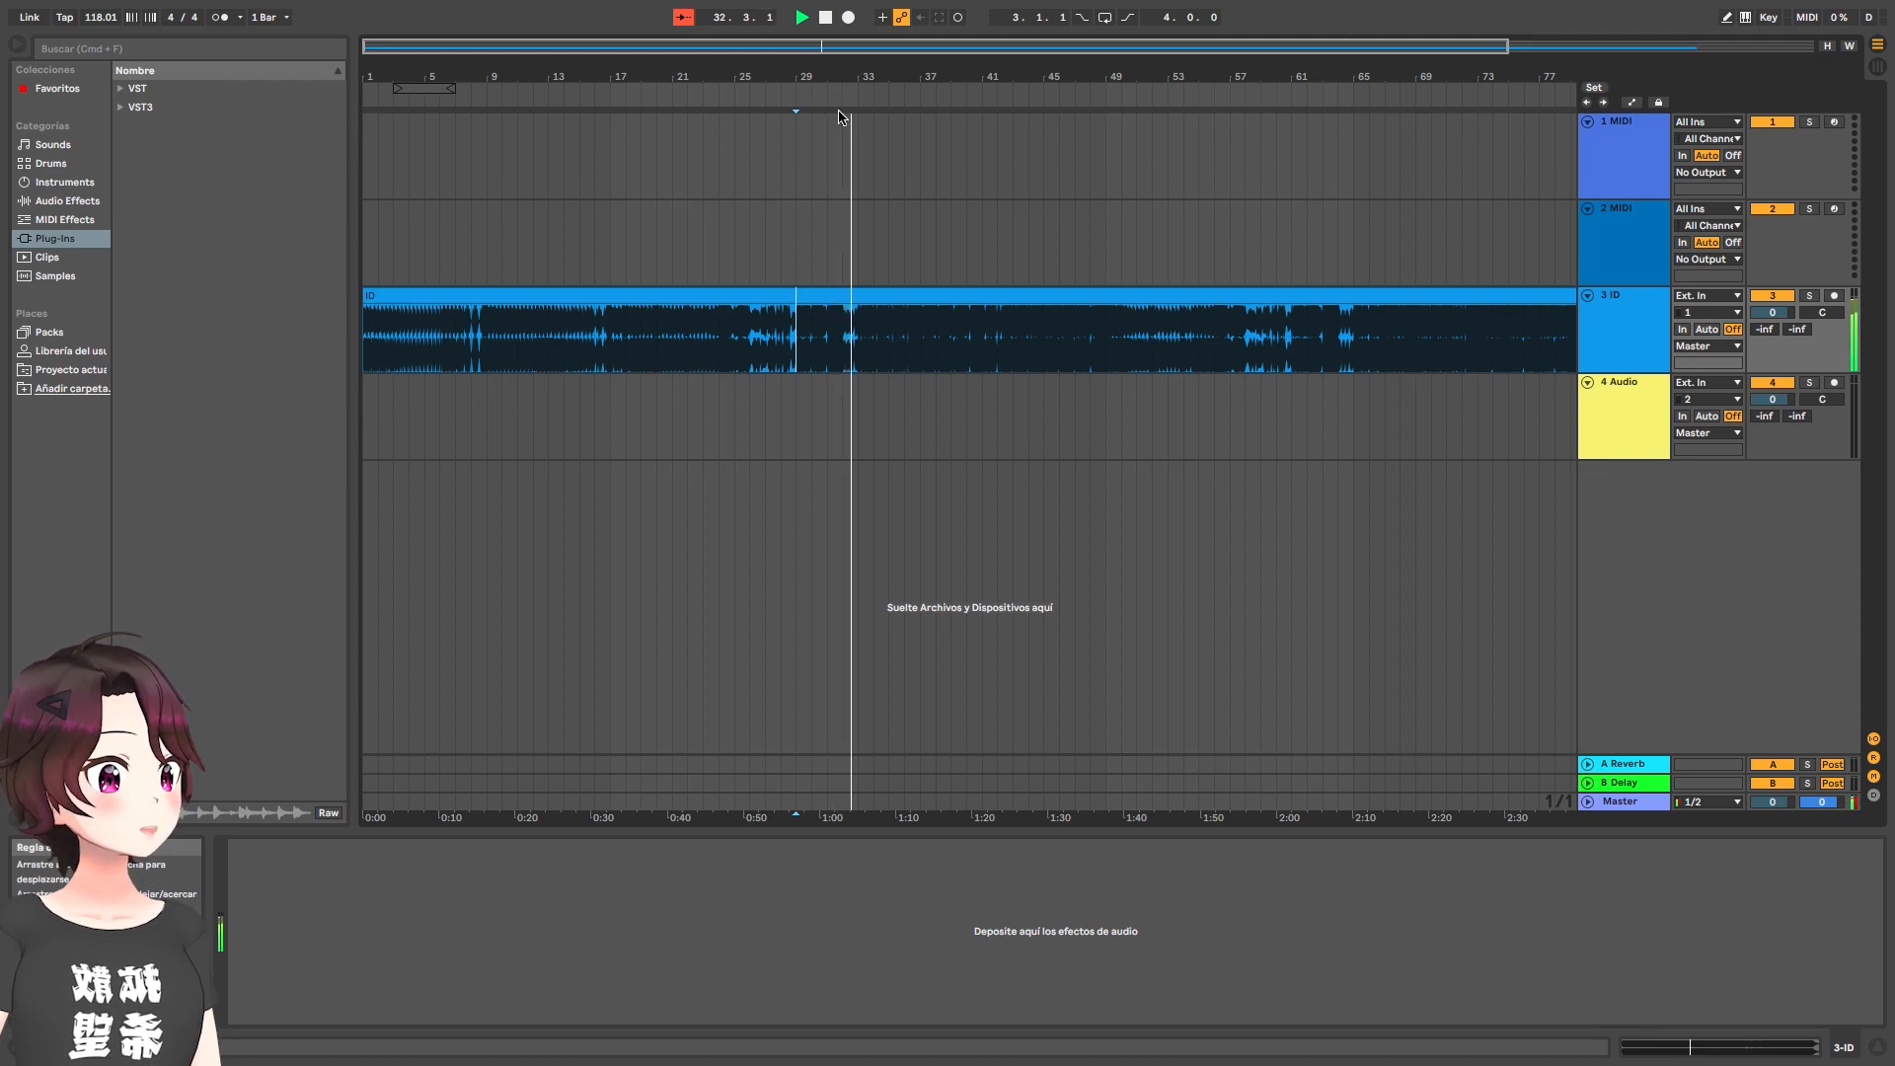
# Set the arrangement loop to the 16 bars from bar 33 to bar 49, enable looping and stop playback
pyautogui.click(460, 87)
pyautogui.moveTo(460, 86); pyautogui.dragTo(1102, 82)
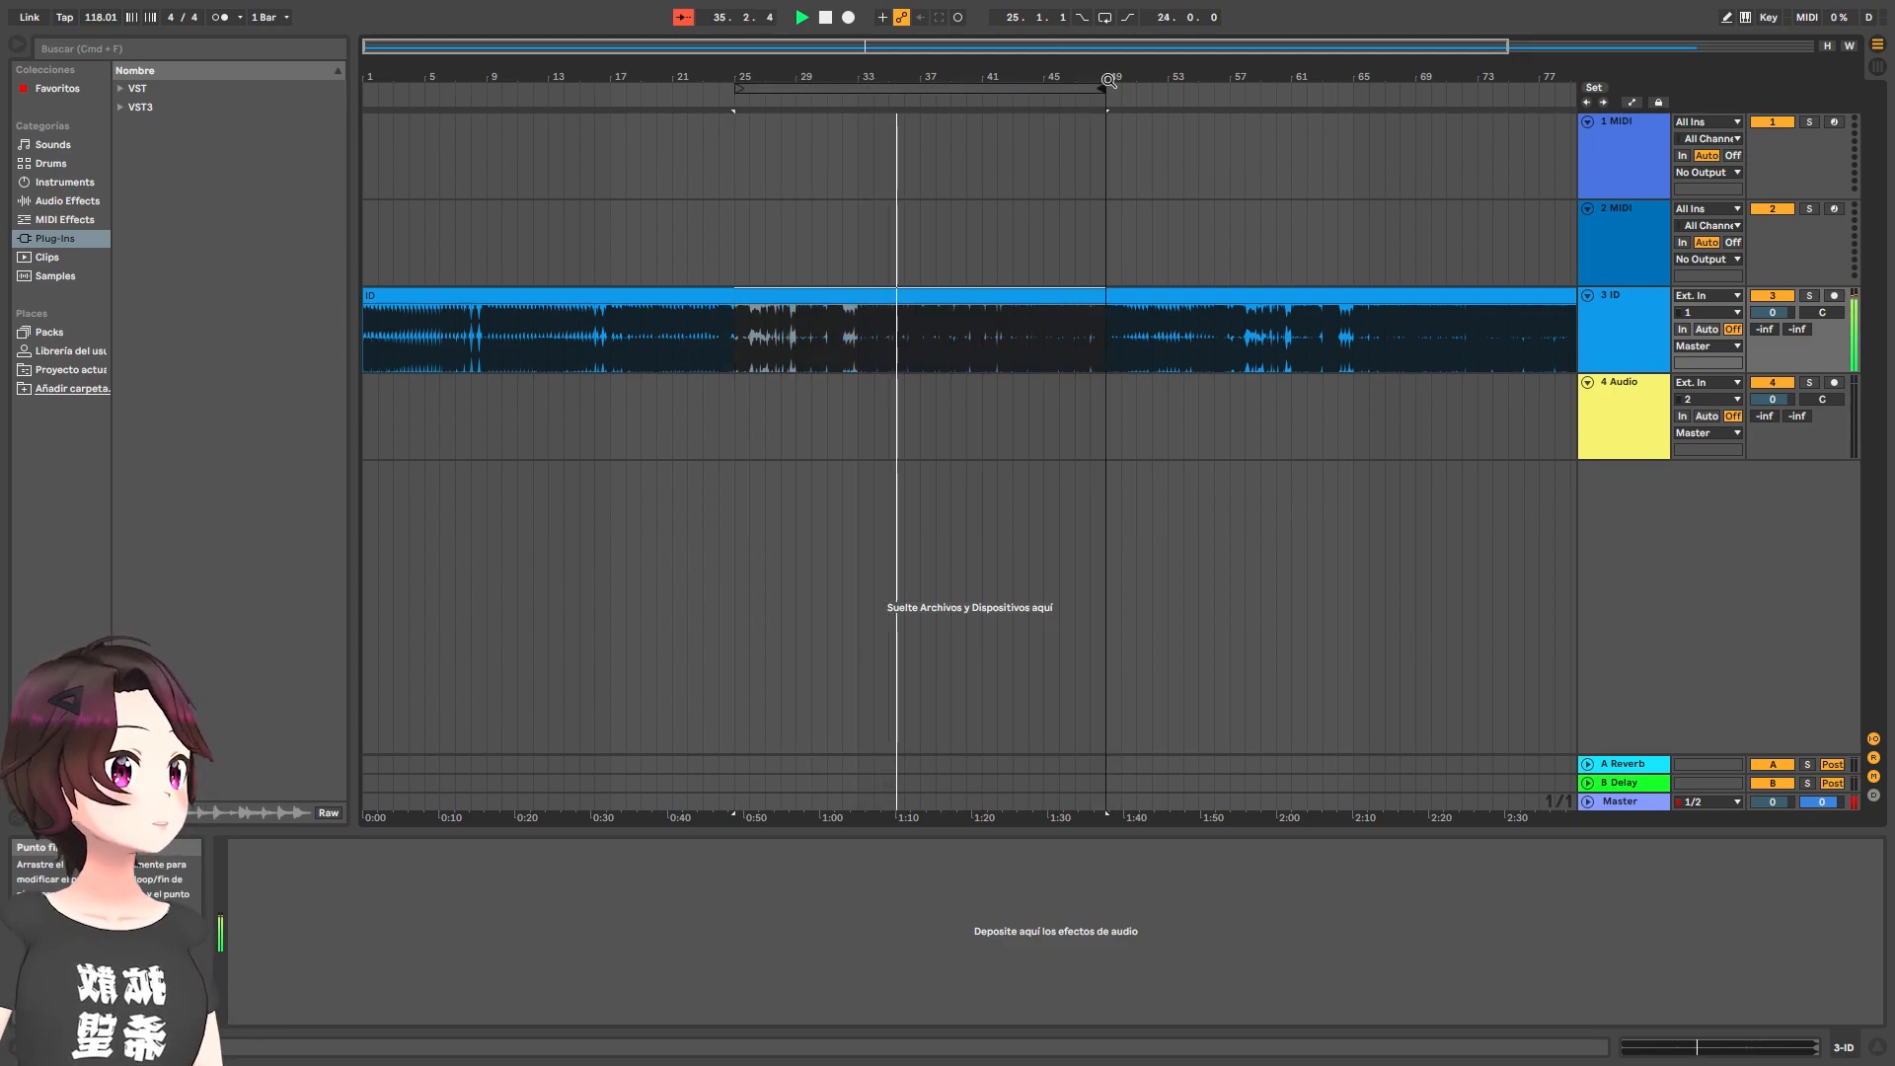
pyautogui.moveTo(736, 87); pyautogui.dragTo(858, 89)
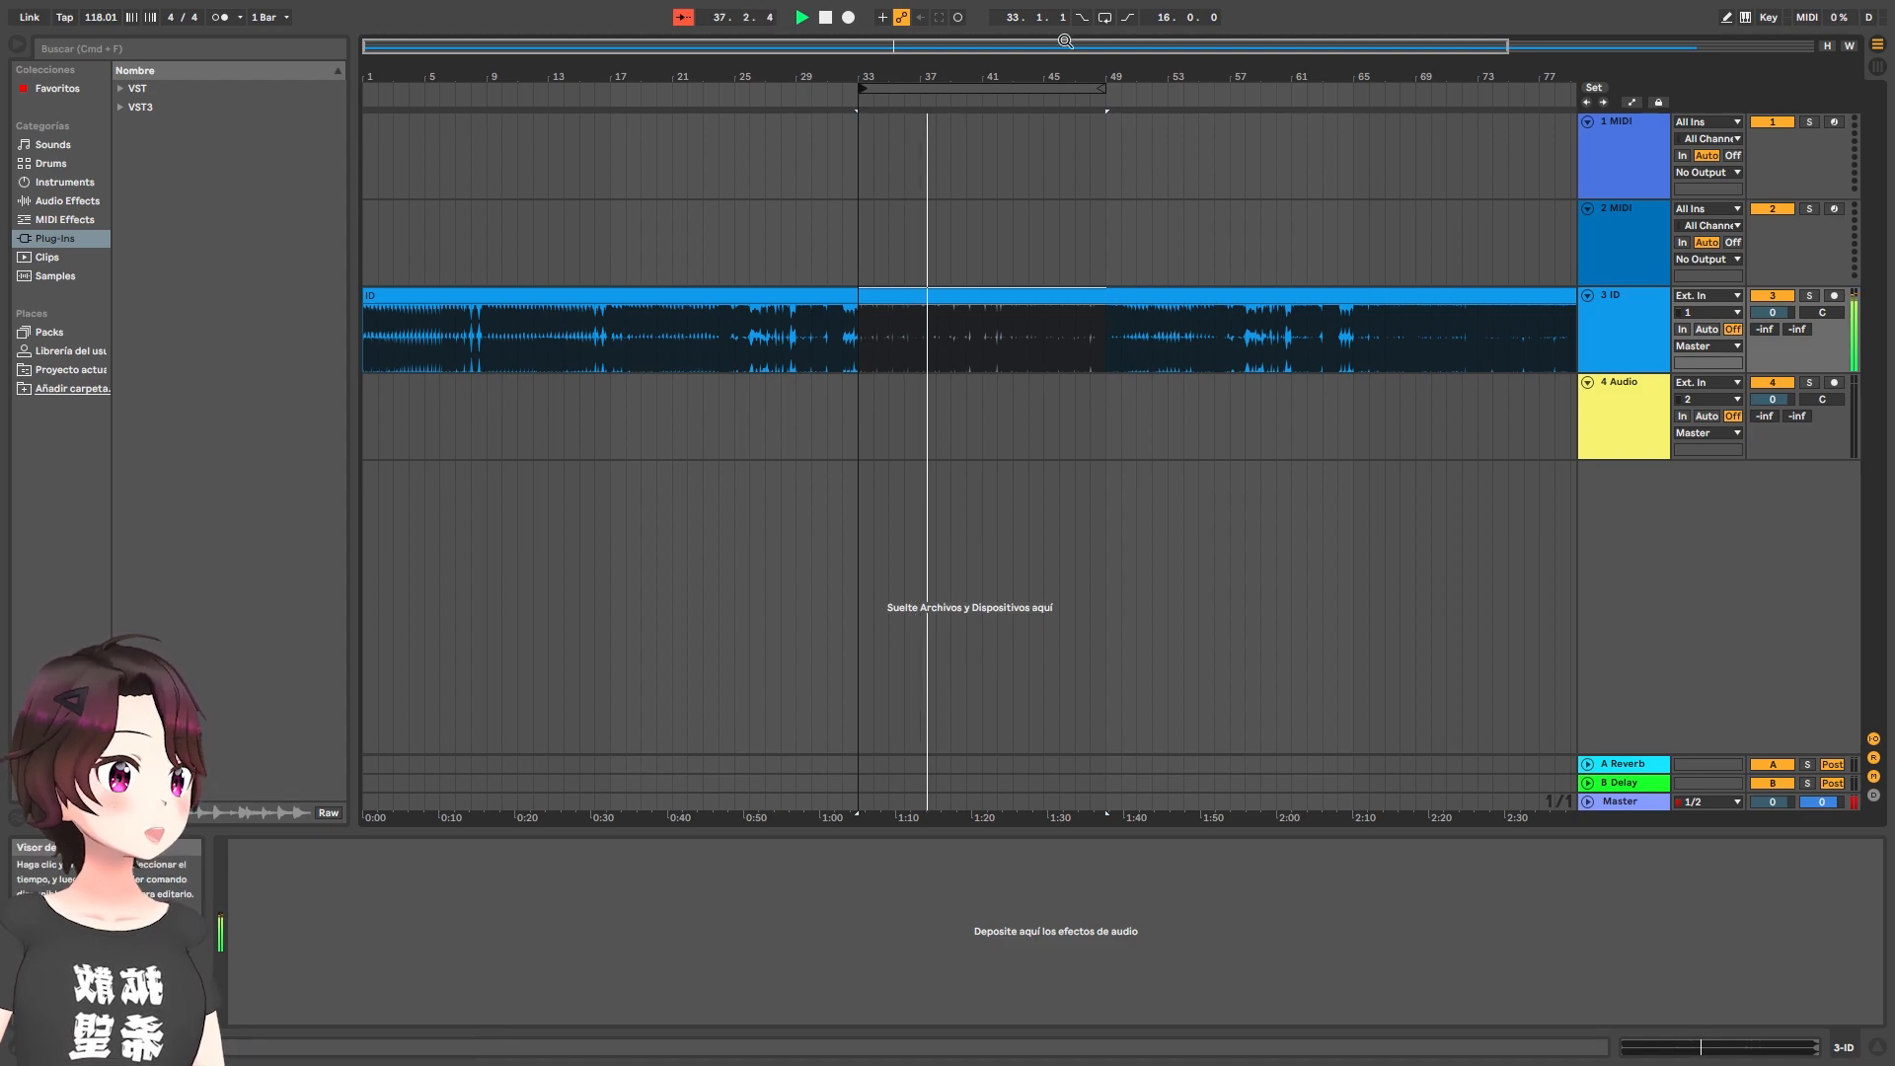
pyautogui.click(1104, 17)
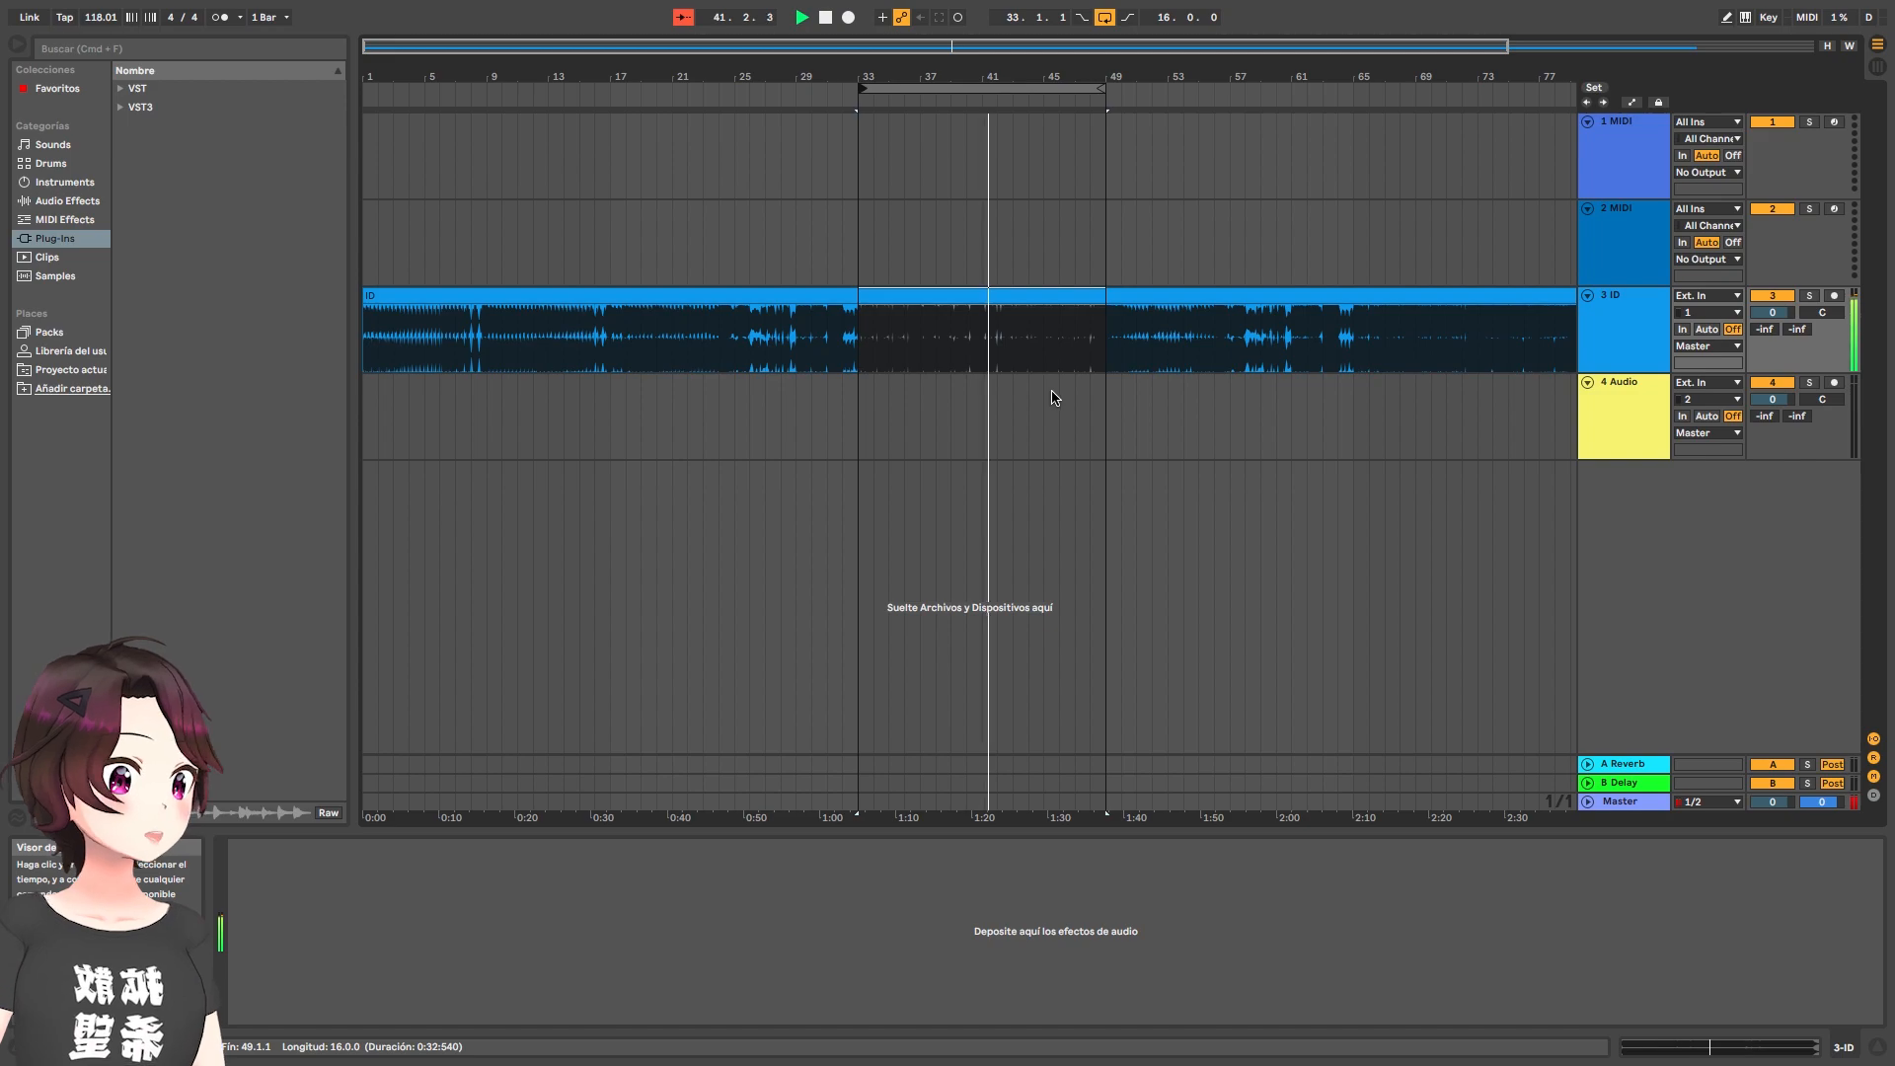
pyautogui.press('space')
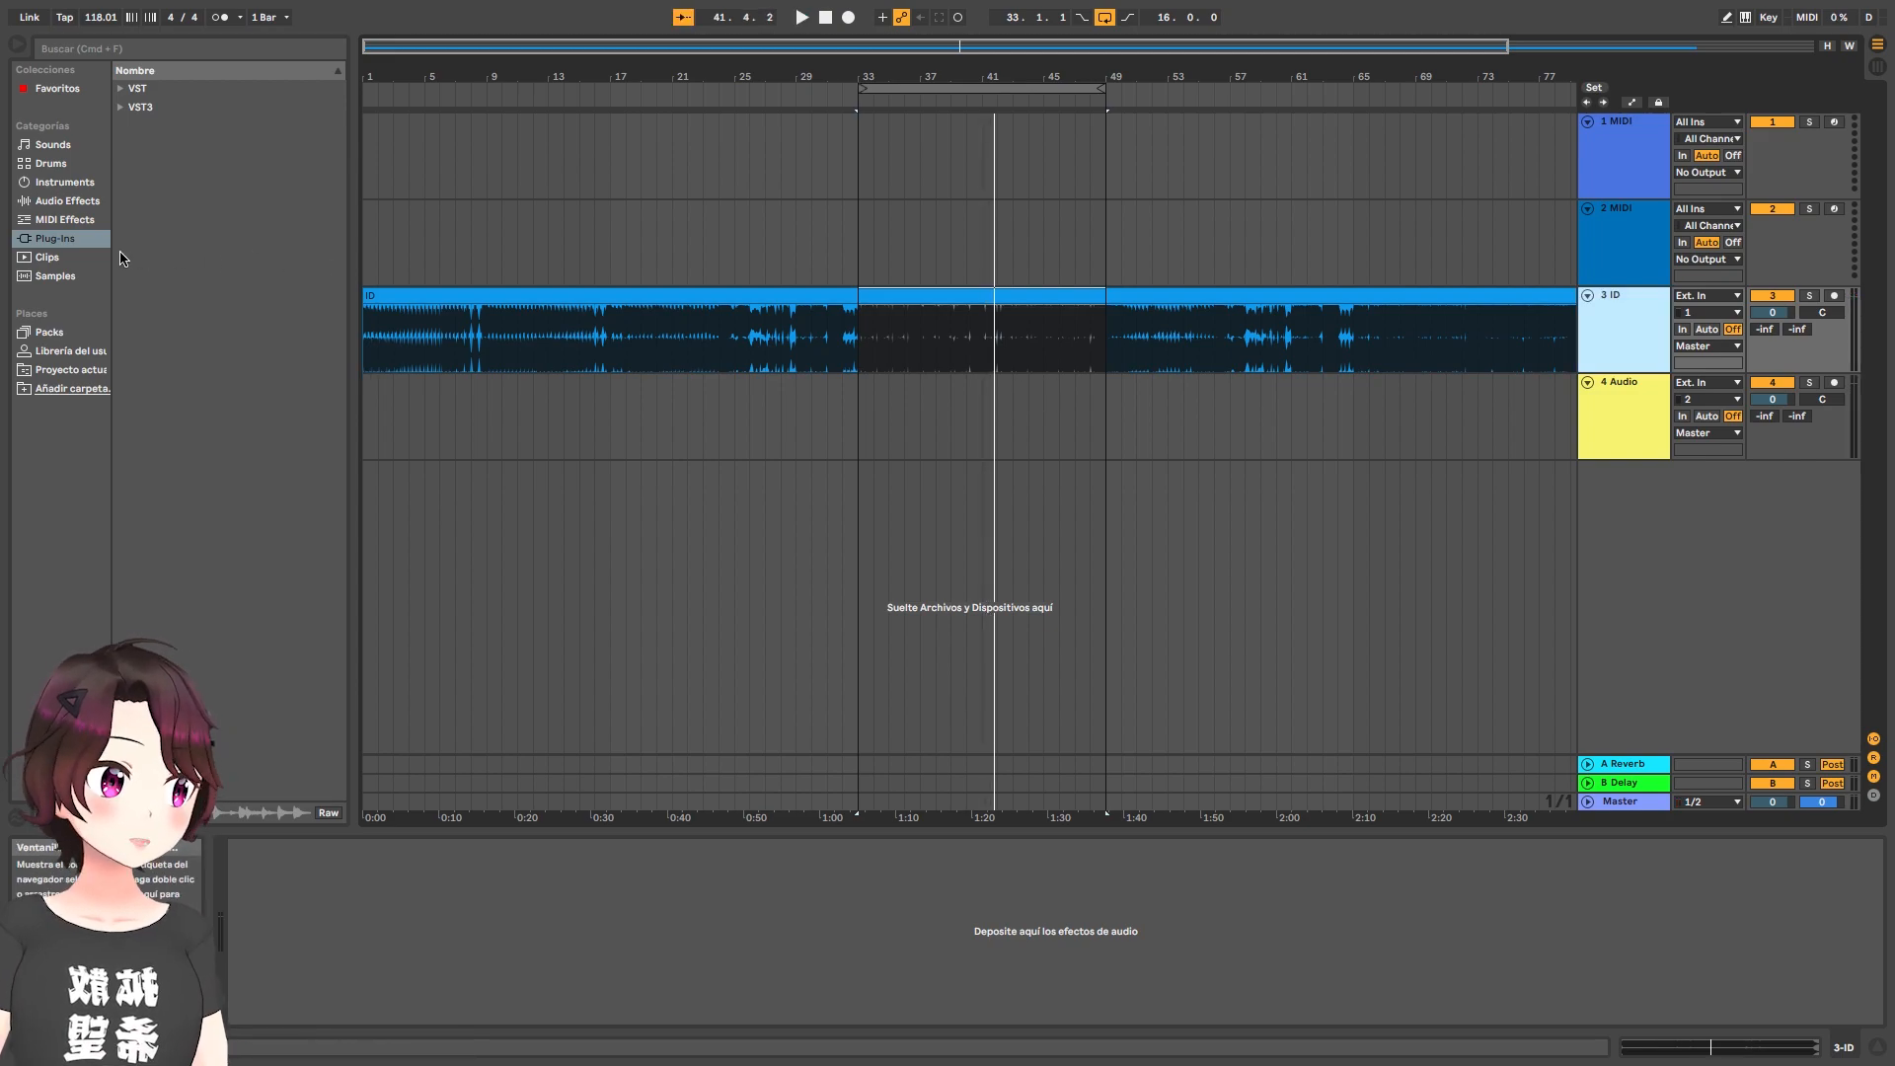
# Add a Utility effect to the 3 ID track and lower its gain to about -6.11 dB during playback
pyautogui.click(71, 201)
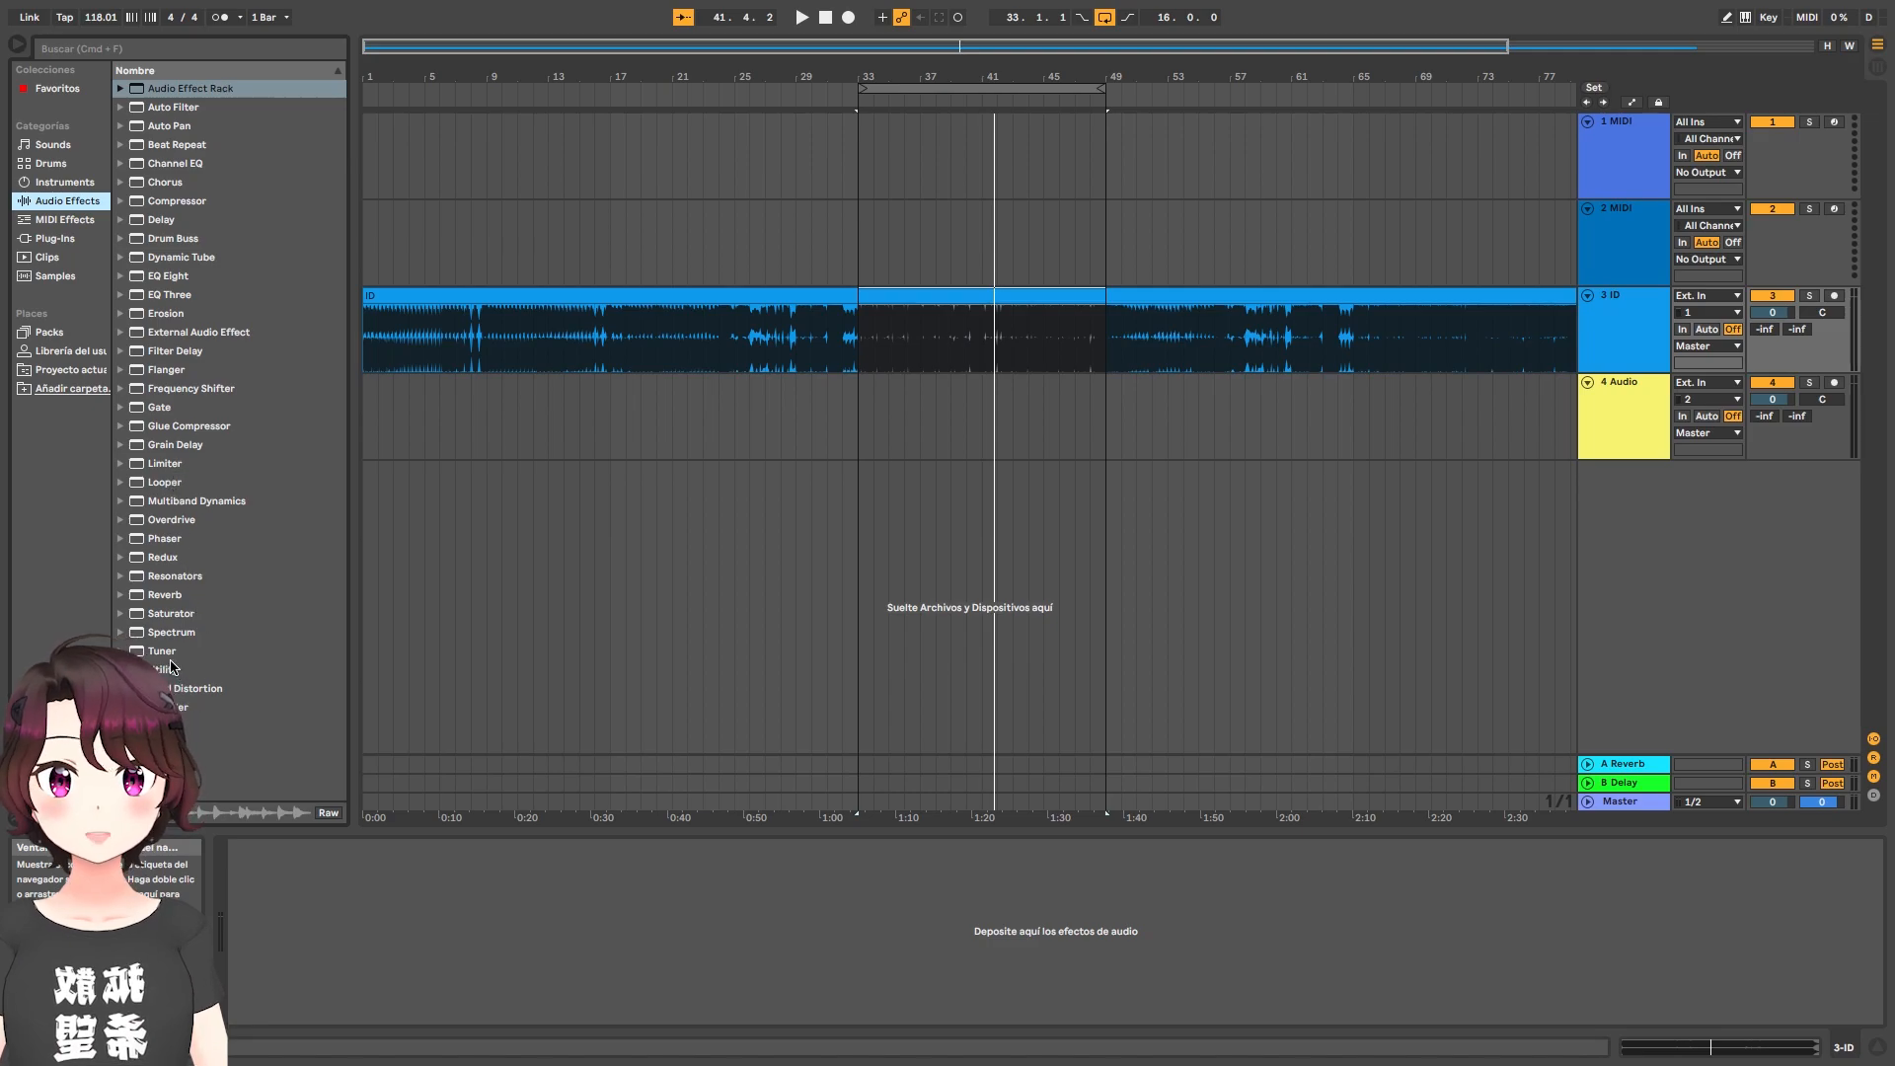
pyautogui.moveTo(168, 677); pyautogui.dragTo(533, 350)
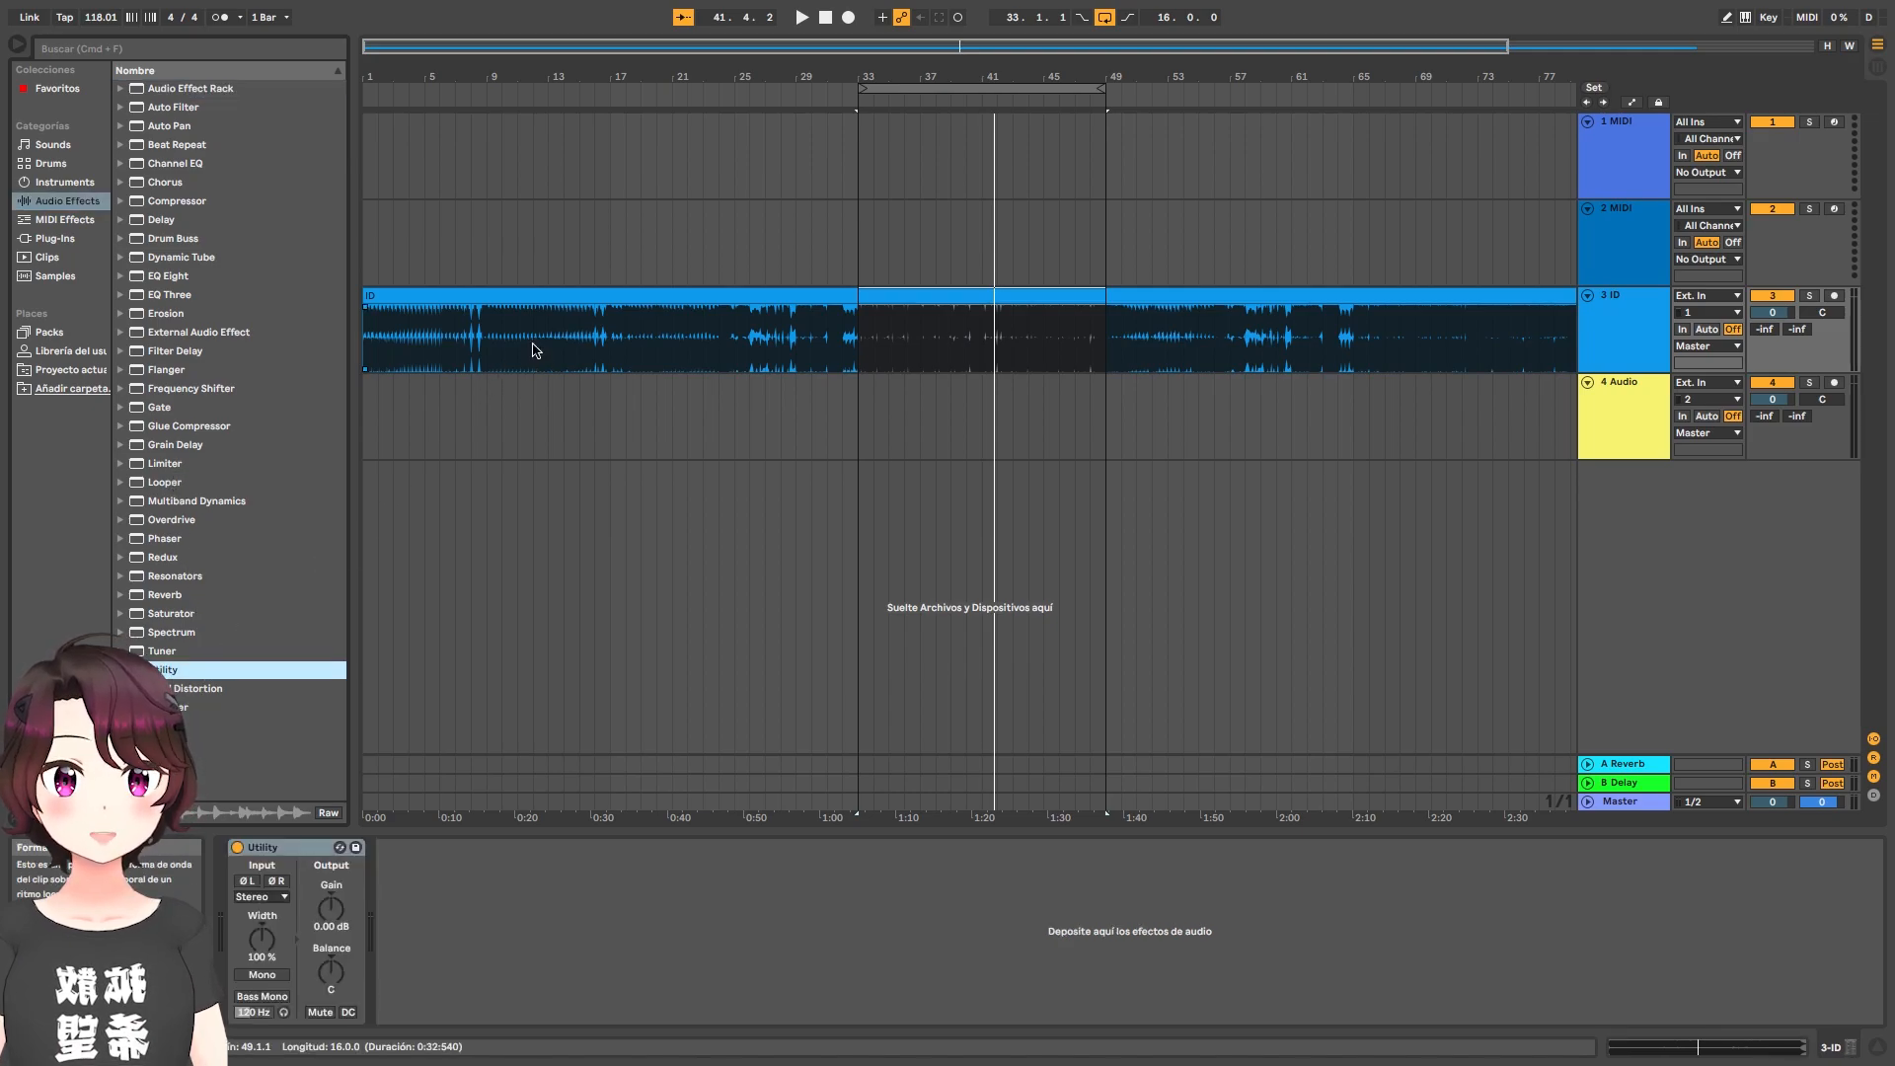
pyautogui.press('space')
pyautogui.moveTo(331, 908); pyautogui.dragTo(331, 930)
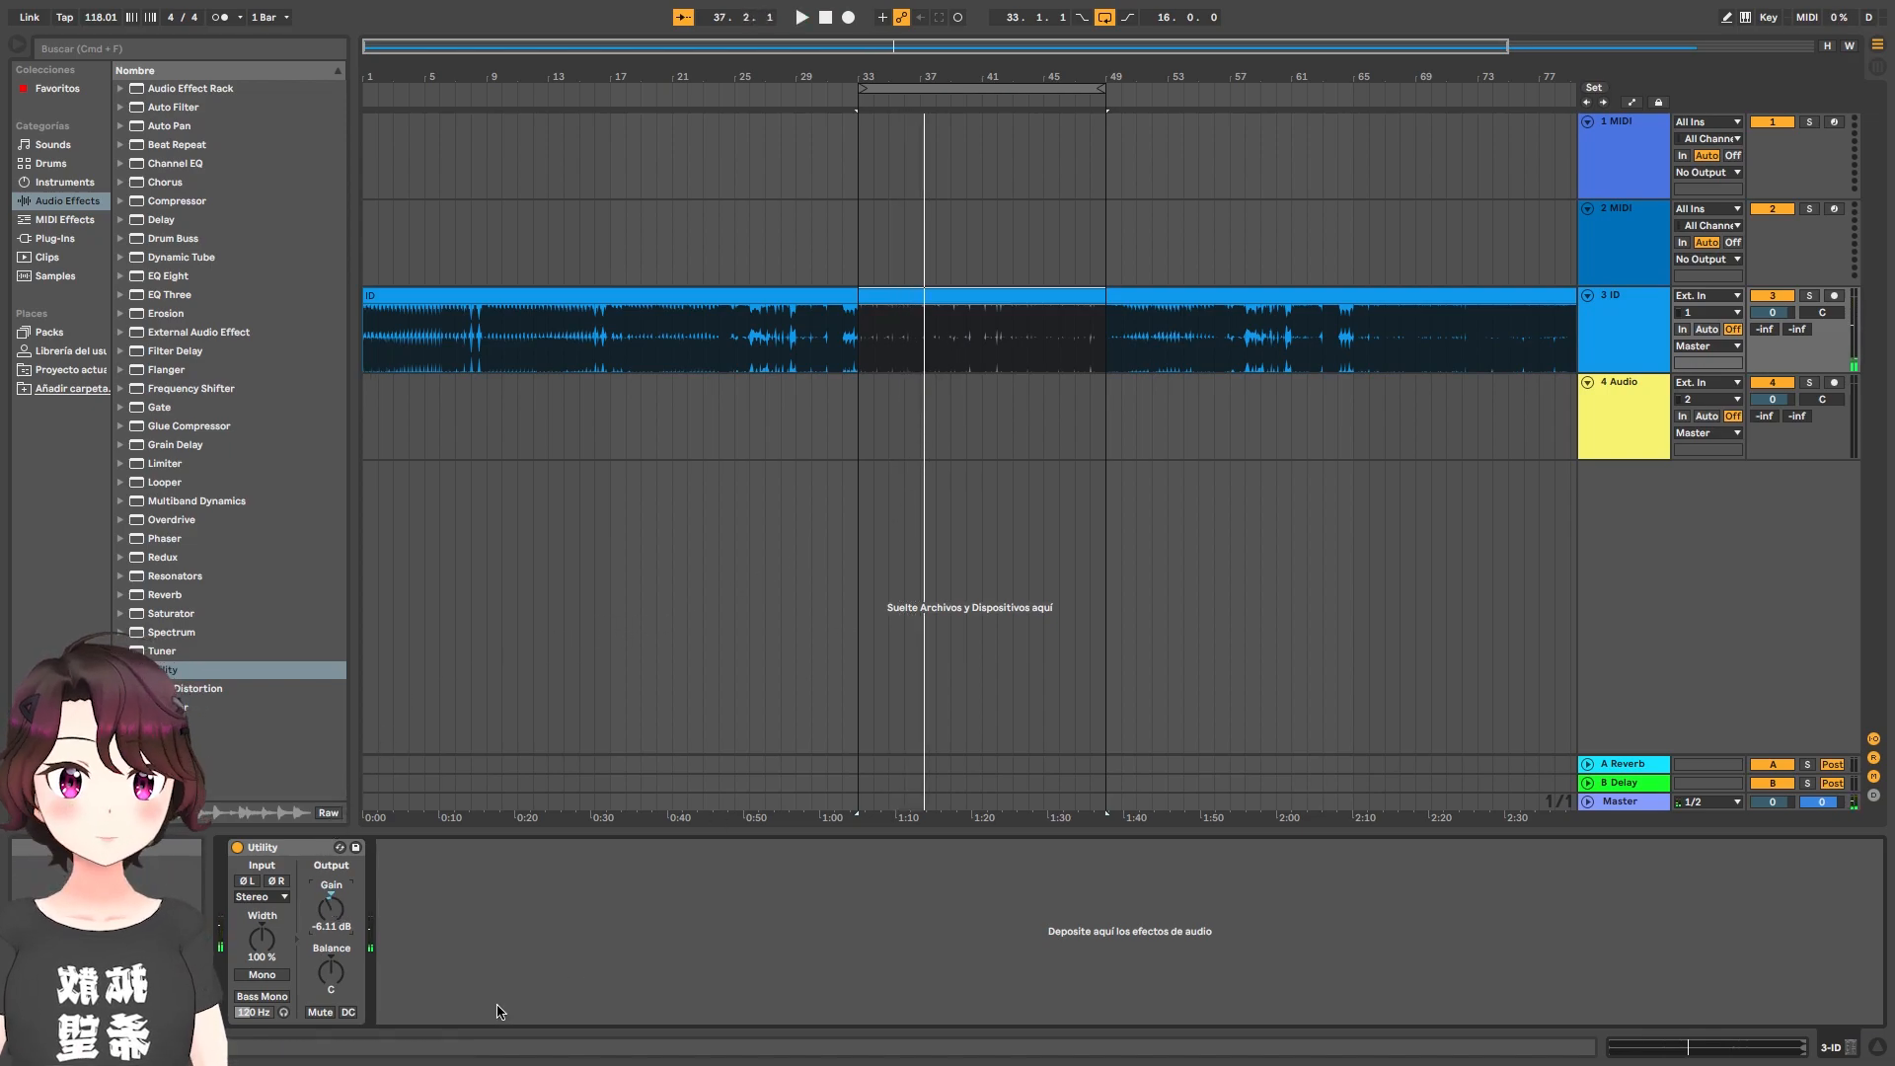
# Add a Glue Compressor to the Master track and set its threshold to -14 dB and makeup to about 5 dB during playback
pyautogui.click(1633, 810)
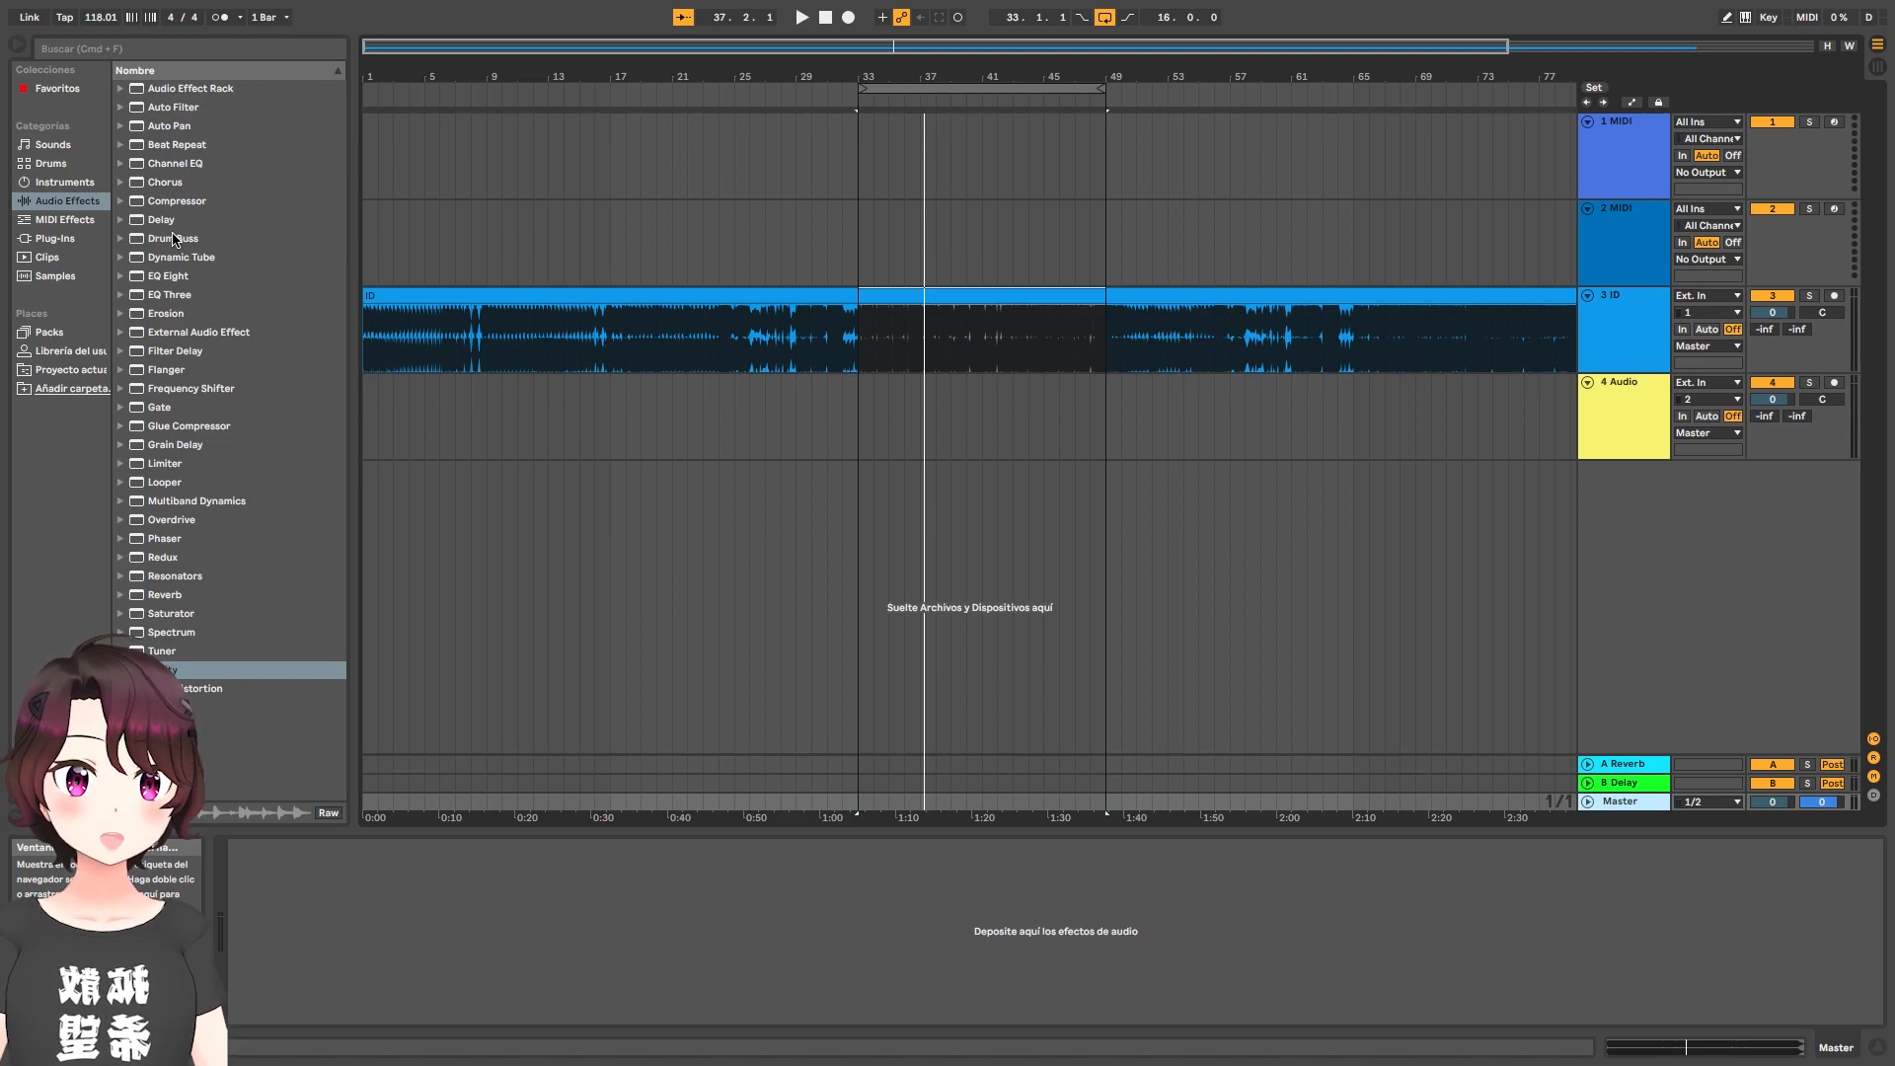
pyautogui.moveTo(189, 432); pyautogui.dragTo(431, 914)
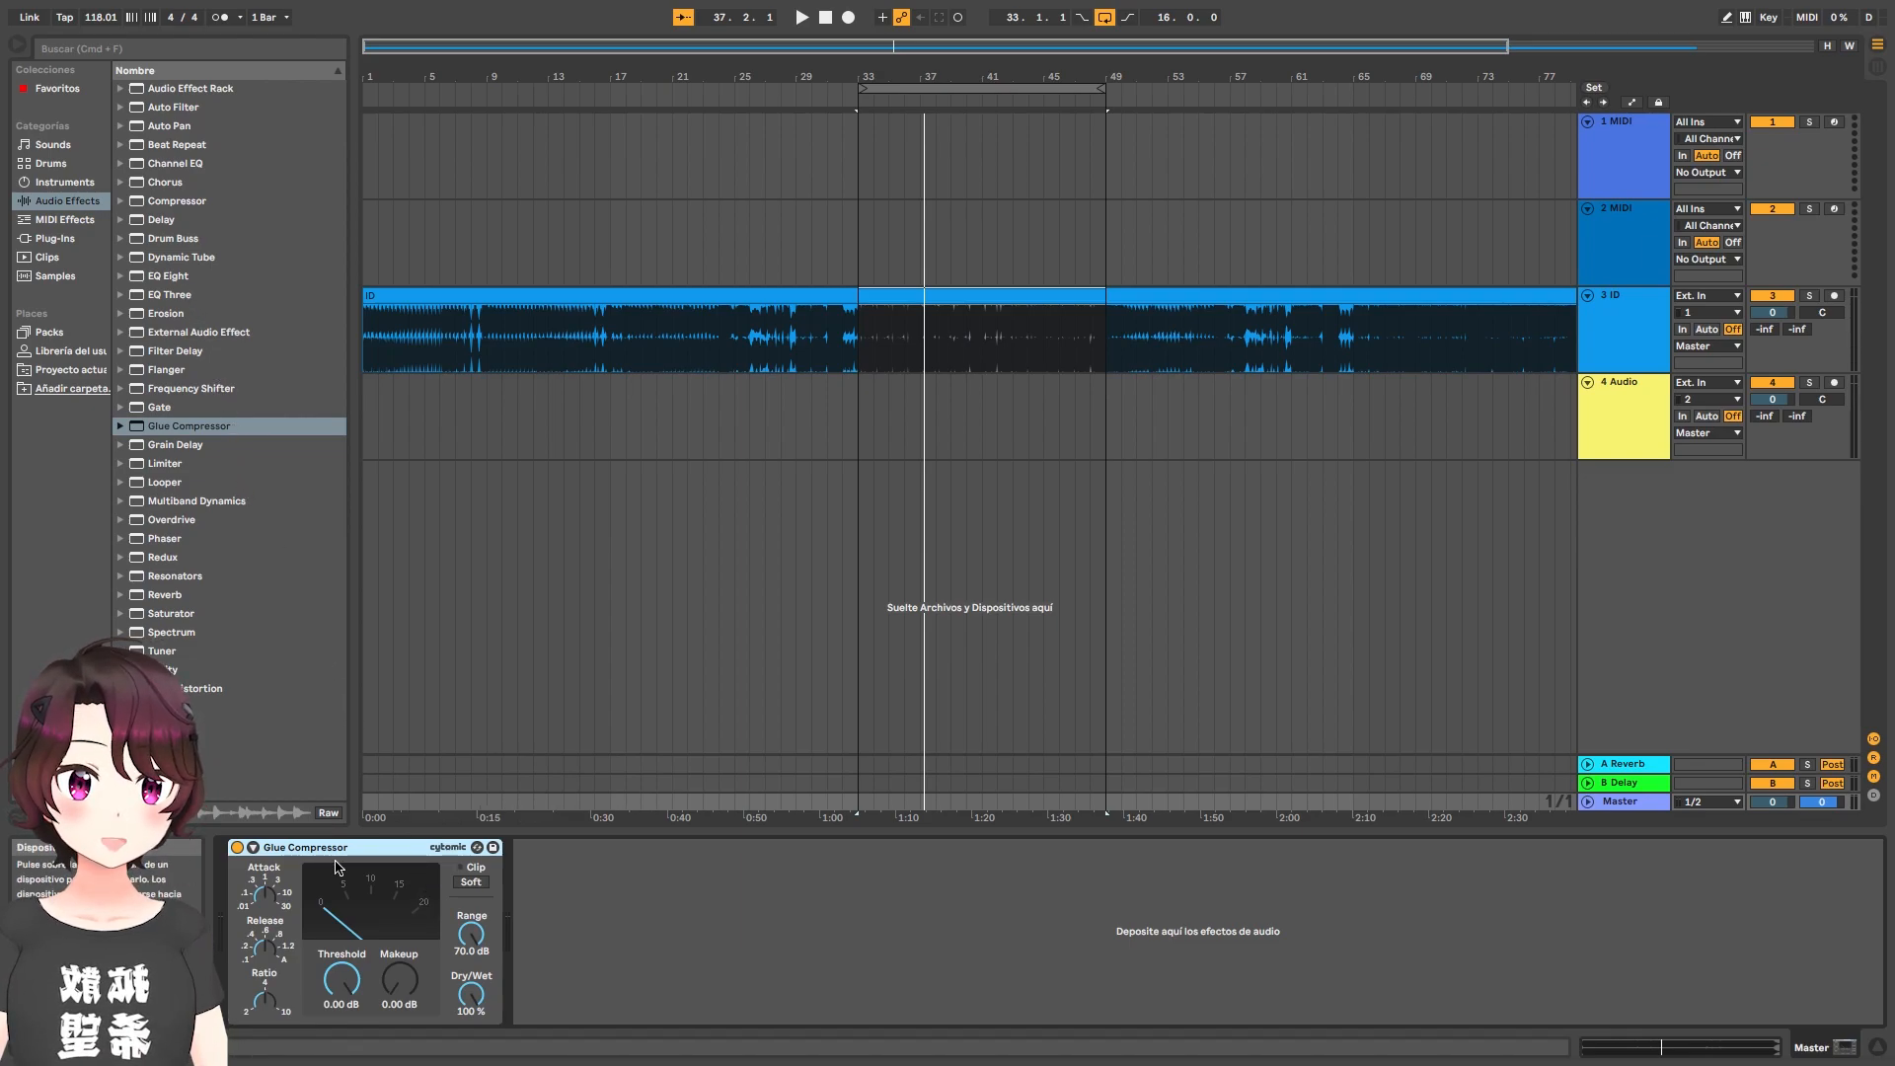
pyautogui.press('space')
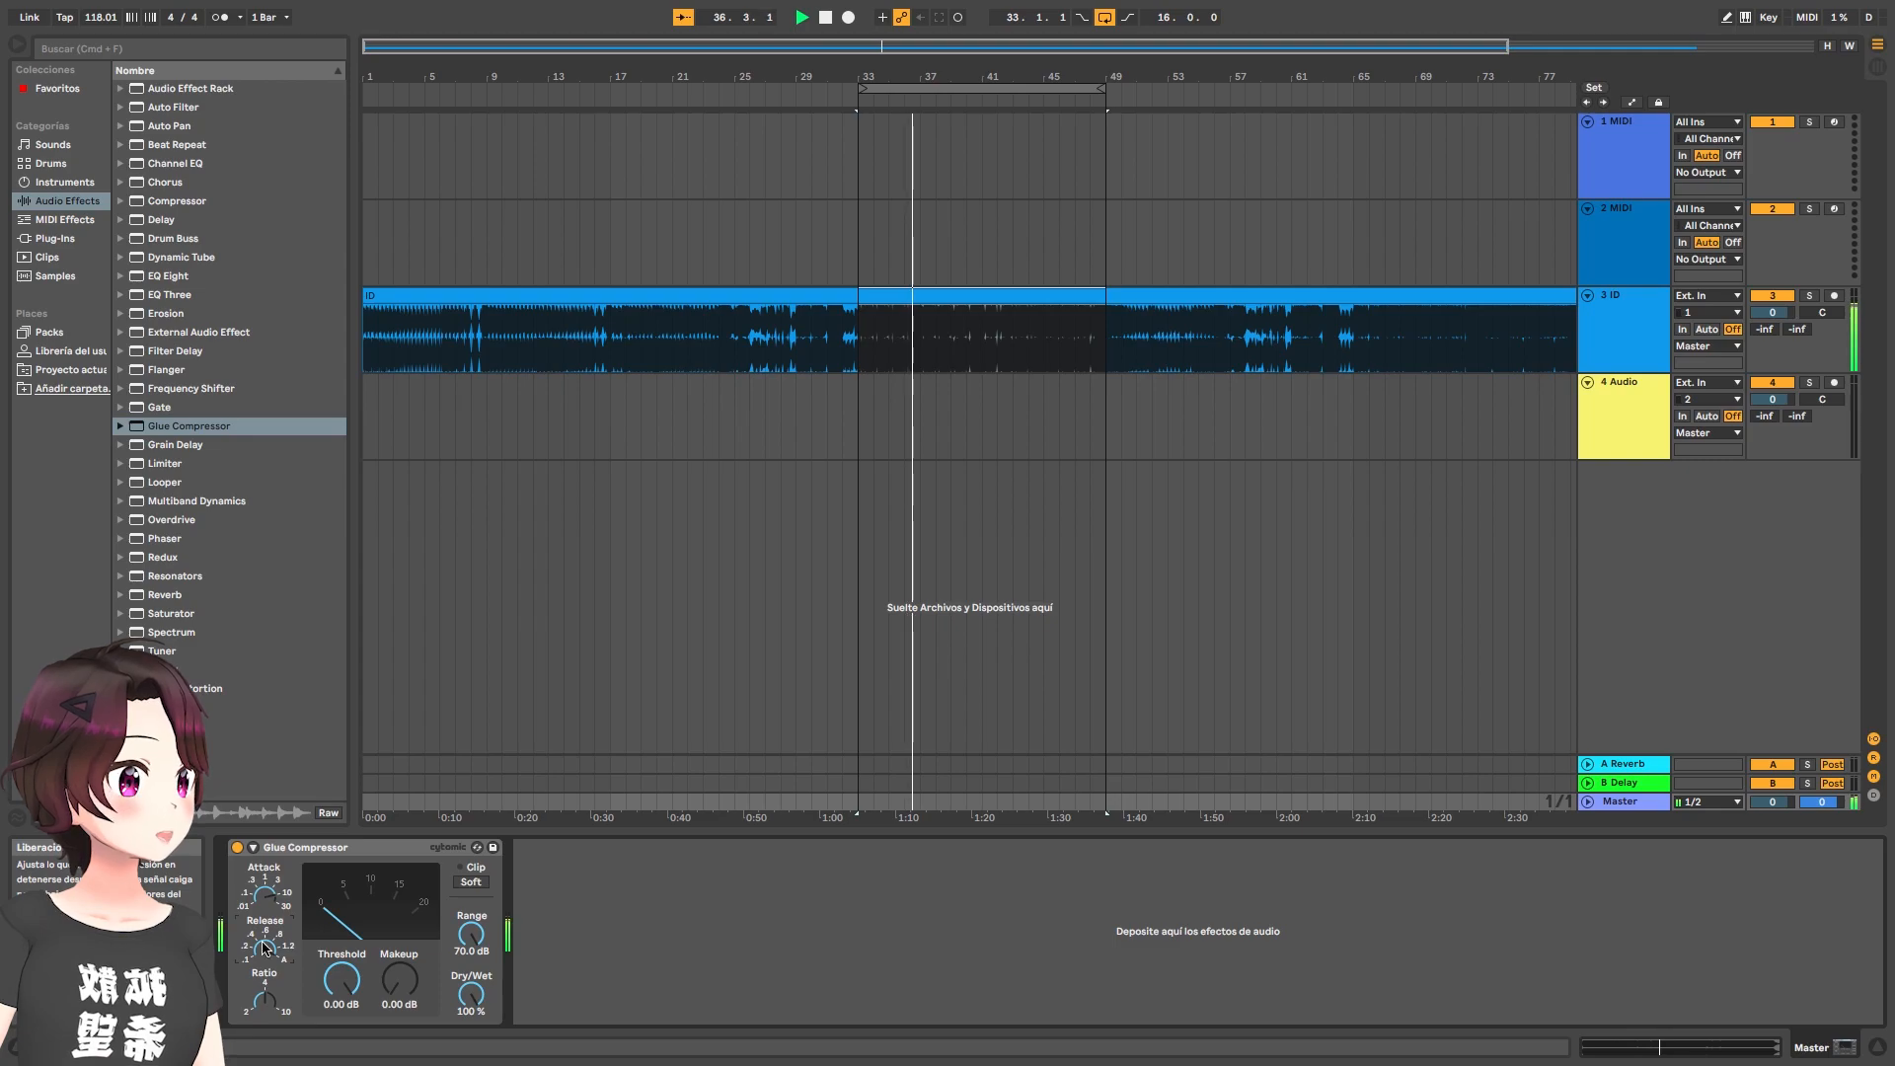
pyautogui.moveTo(341, 979); pyautogui.dragTo(341, 1017)
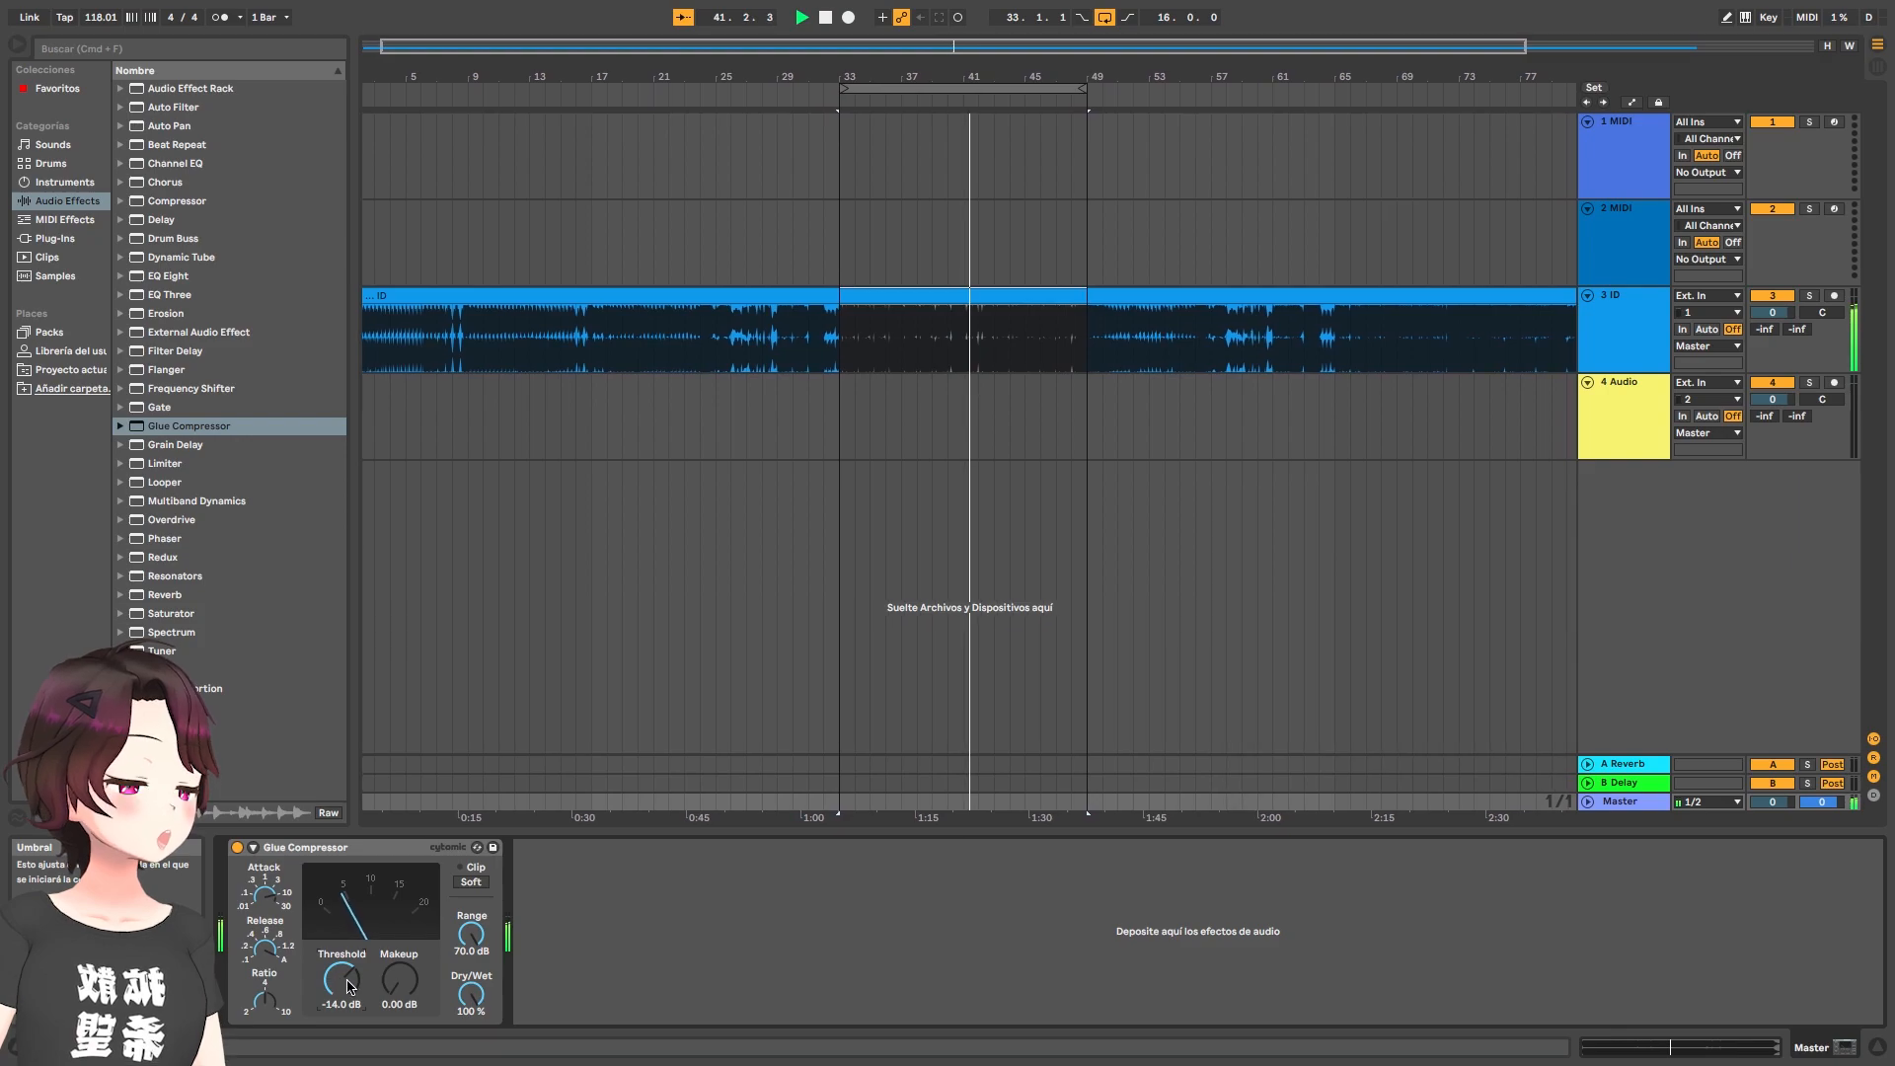
pyautogui.moveTo(400, 982); pyautogui.dragTo(399, 957)
# Bypass and re-enable the Glue Compressor twice to compare the master with and without compression
pyautogui.click(238, 847)
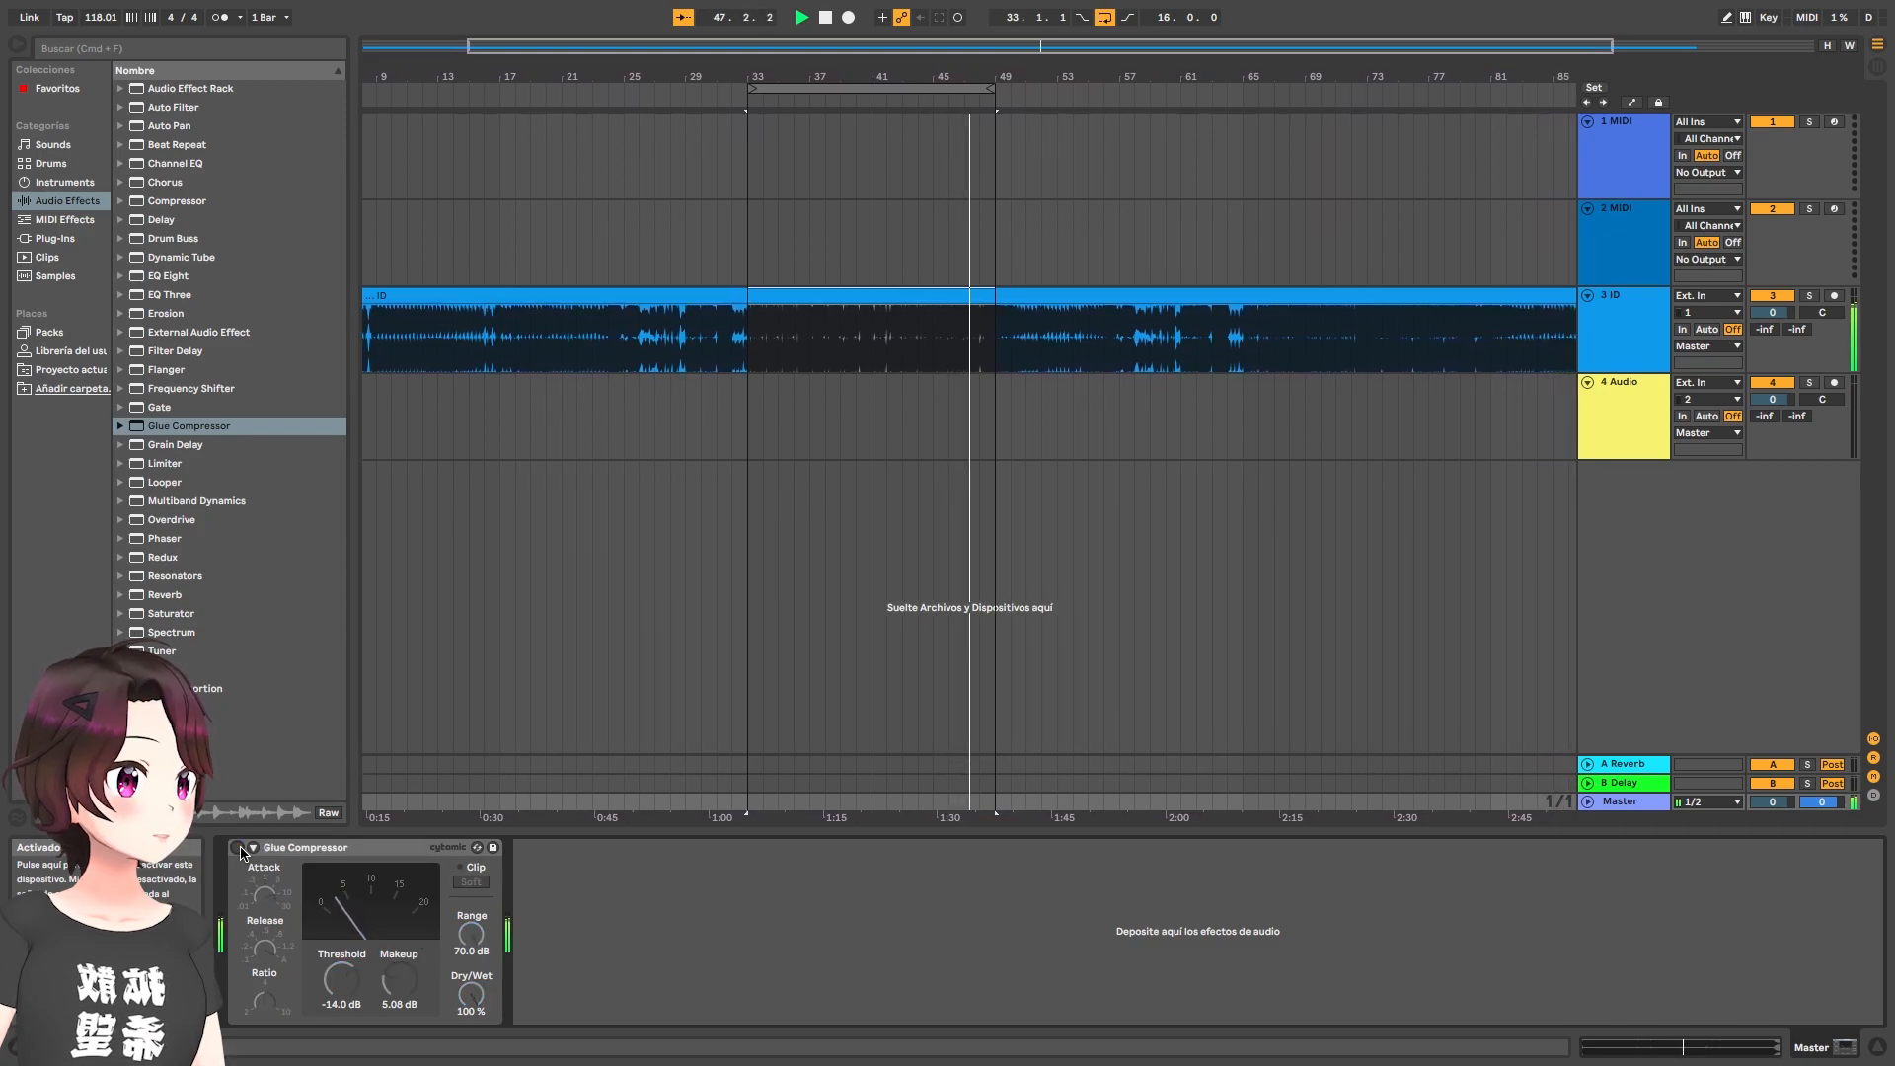
pyautogui.click(238, 847)
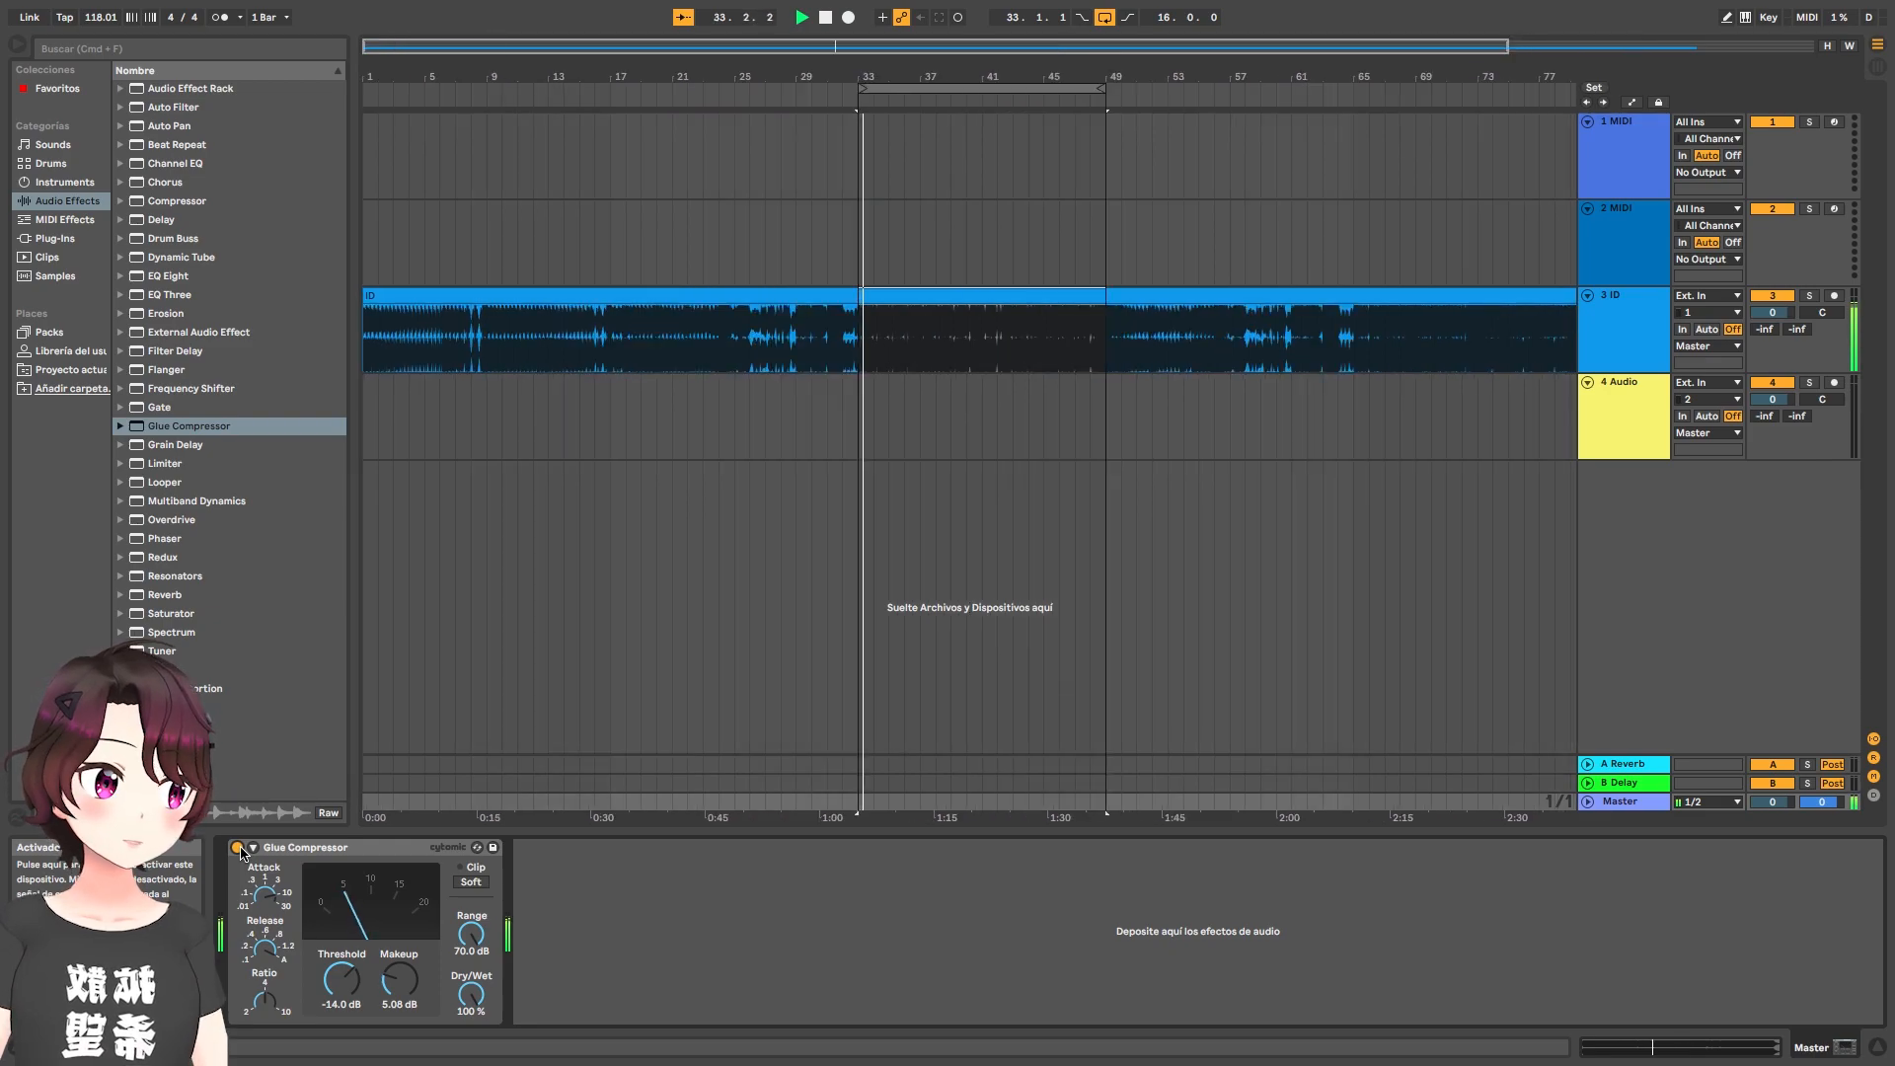
pyautogui.click(237, 848)
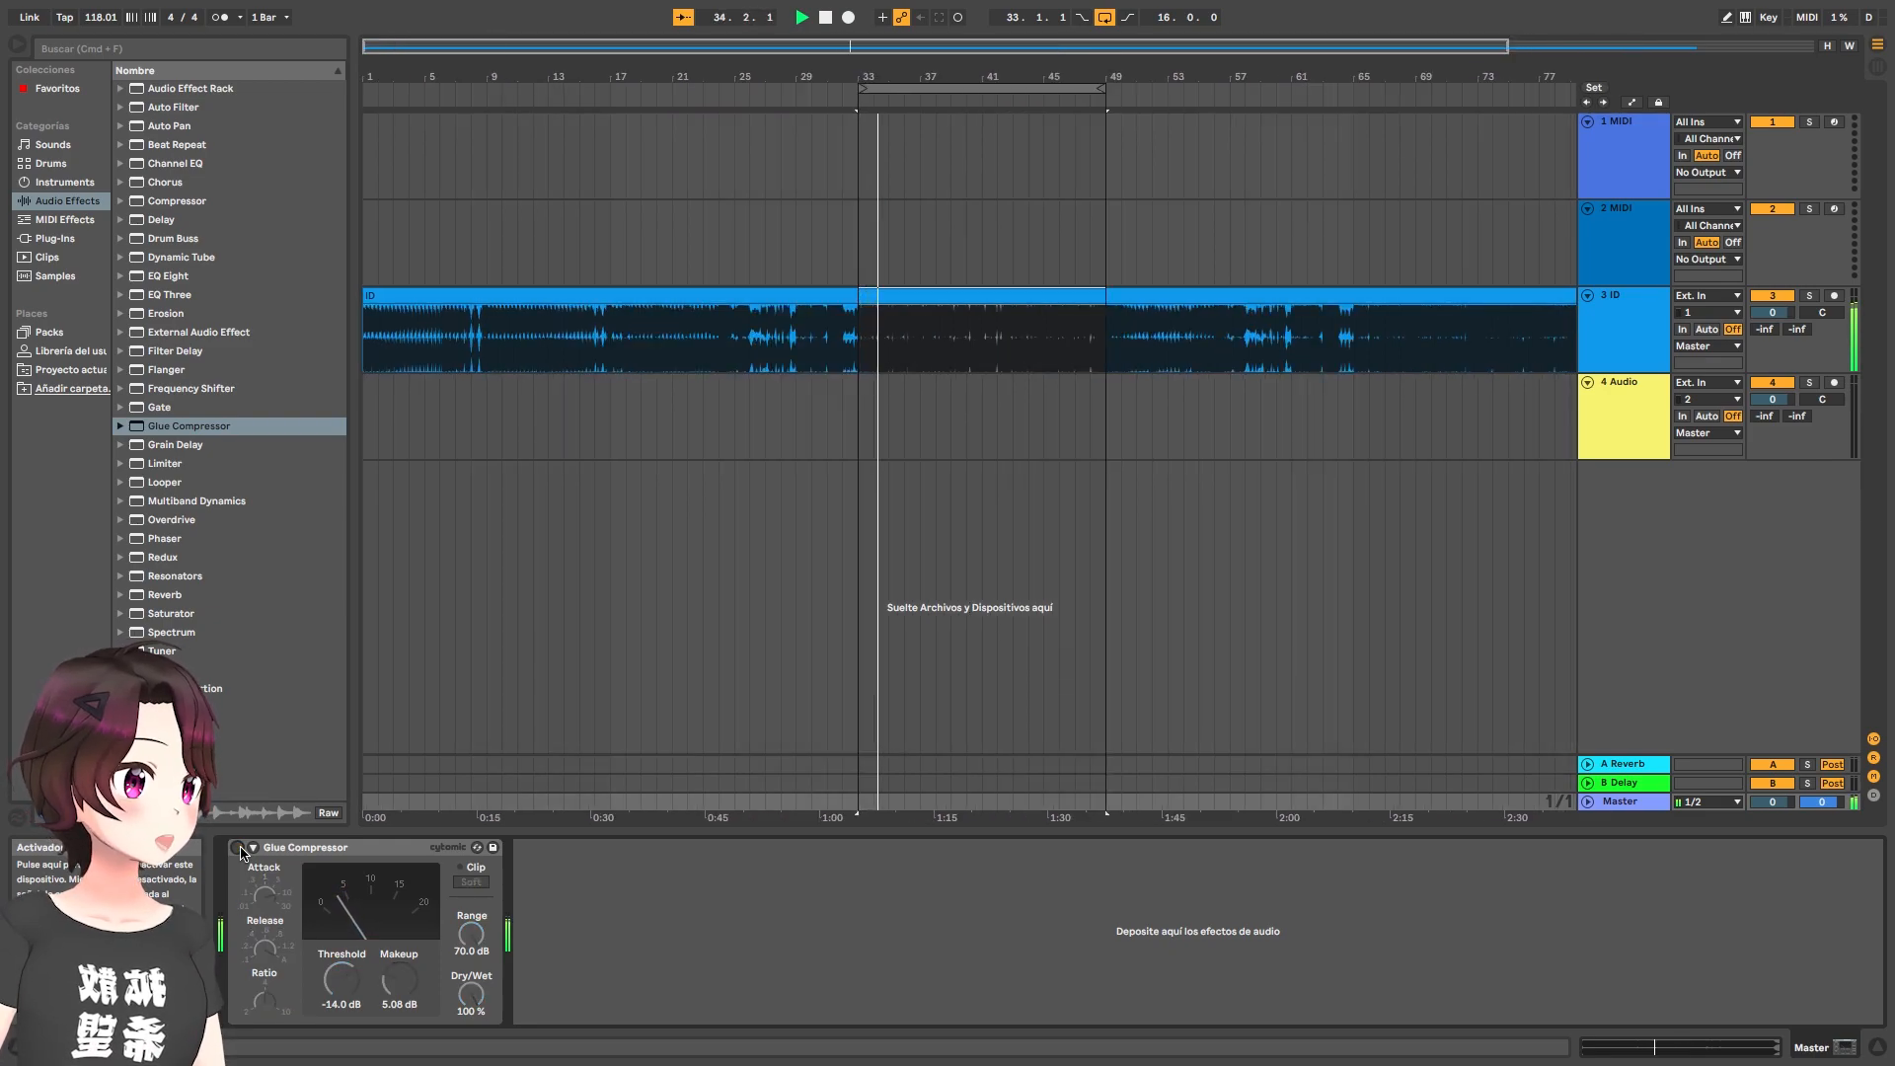
pyautogui.click(238, 848)
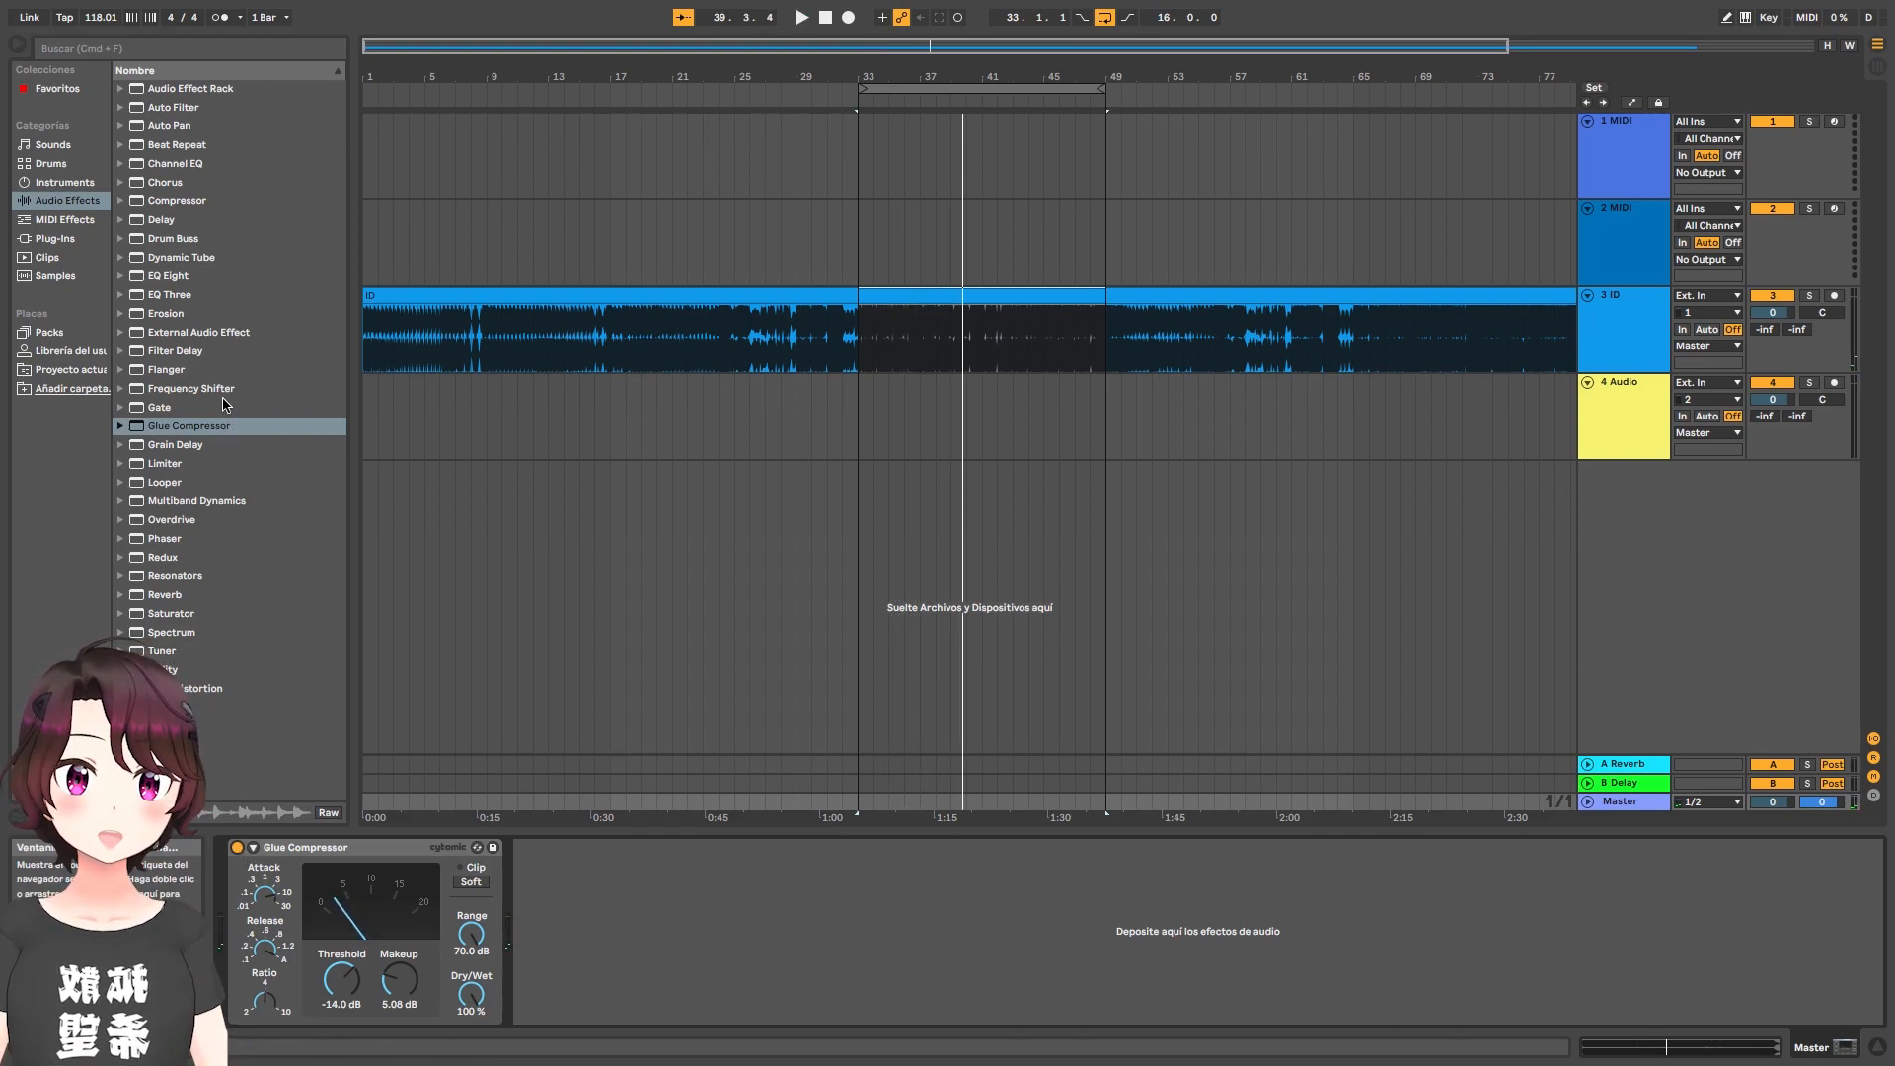
# Add an EQ Eight after the Glue Compressor on the Master and open its expanded curve display during playback
pyautogui.moveTo(177, 281); pyautogui.dragTo(590, 869)
pyautogui.press('space')
pyautogui.doubleClick(728, 884)
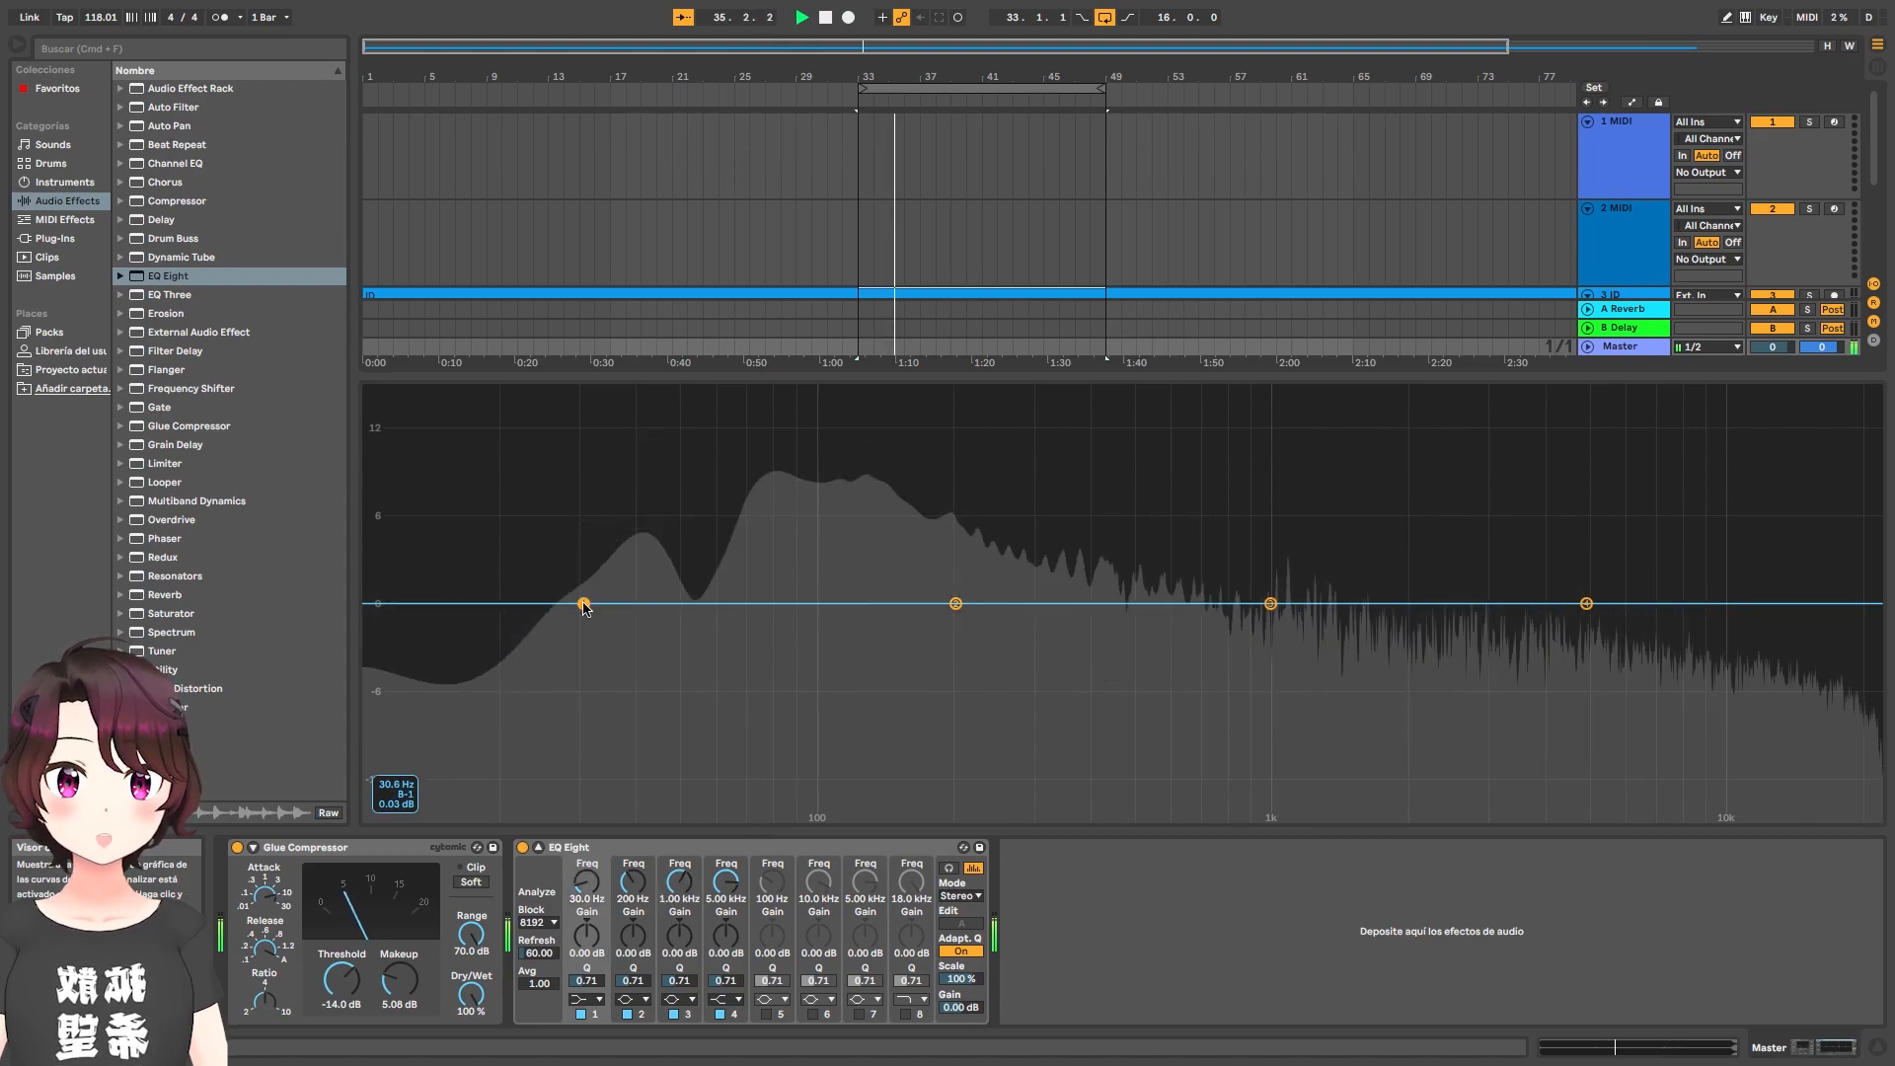
# Set EQ Eight band 1 to a low-cut filter at about 20.8 Hz
pyautogui.moveTo(586, 881); pyautogui.dragTo(586, 896)
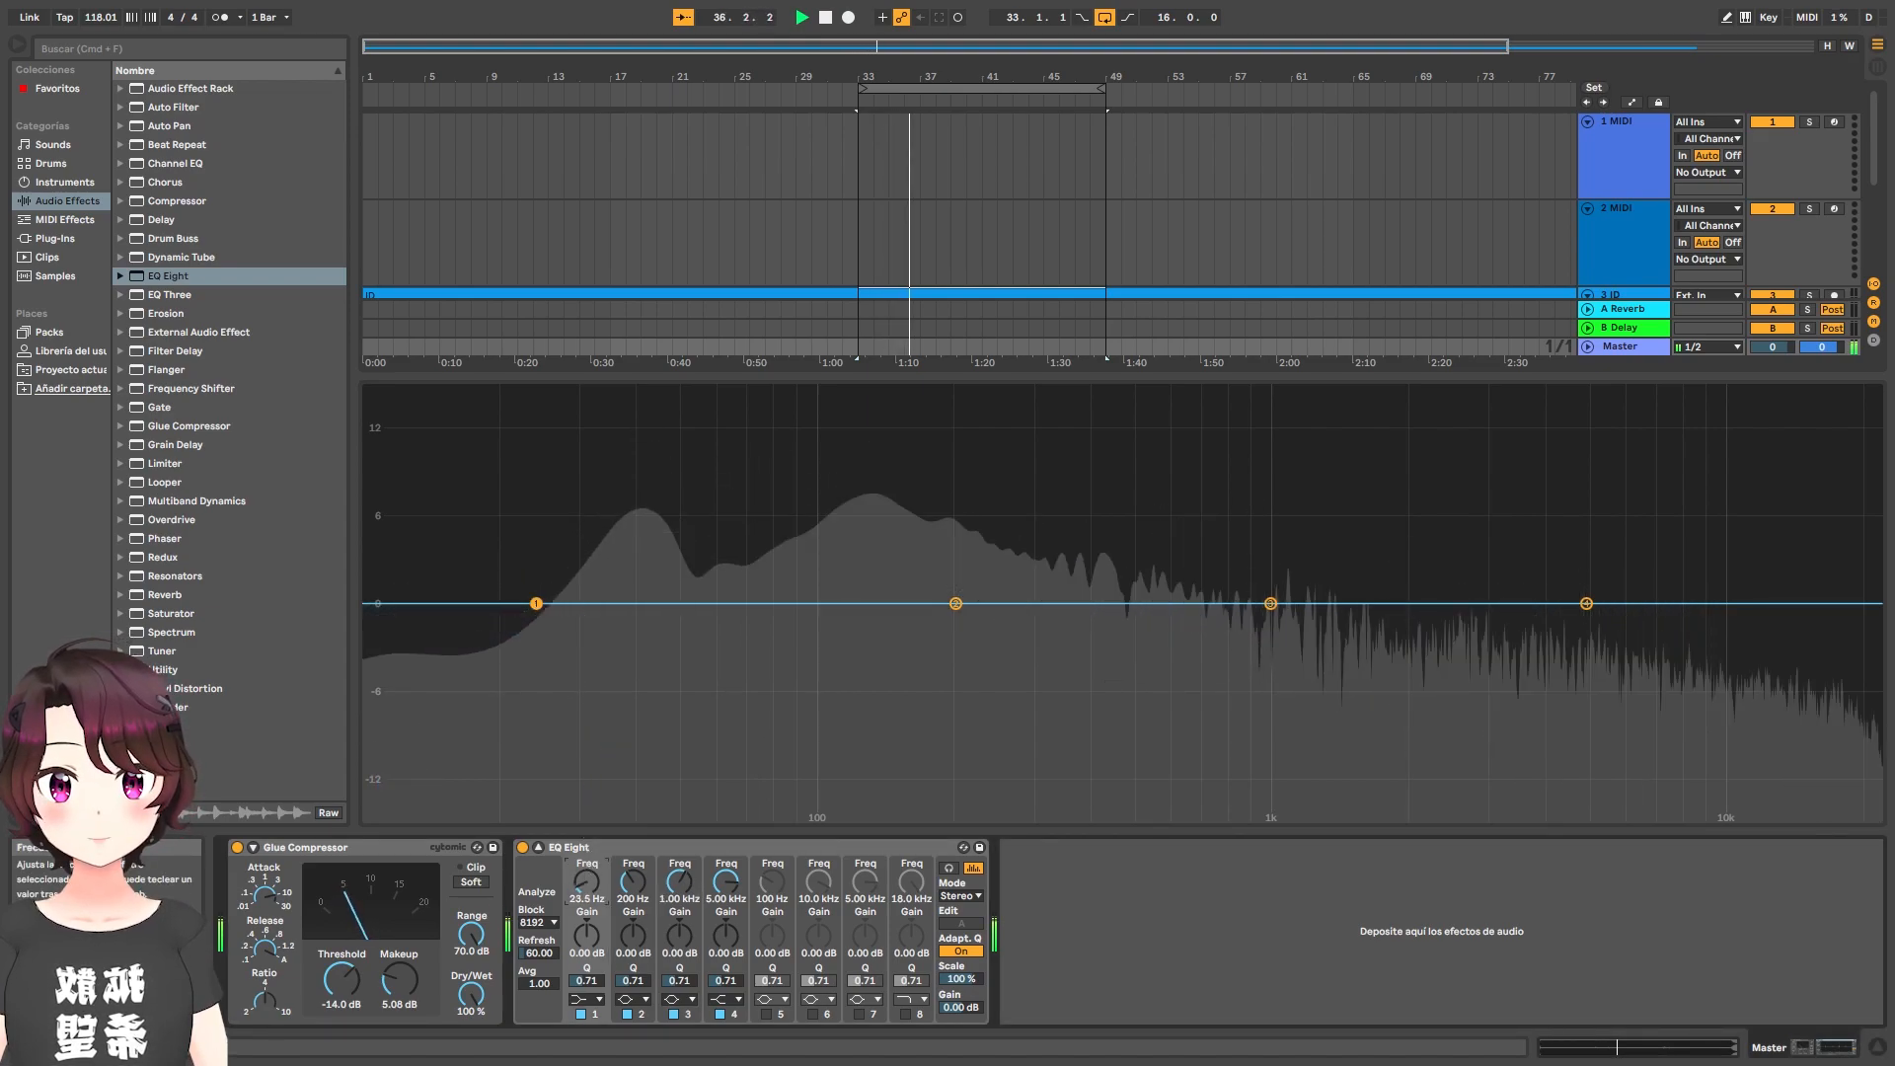
pyautogui.click(590, 998)
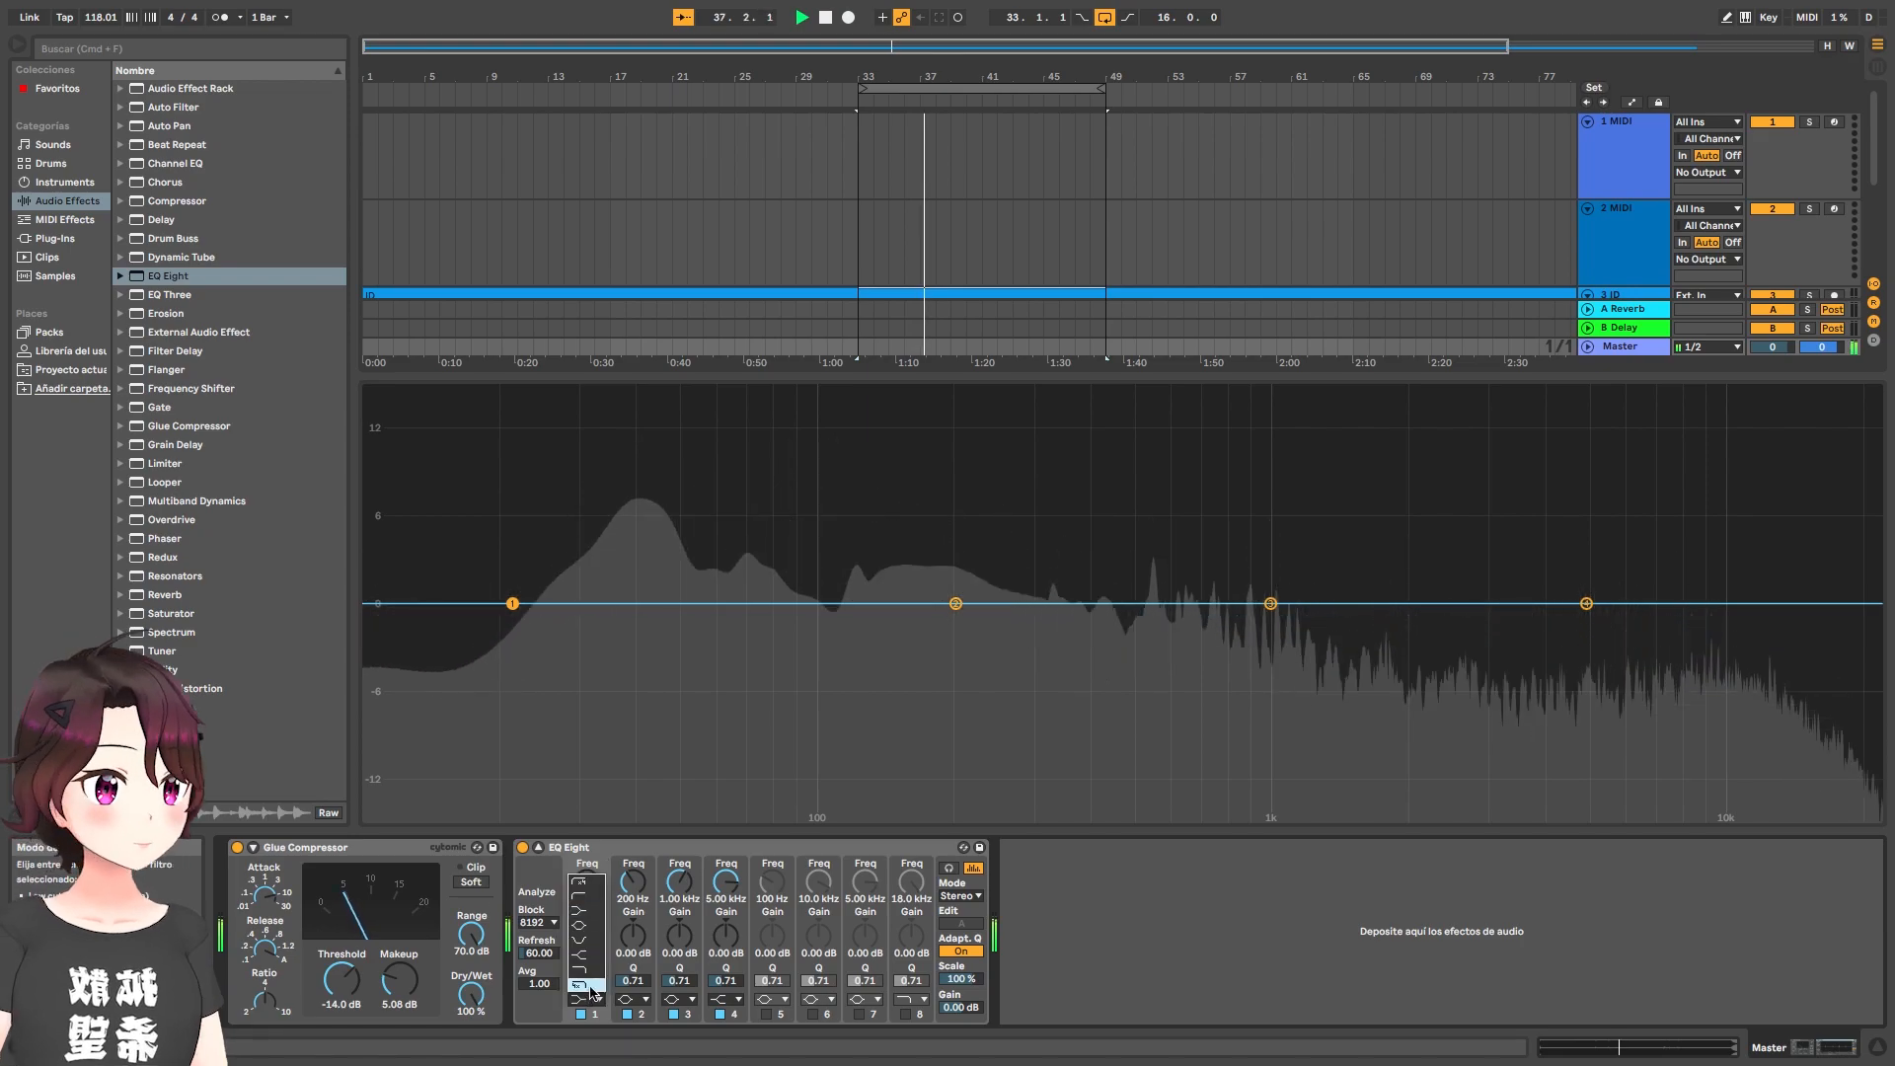
pyautogui.click(586, 958)
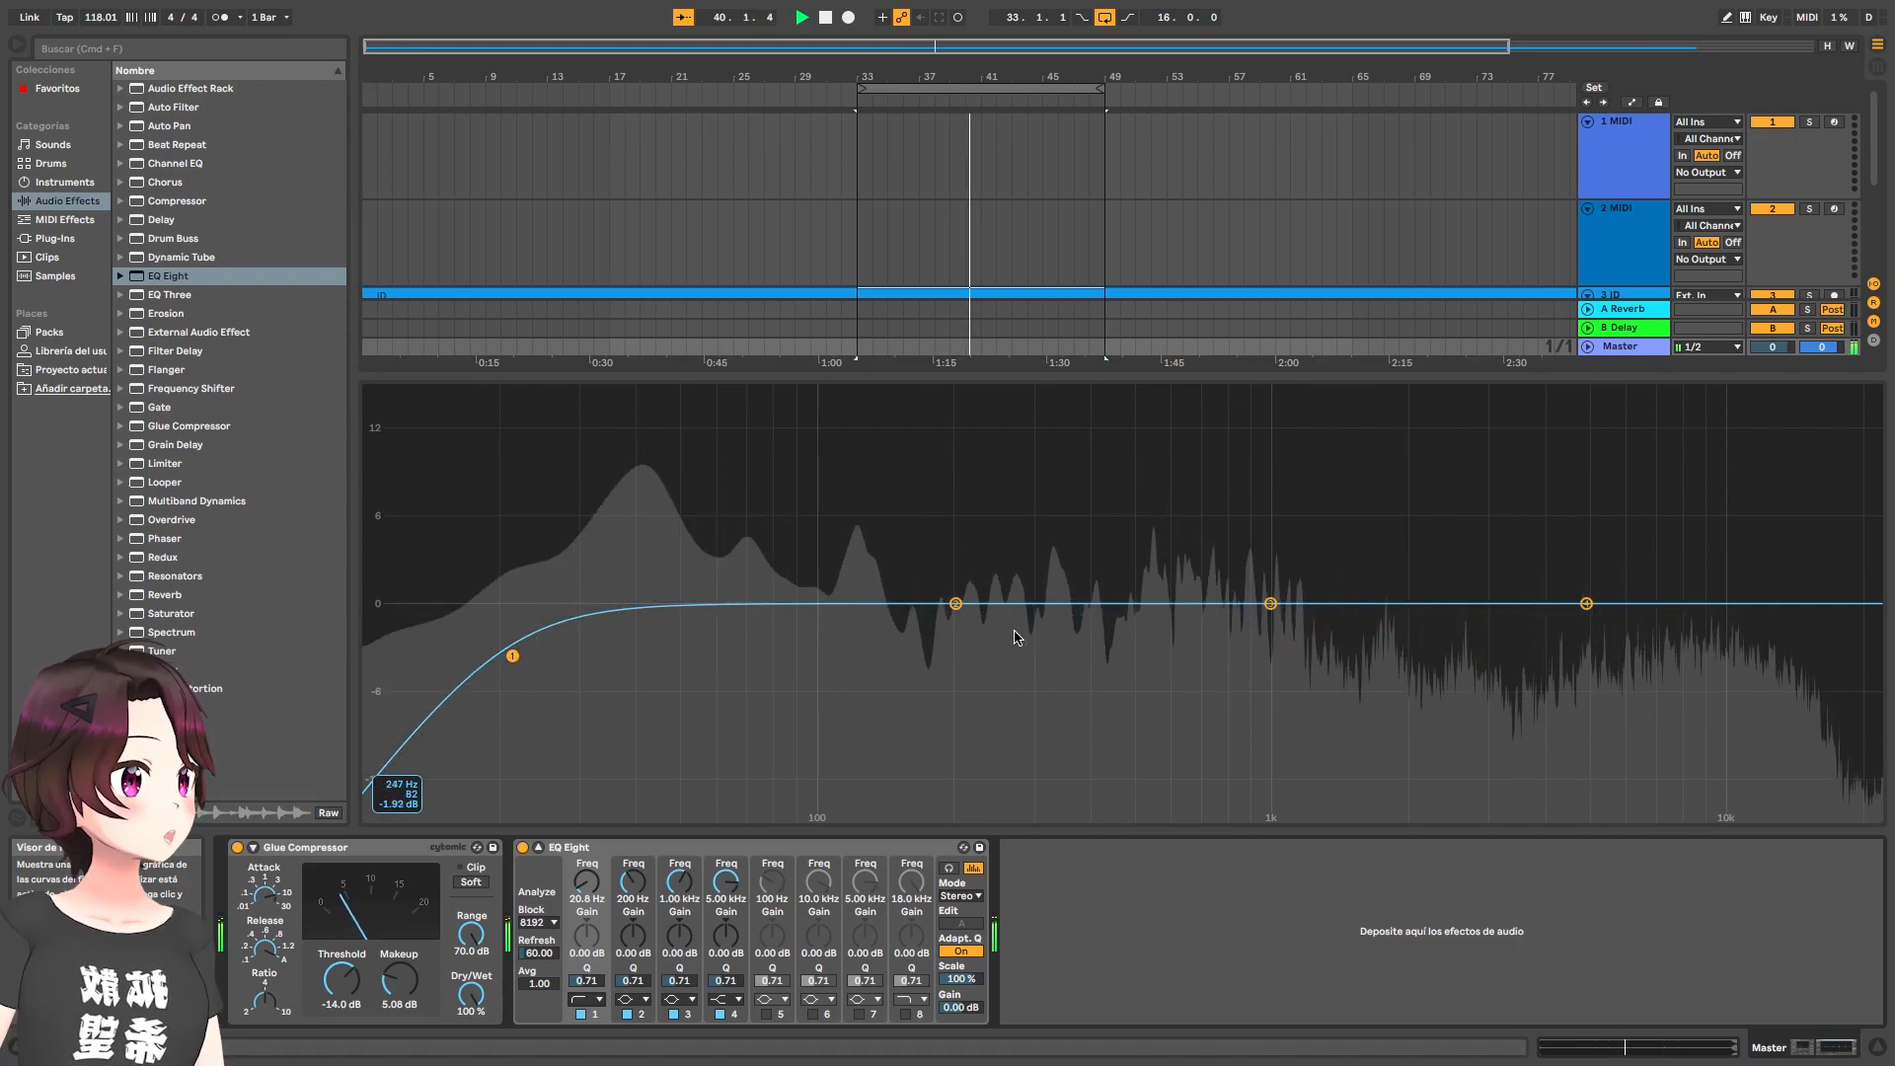
# Enable band 8 as a high cut at 22 kHz and raise the band 4 high shelf about 3.3 dB at 3.23 kHz
pyautogui.click(906, 1014)
pyautogui.moveTo(911, 881); pyautogui.dragTo(911, 849)
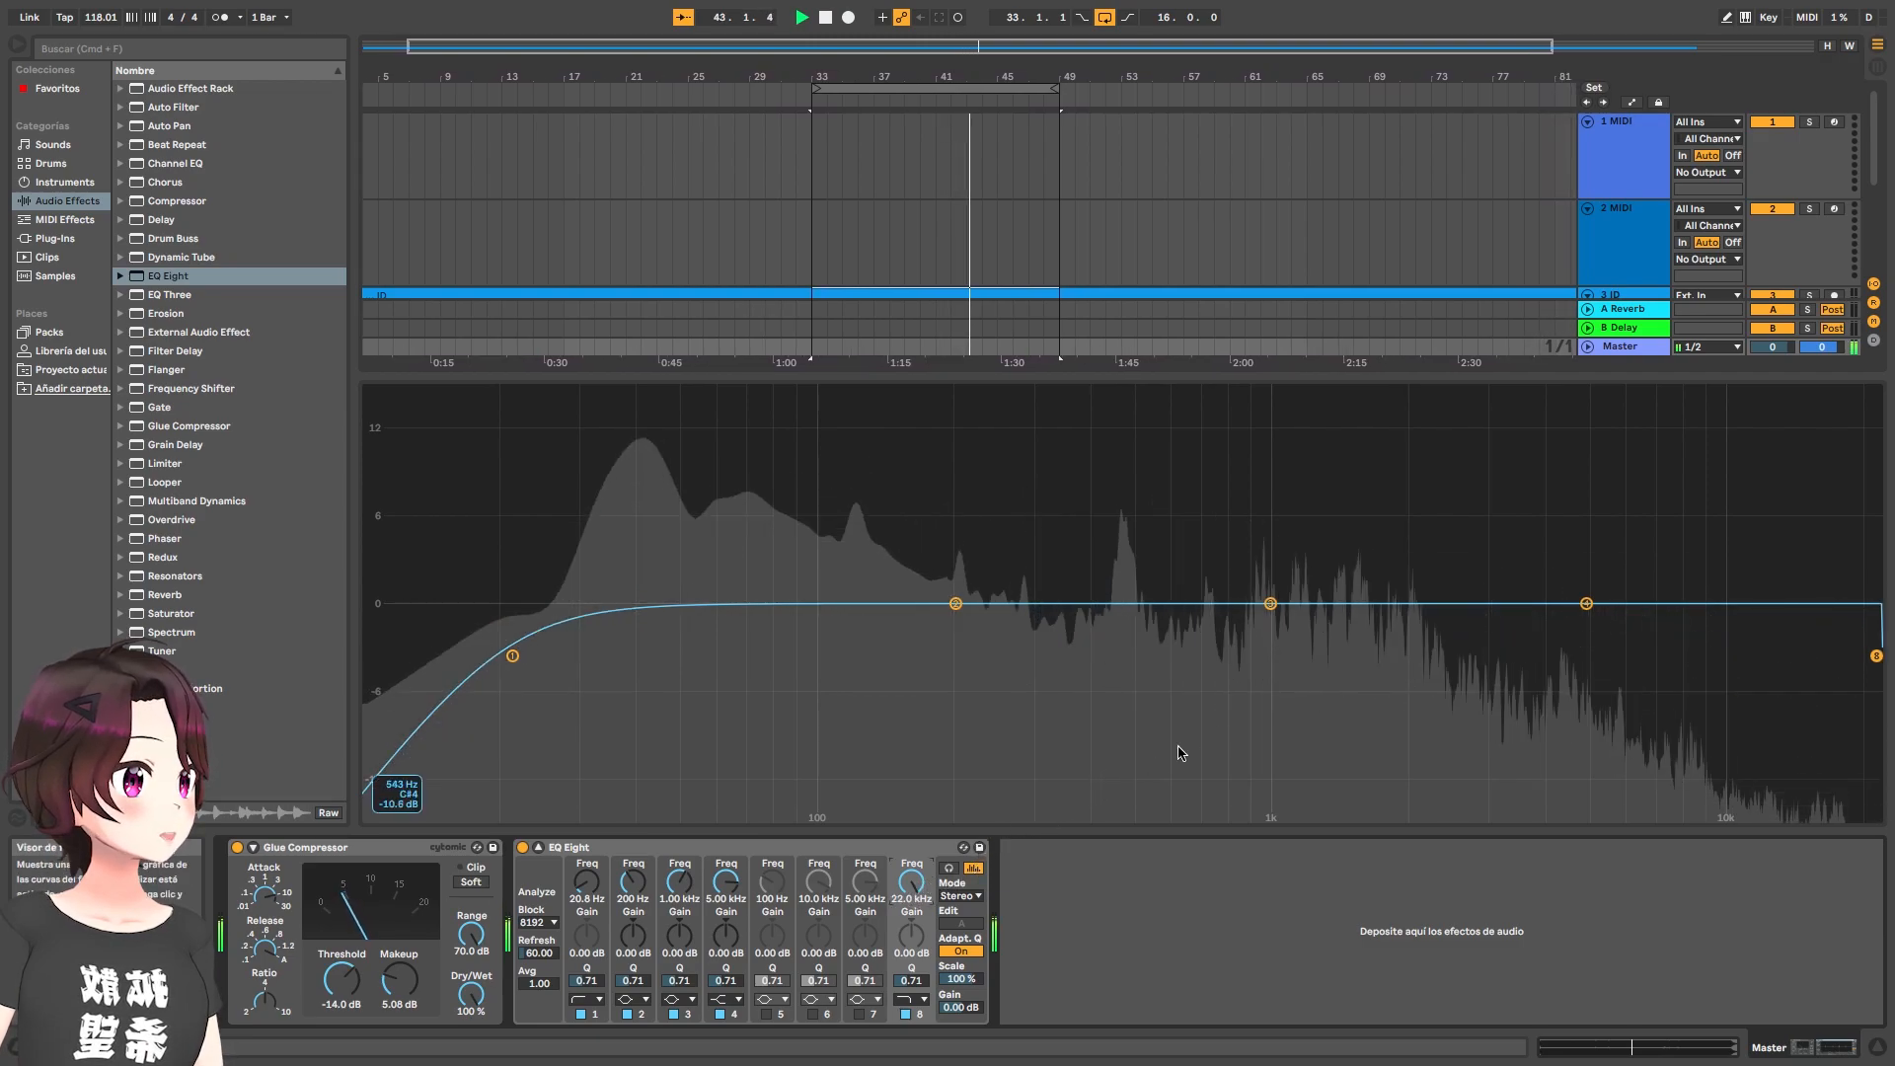
pyautogui.moveTo(1586, 603); pyautogui.dragTo(1500, 558)
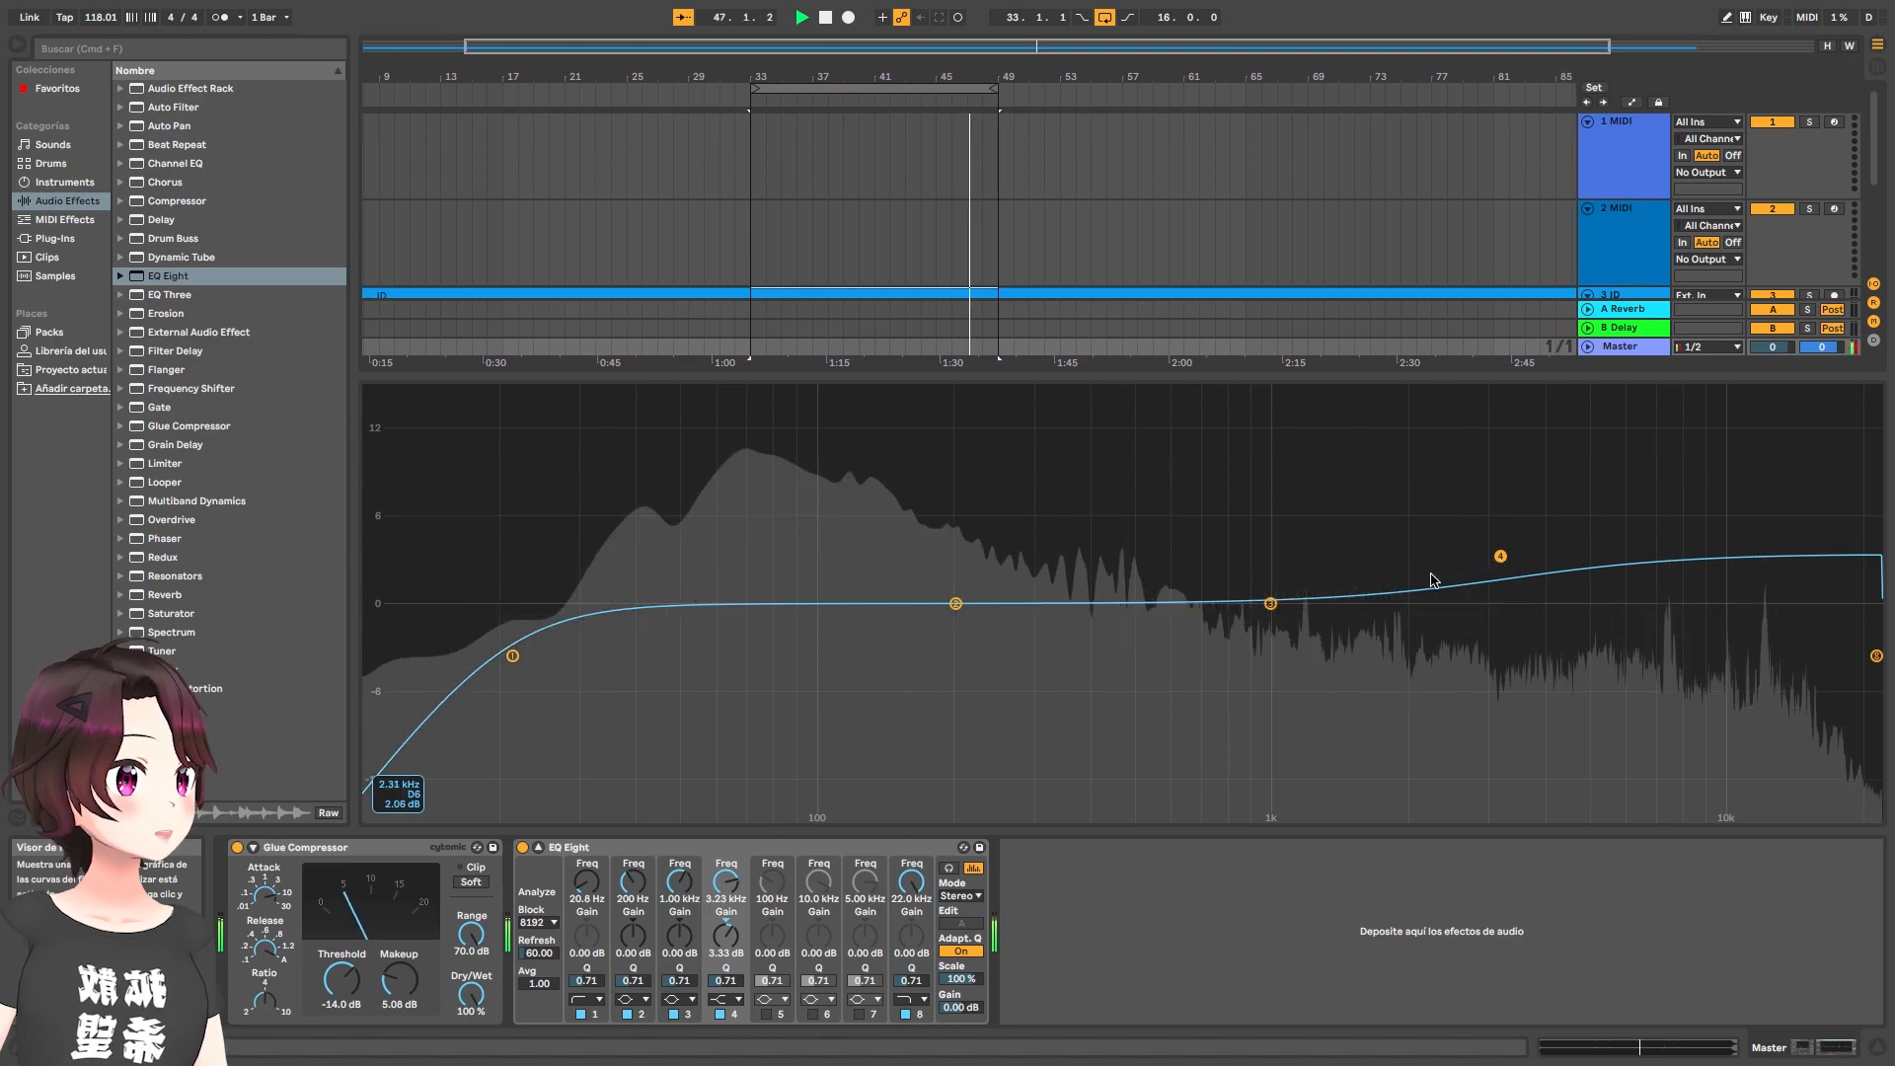
# Cut EQ bands 3, 2 and 5 by about 3.5 dB at 825 Hz, 2.5 dB at 276 Hz and 9 dB at 80.5 Hz
pyautogui.moveTo(1270, 603); pyautogui.dragTo(1241, 629)
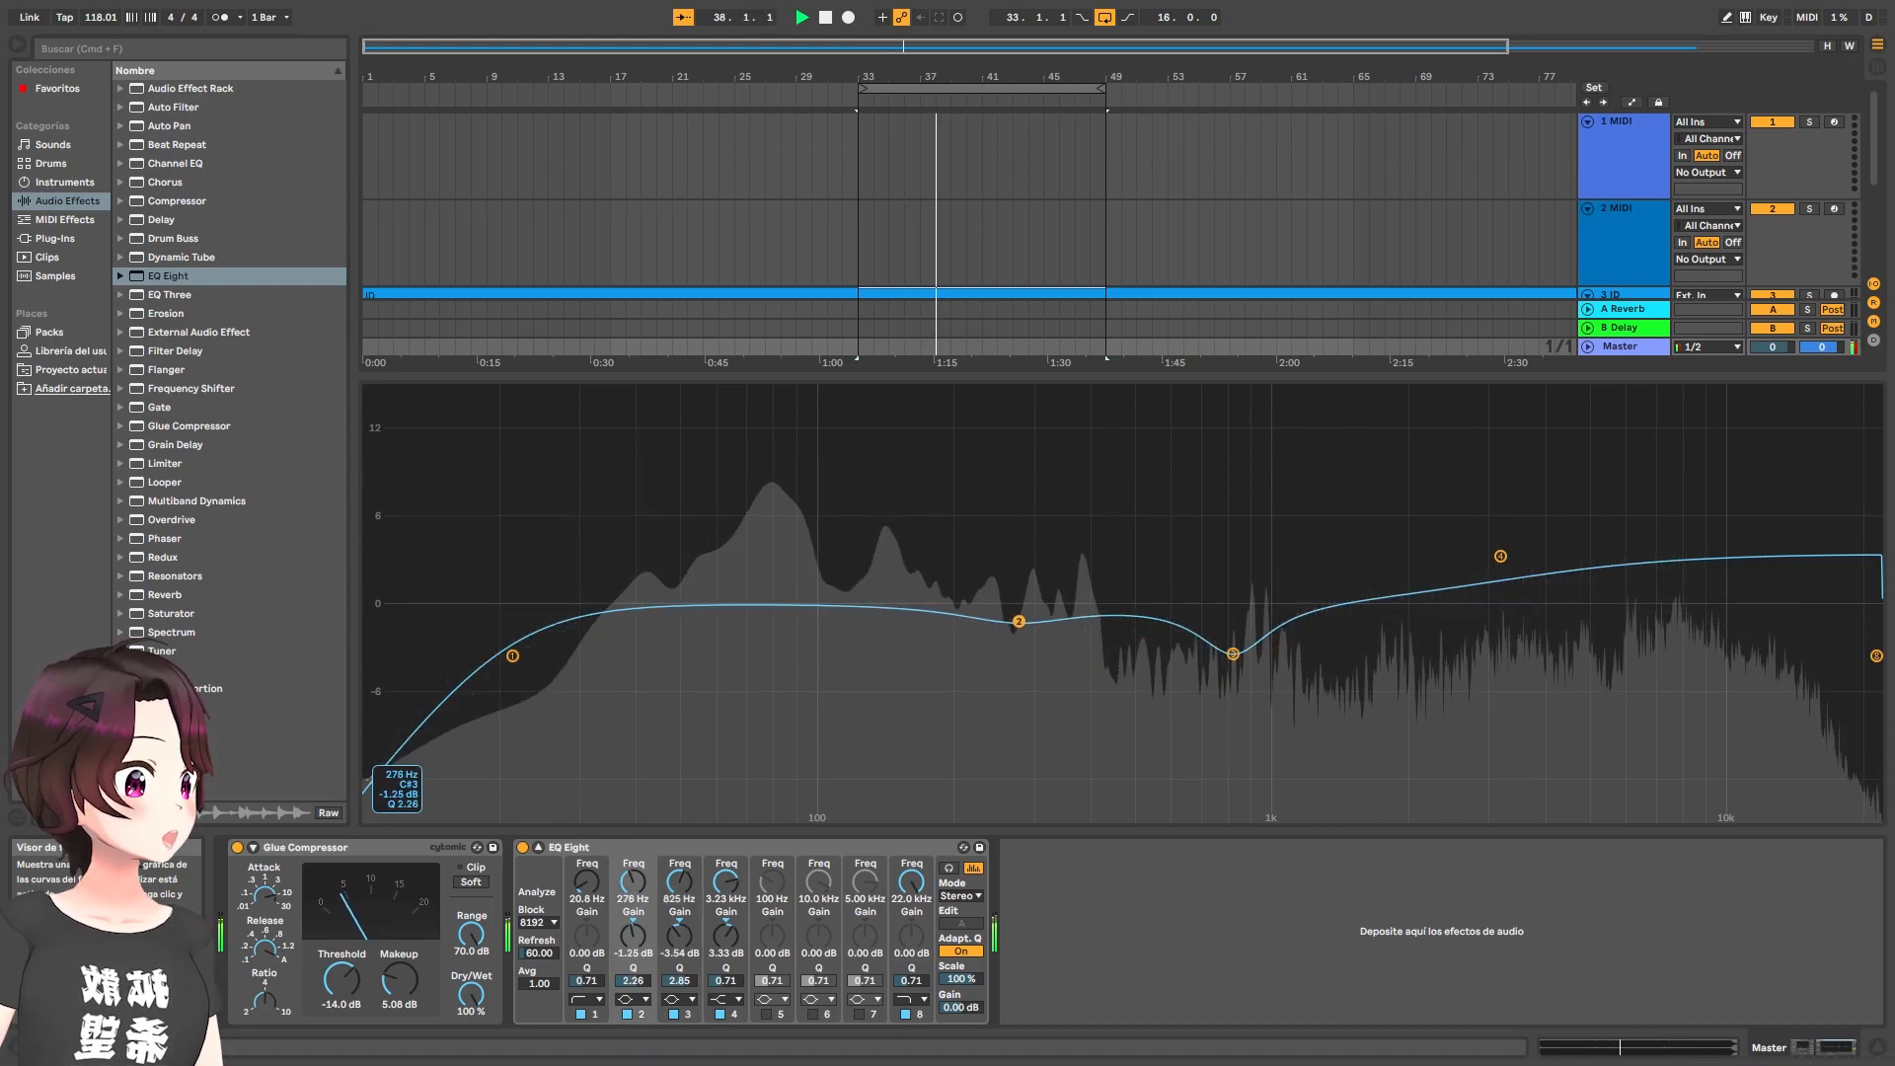
pyautogui.click(766, 1015)
pyautogui.moveTo(819, 603); pyautogui.dragTo(777, 730)
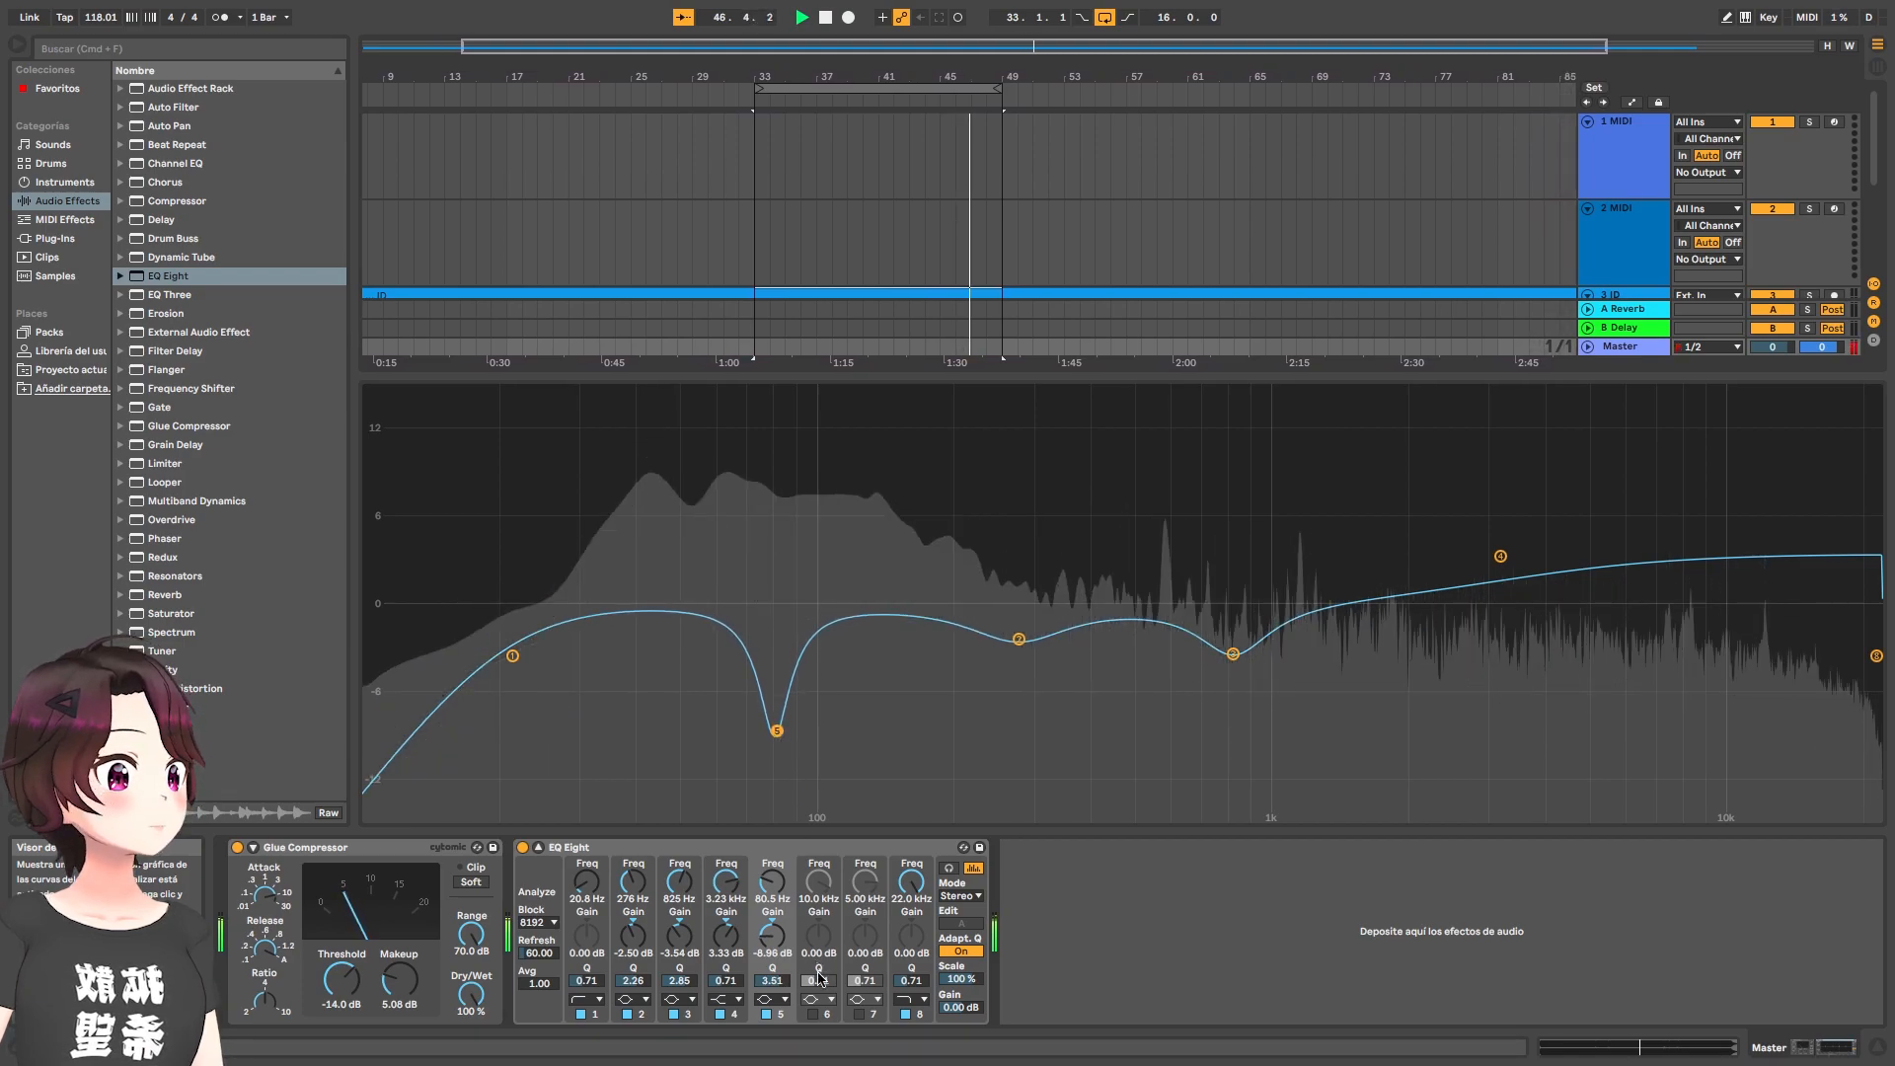
# Enable band 6 as a boost of about 1 dB at 41.2 Hz and deepen band 2 to about -3.5 dB at 289 Hz
pyautogui.click(813, 1013)
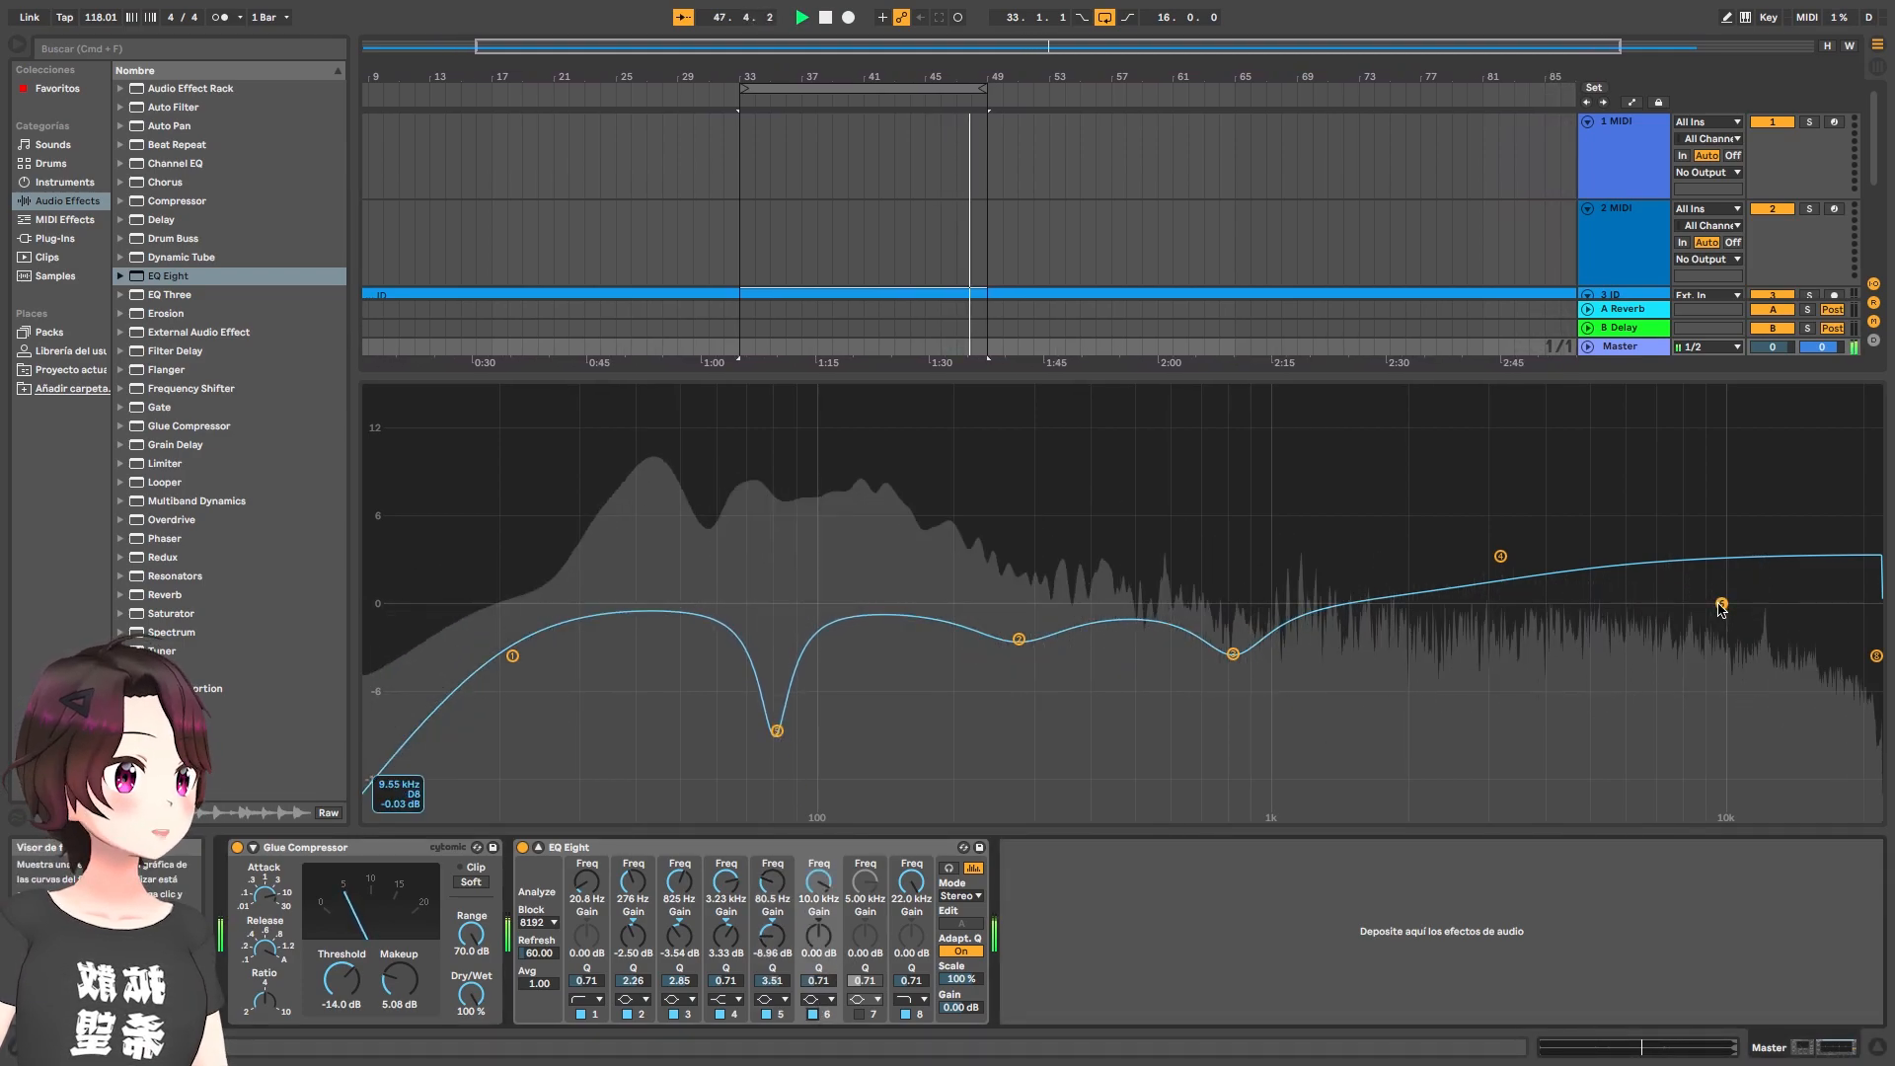
pyautogui.moveTo(1722, 605); pyautogui.dragTo(669, 585)
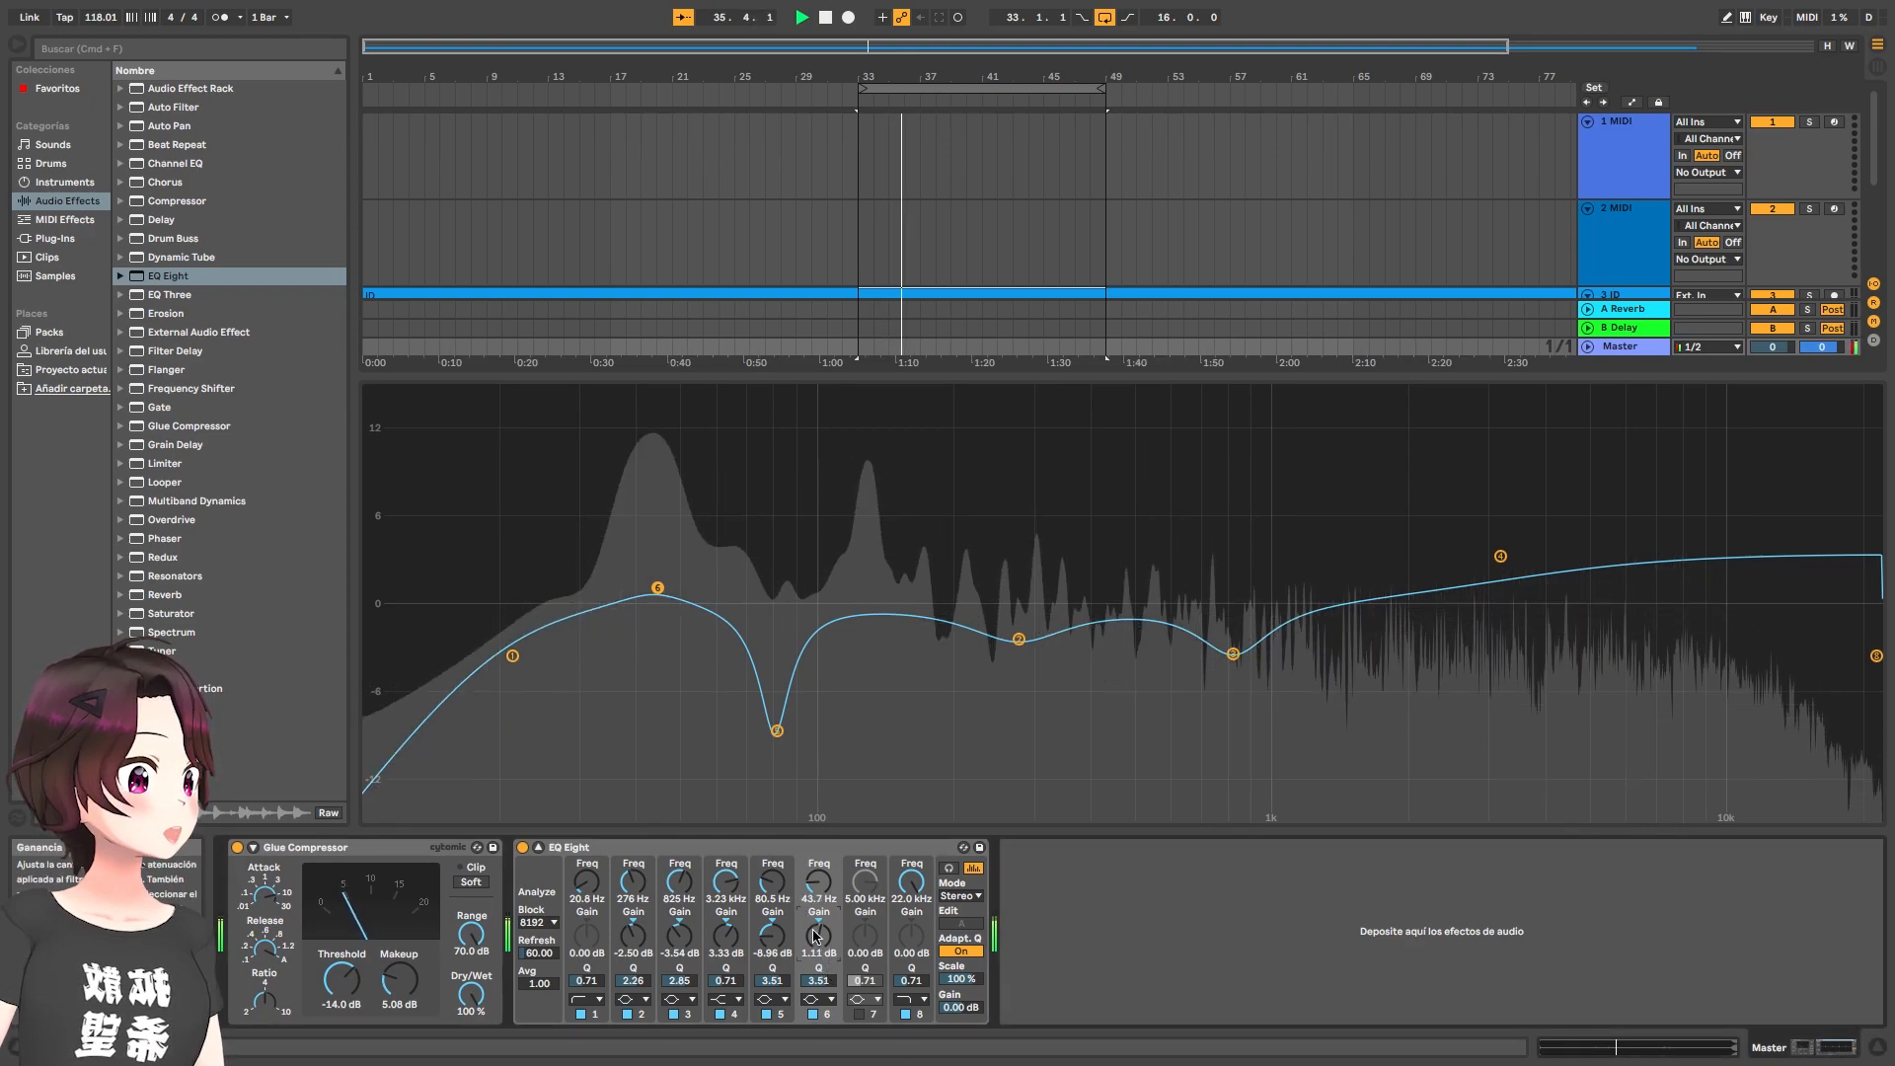
pyautogui.moveTo(661, 610); pyautogui.dragTo(655, 609)
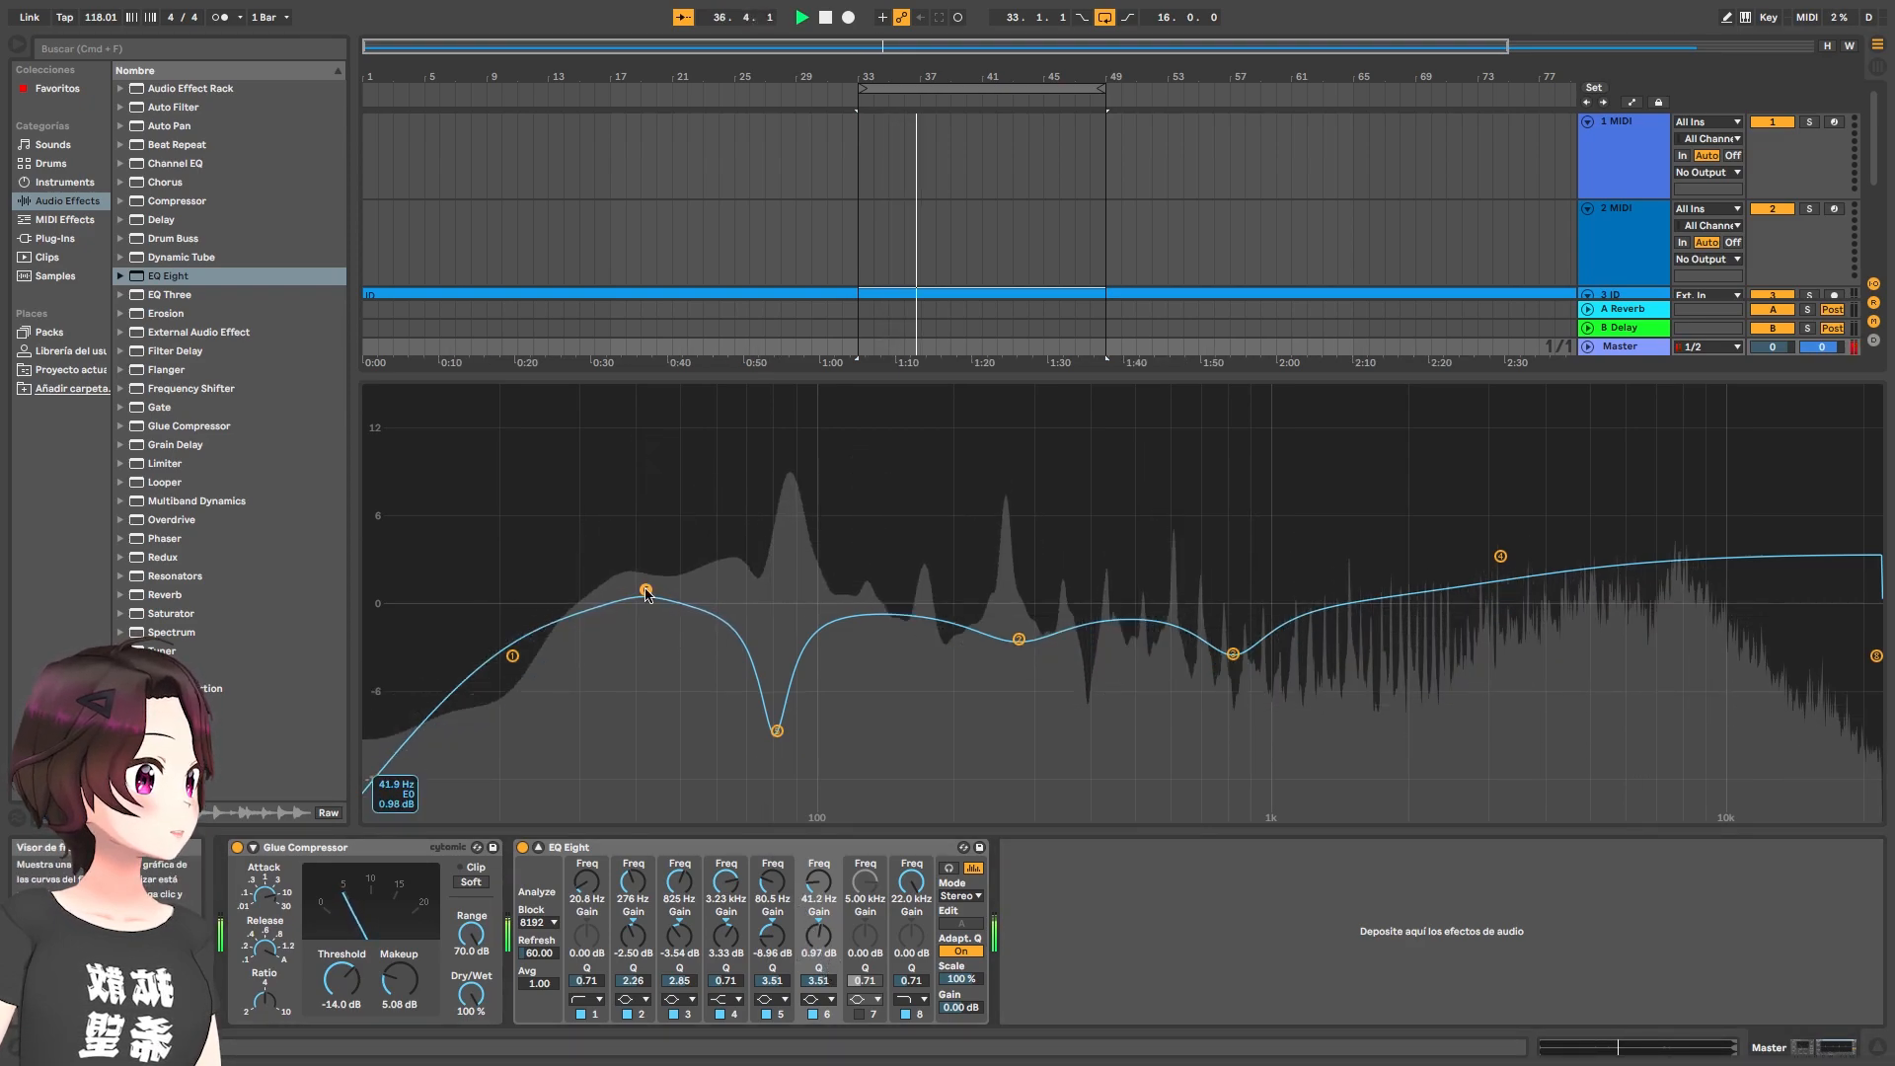
pyautogui.moveTo(1021, 647); pyautogui.dragTo(1019, 641)
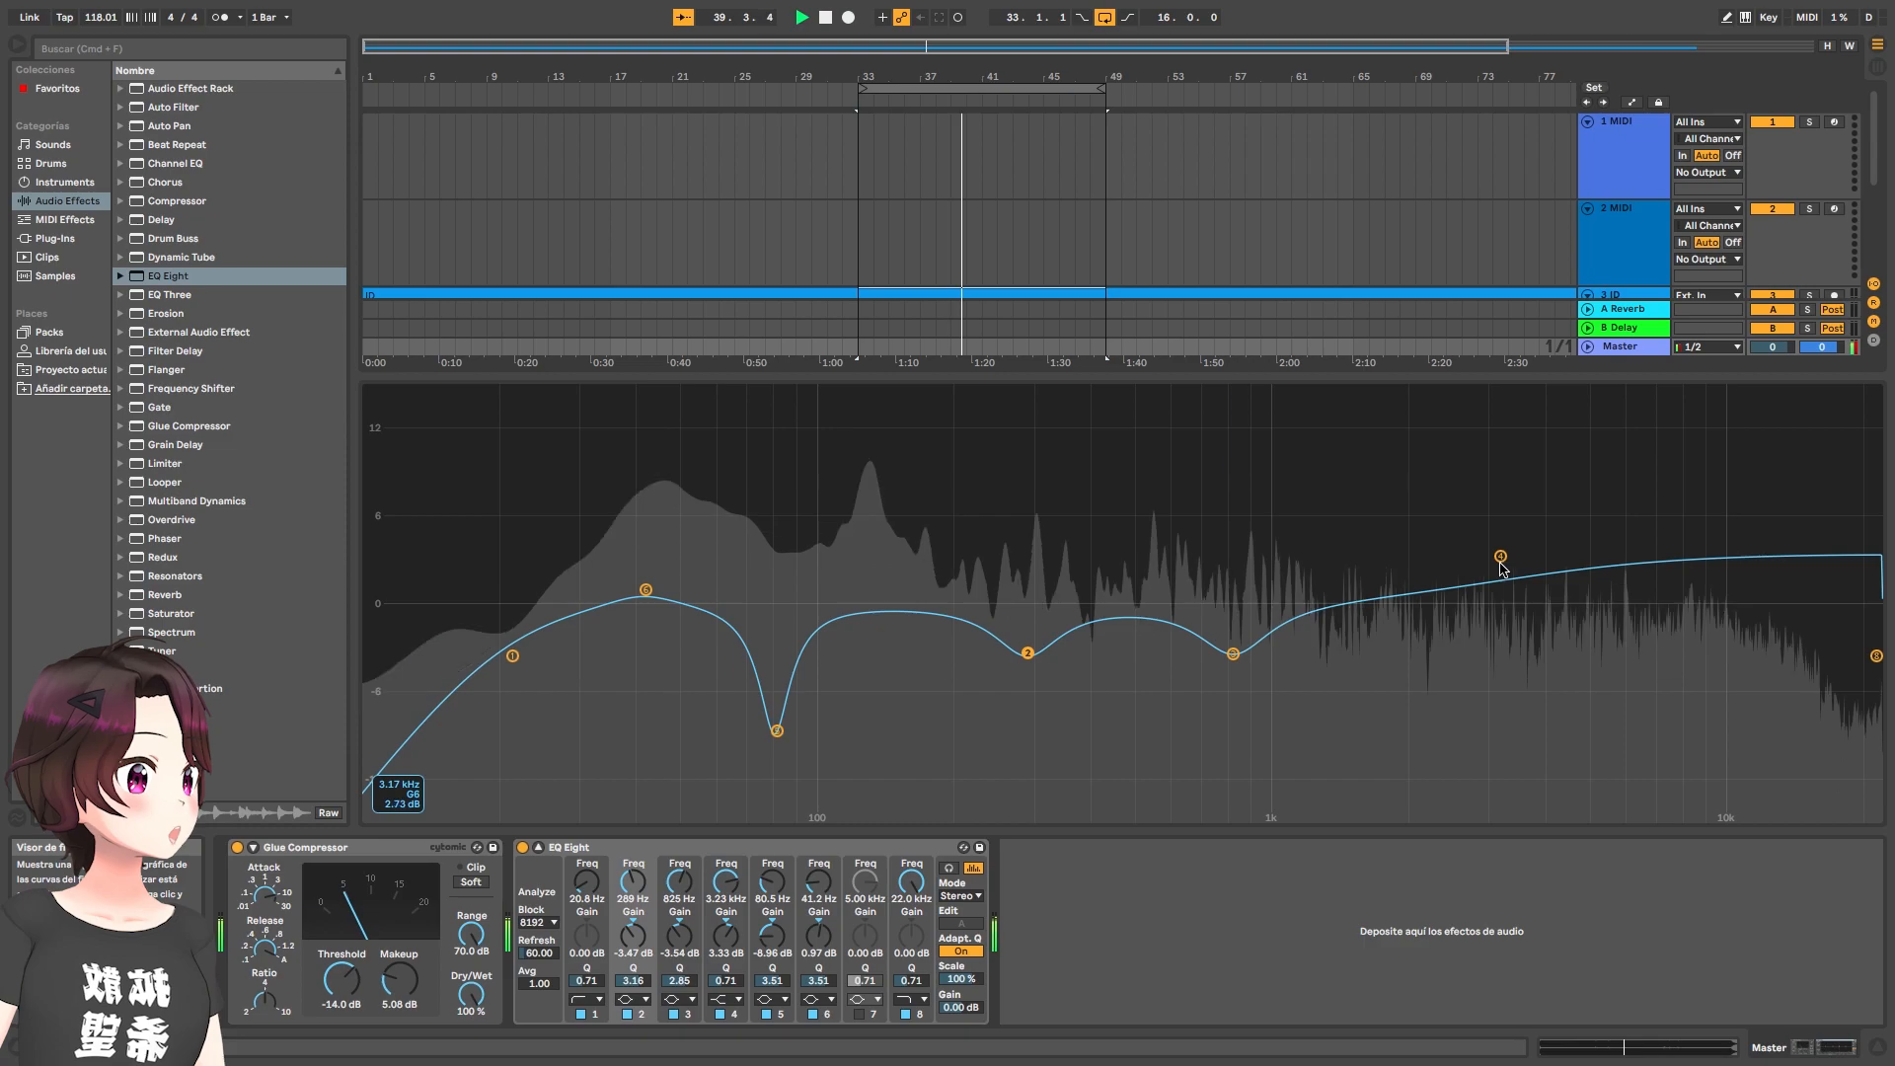
# Move the band 4 shelf to about 2.6 dB at 3.46 kHz and enable band 7 as a 2.2 dB boost at 1.51 kHz
pyautogui.moveTo(1500, 556); pyautogui.dragTo(1373, 577)
pyautogui.click(858, 1014)
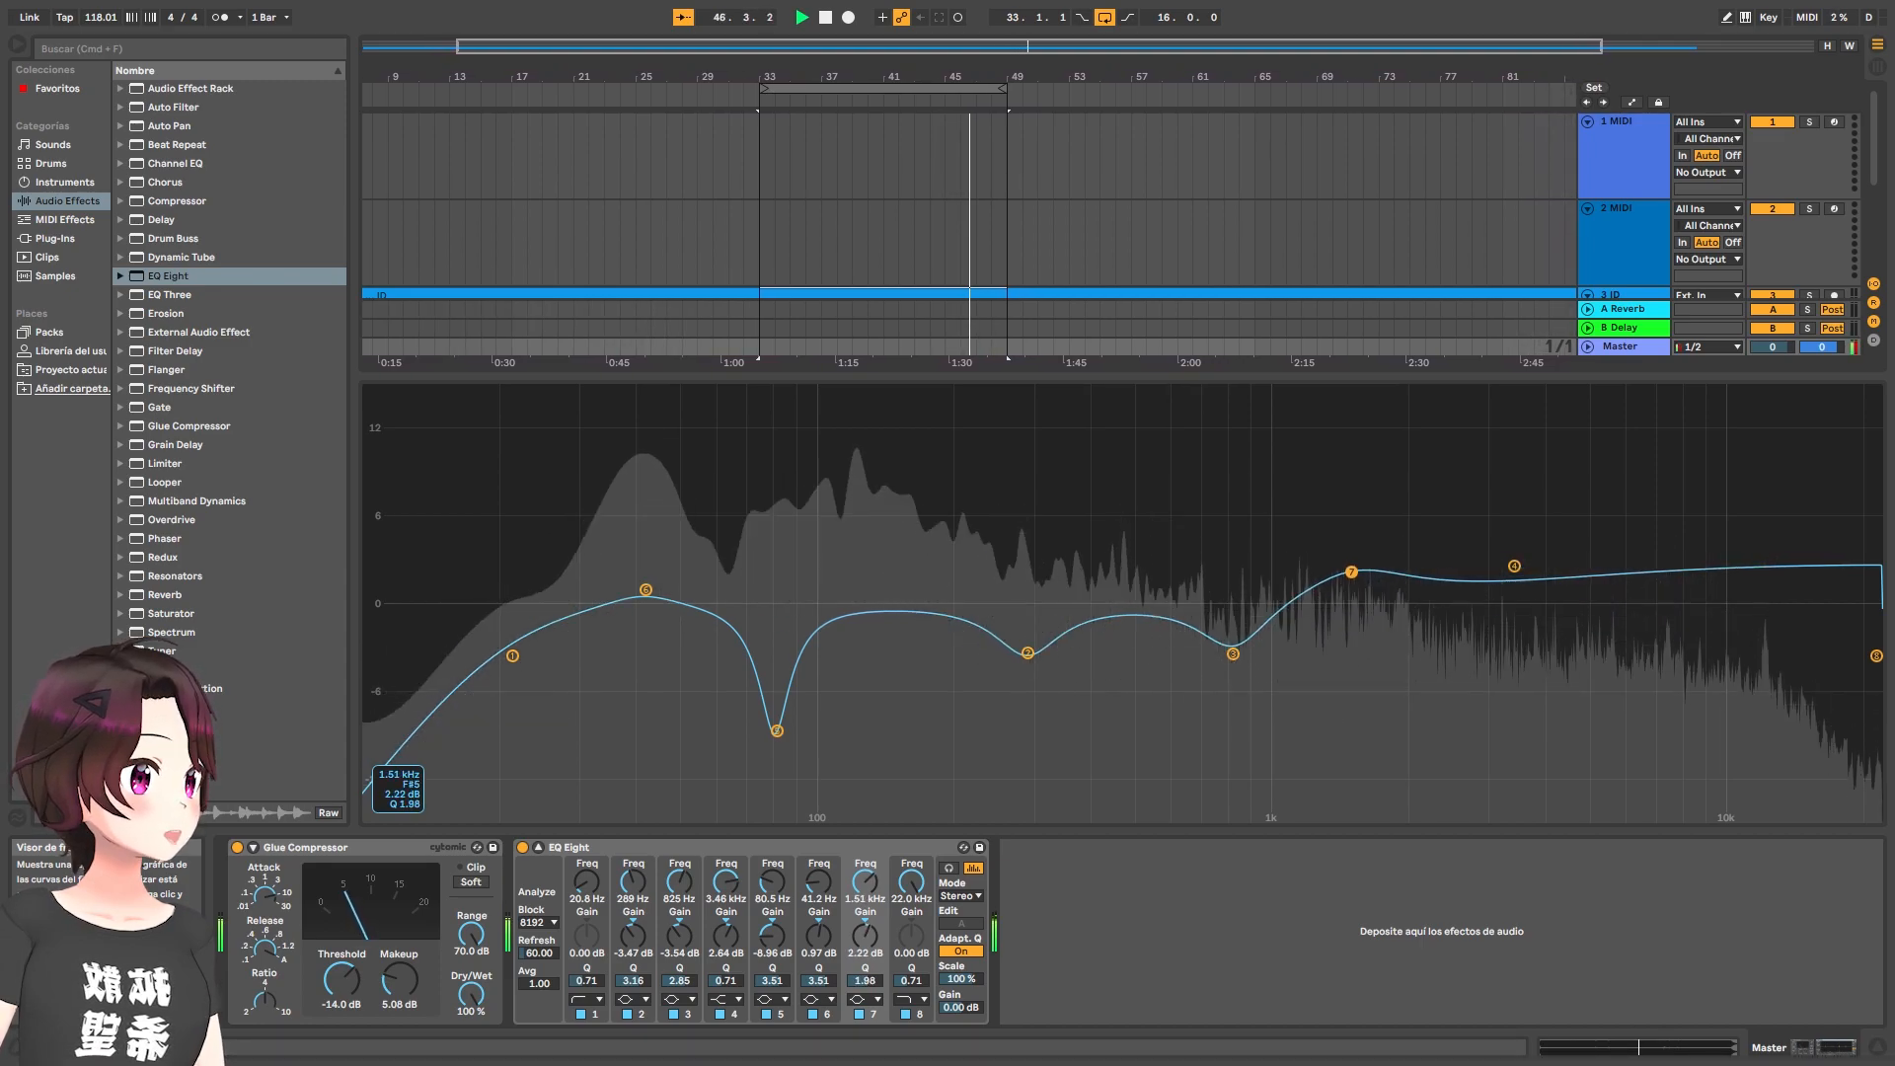
# Adjust band 3 to about -4.7 dB at 776 Hz with Q 1.93 and band 7 to about 1.9 dB at 1.71 kHz
pyautogui.moveTo(1236, 657); pyautogui.dragTo(1236, 651)
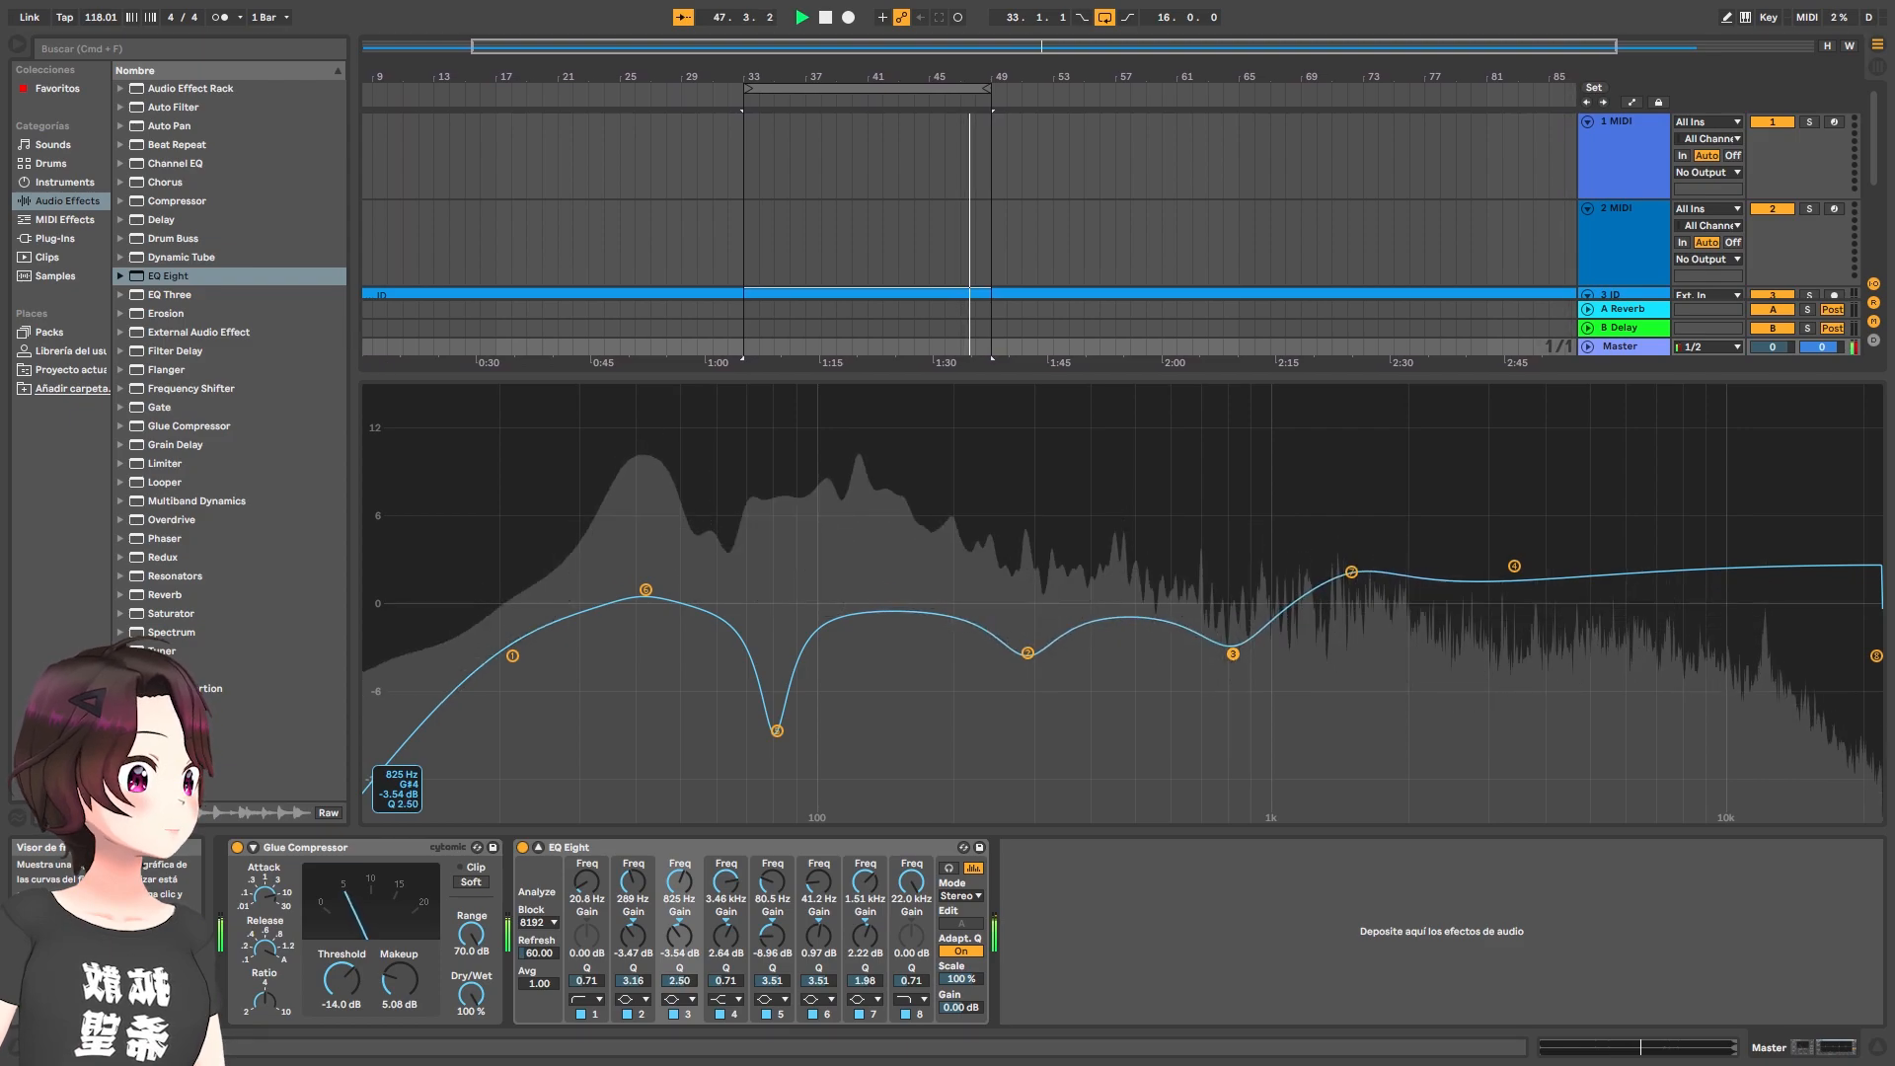
pyautogui.moveTo(1217, 663); pyautogui.dragTo(1212, 665)
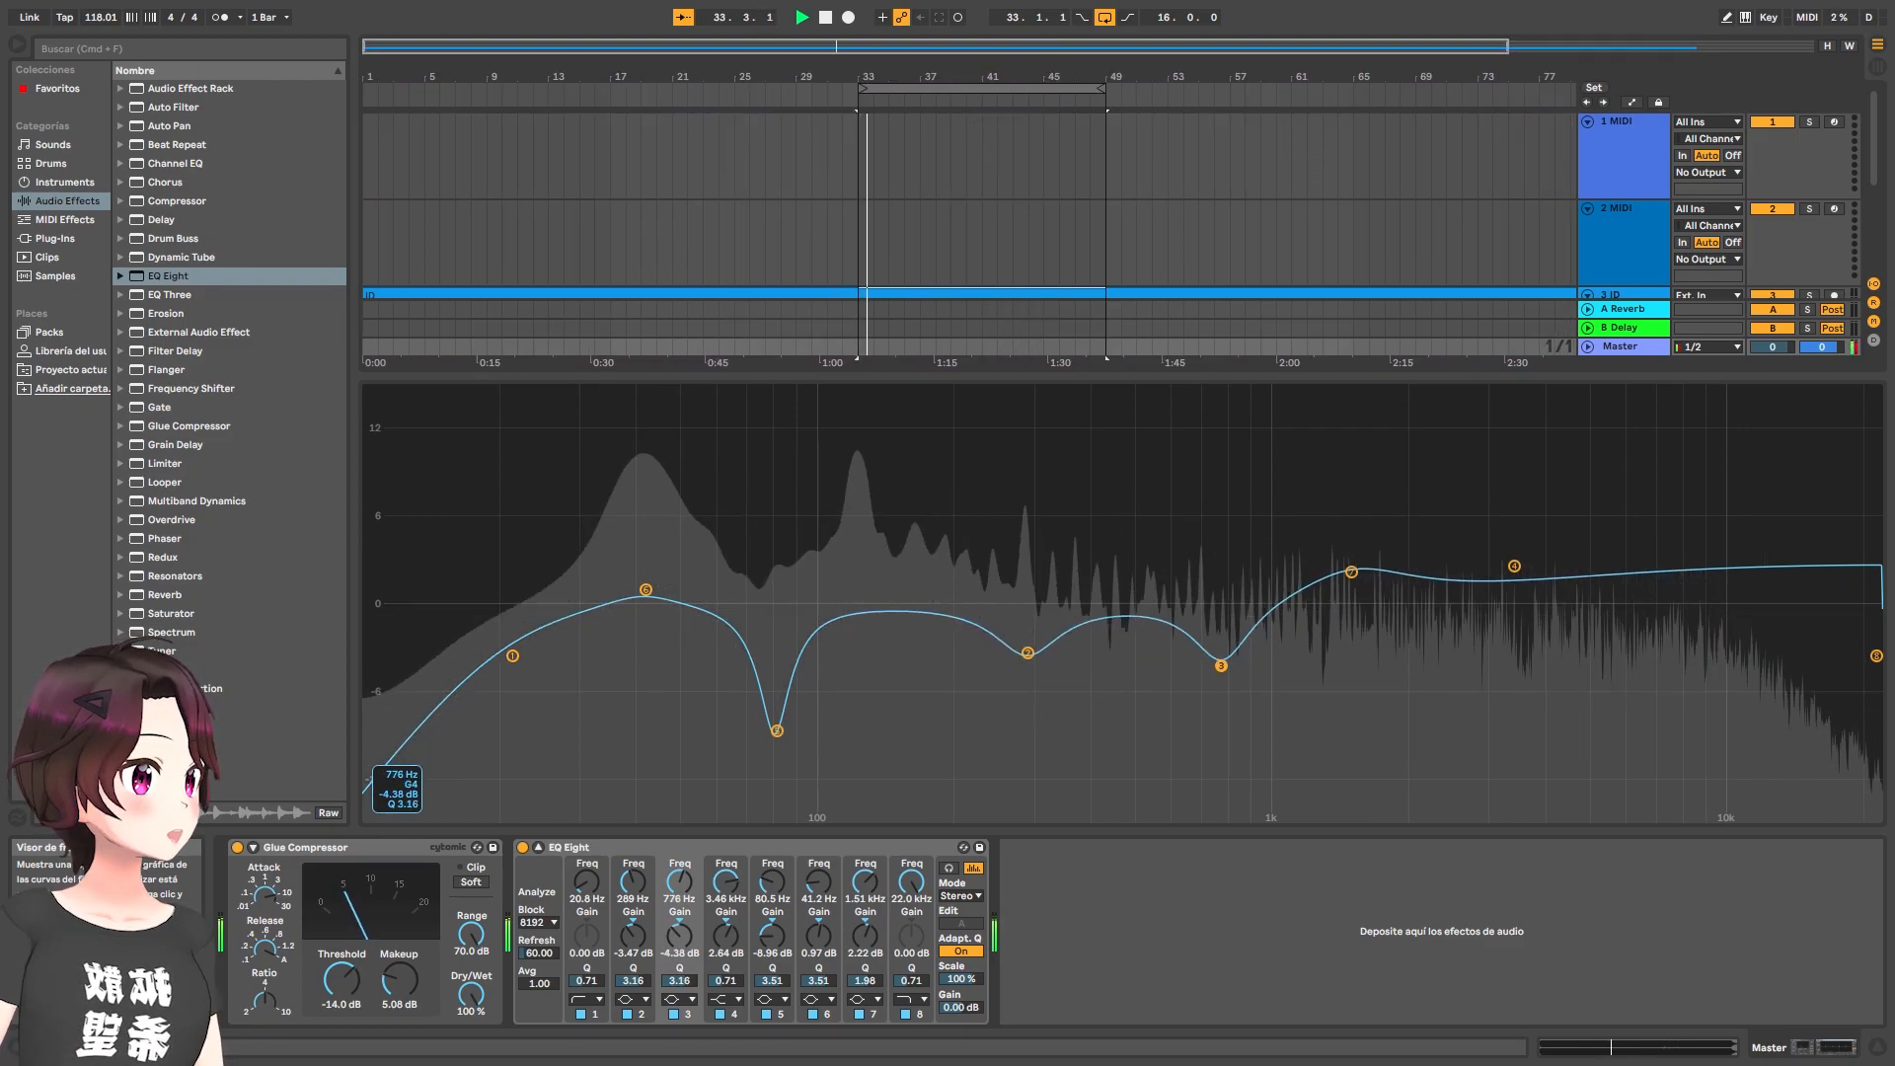
pyautogui.moveTo(1351, 572); pyautogui.dragTo(1352, 571)
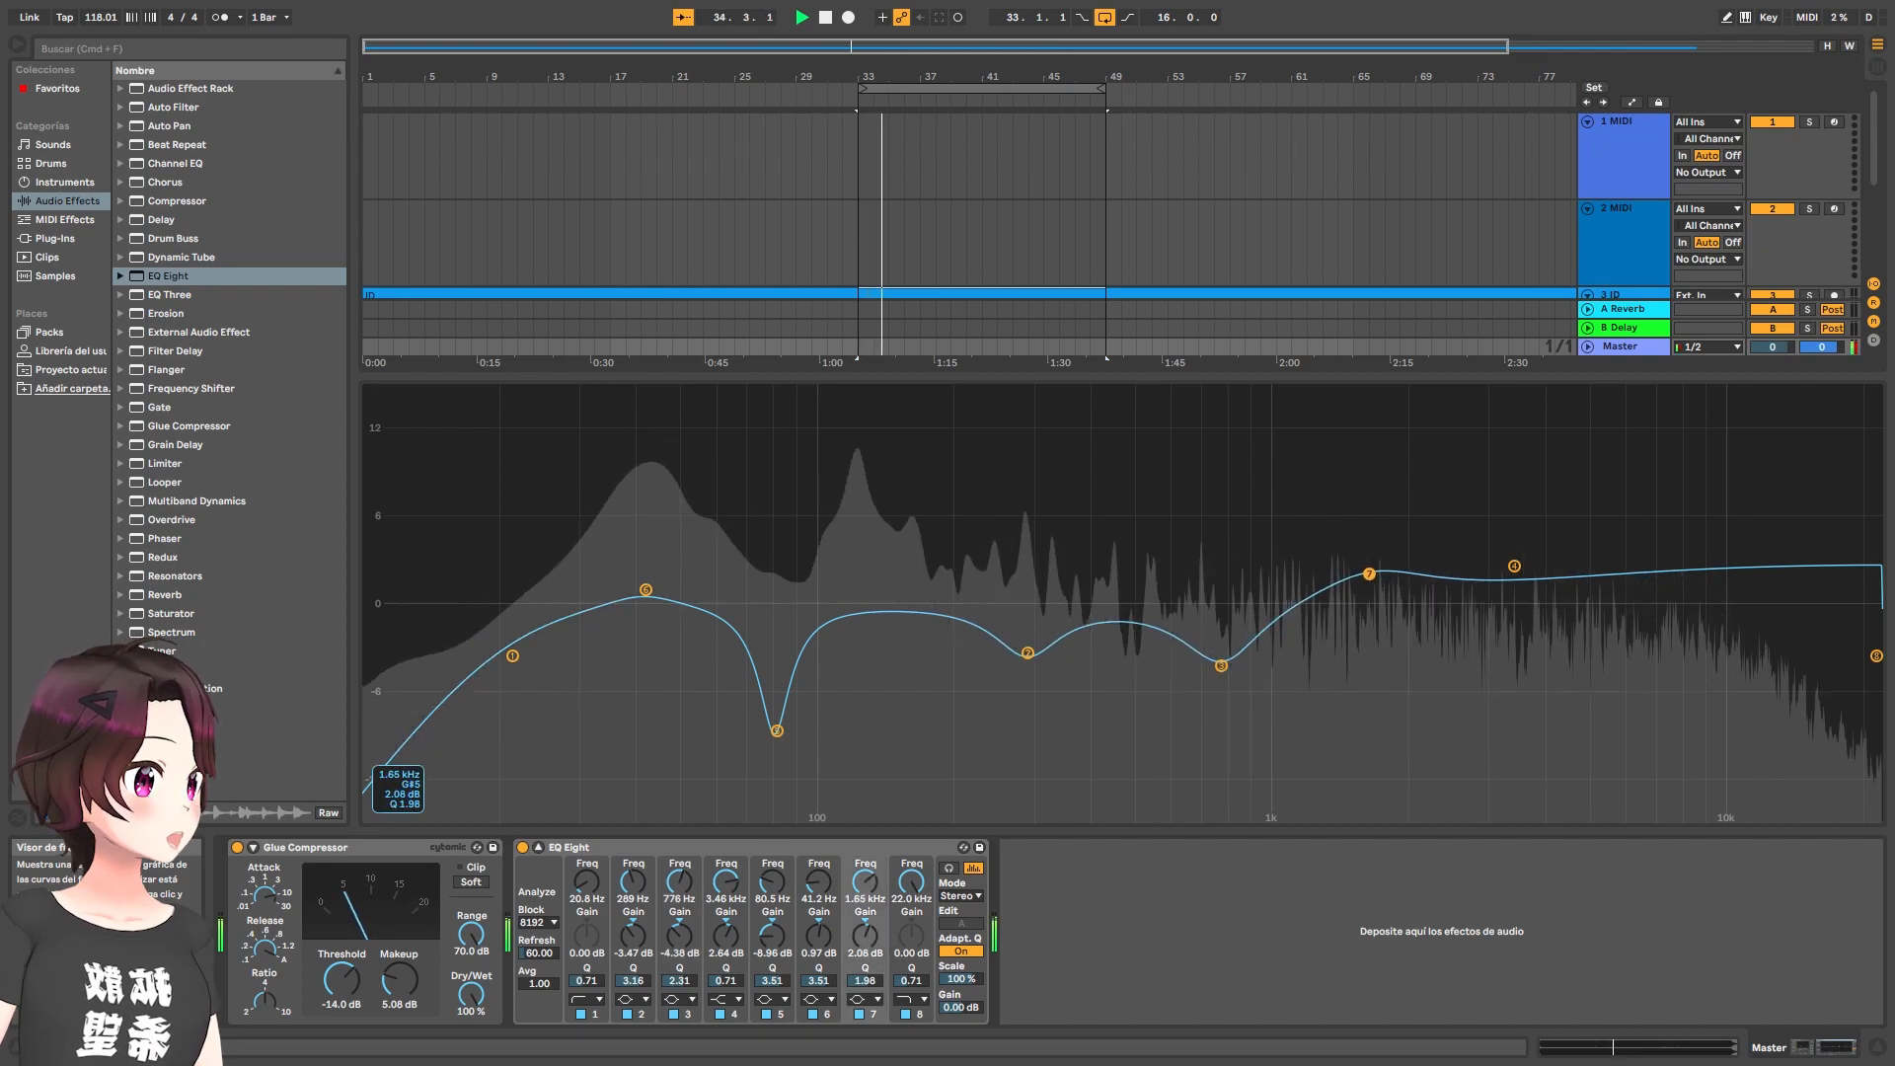
pyautogui.moveTo(1222, 665); pyautogui.dragTo(1221, 662)
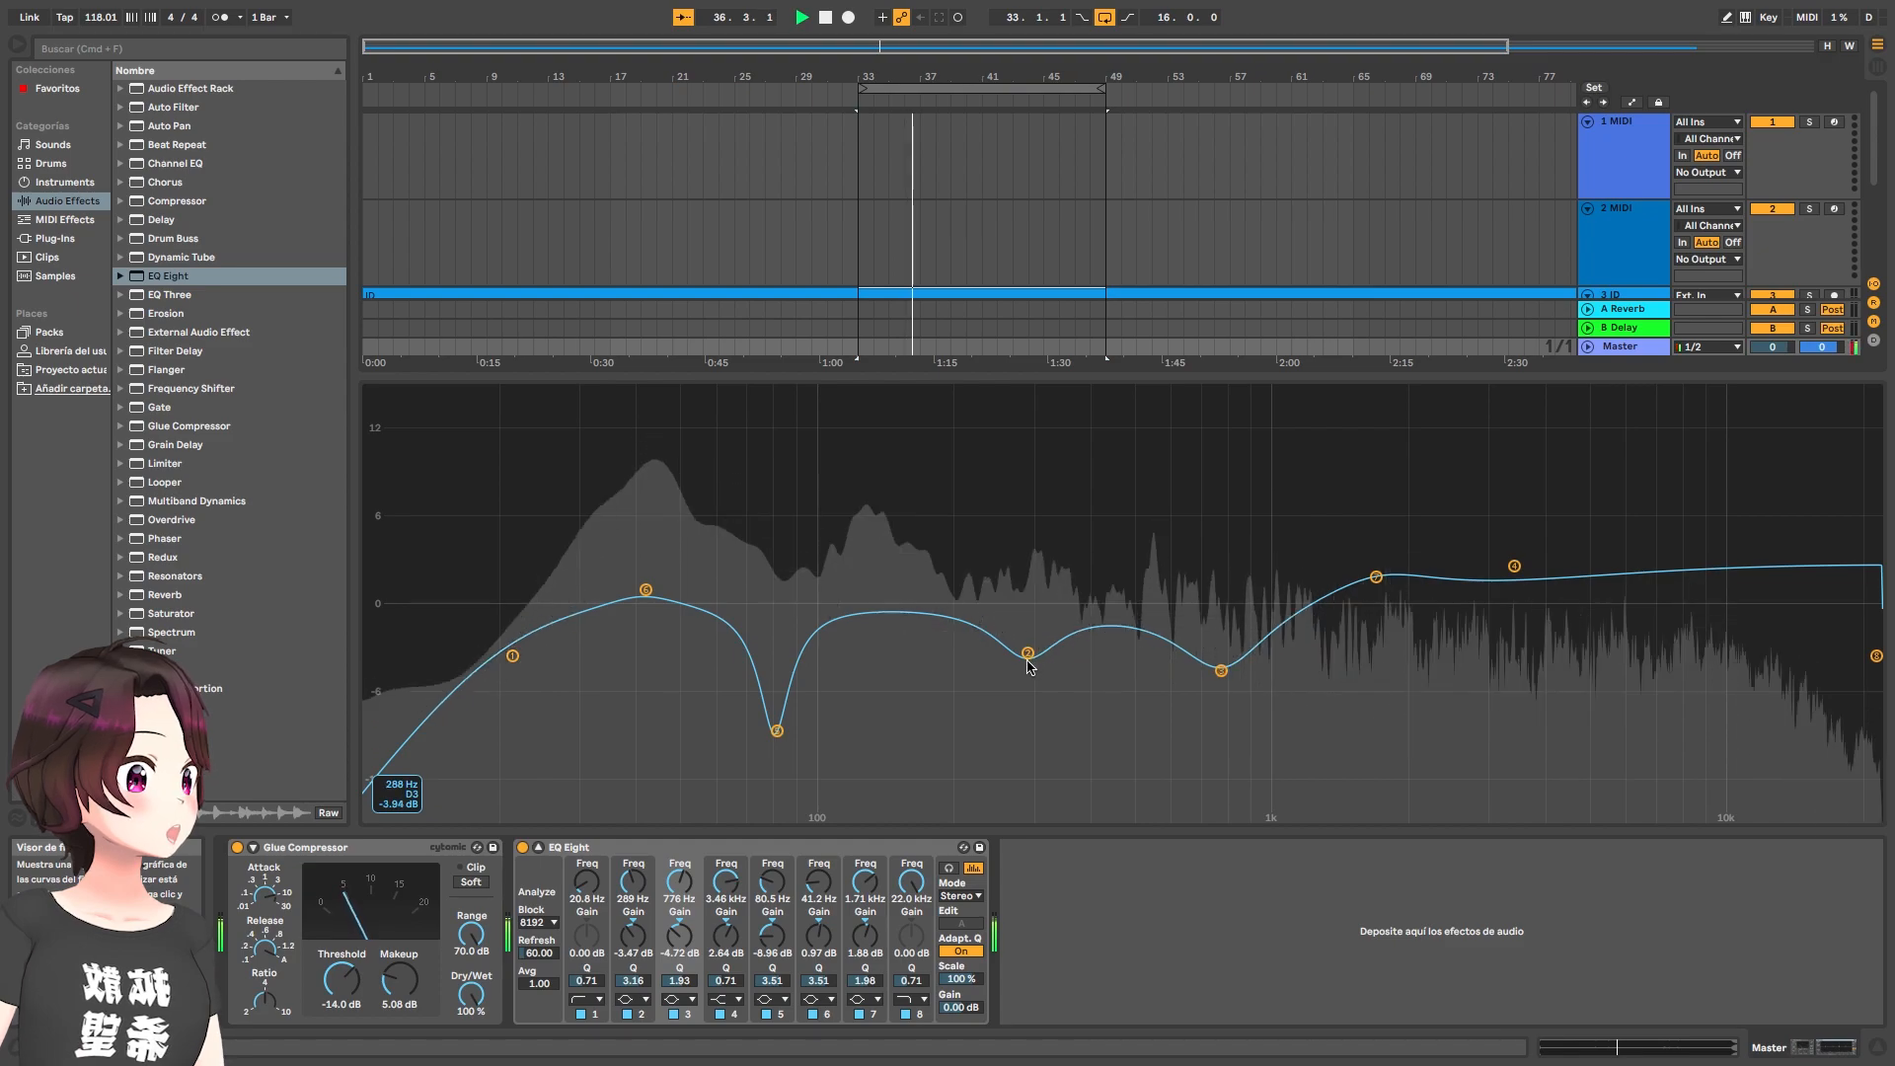
# Widen and deepen the band 2 cut to about -4.65 dB at 236 Hz with Q 1.74
pyautogui.moveTo(1027, 661); pyautogui.dragTo(1031, 663)
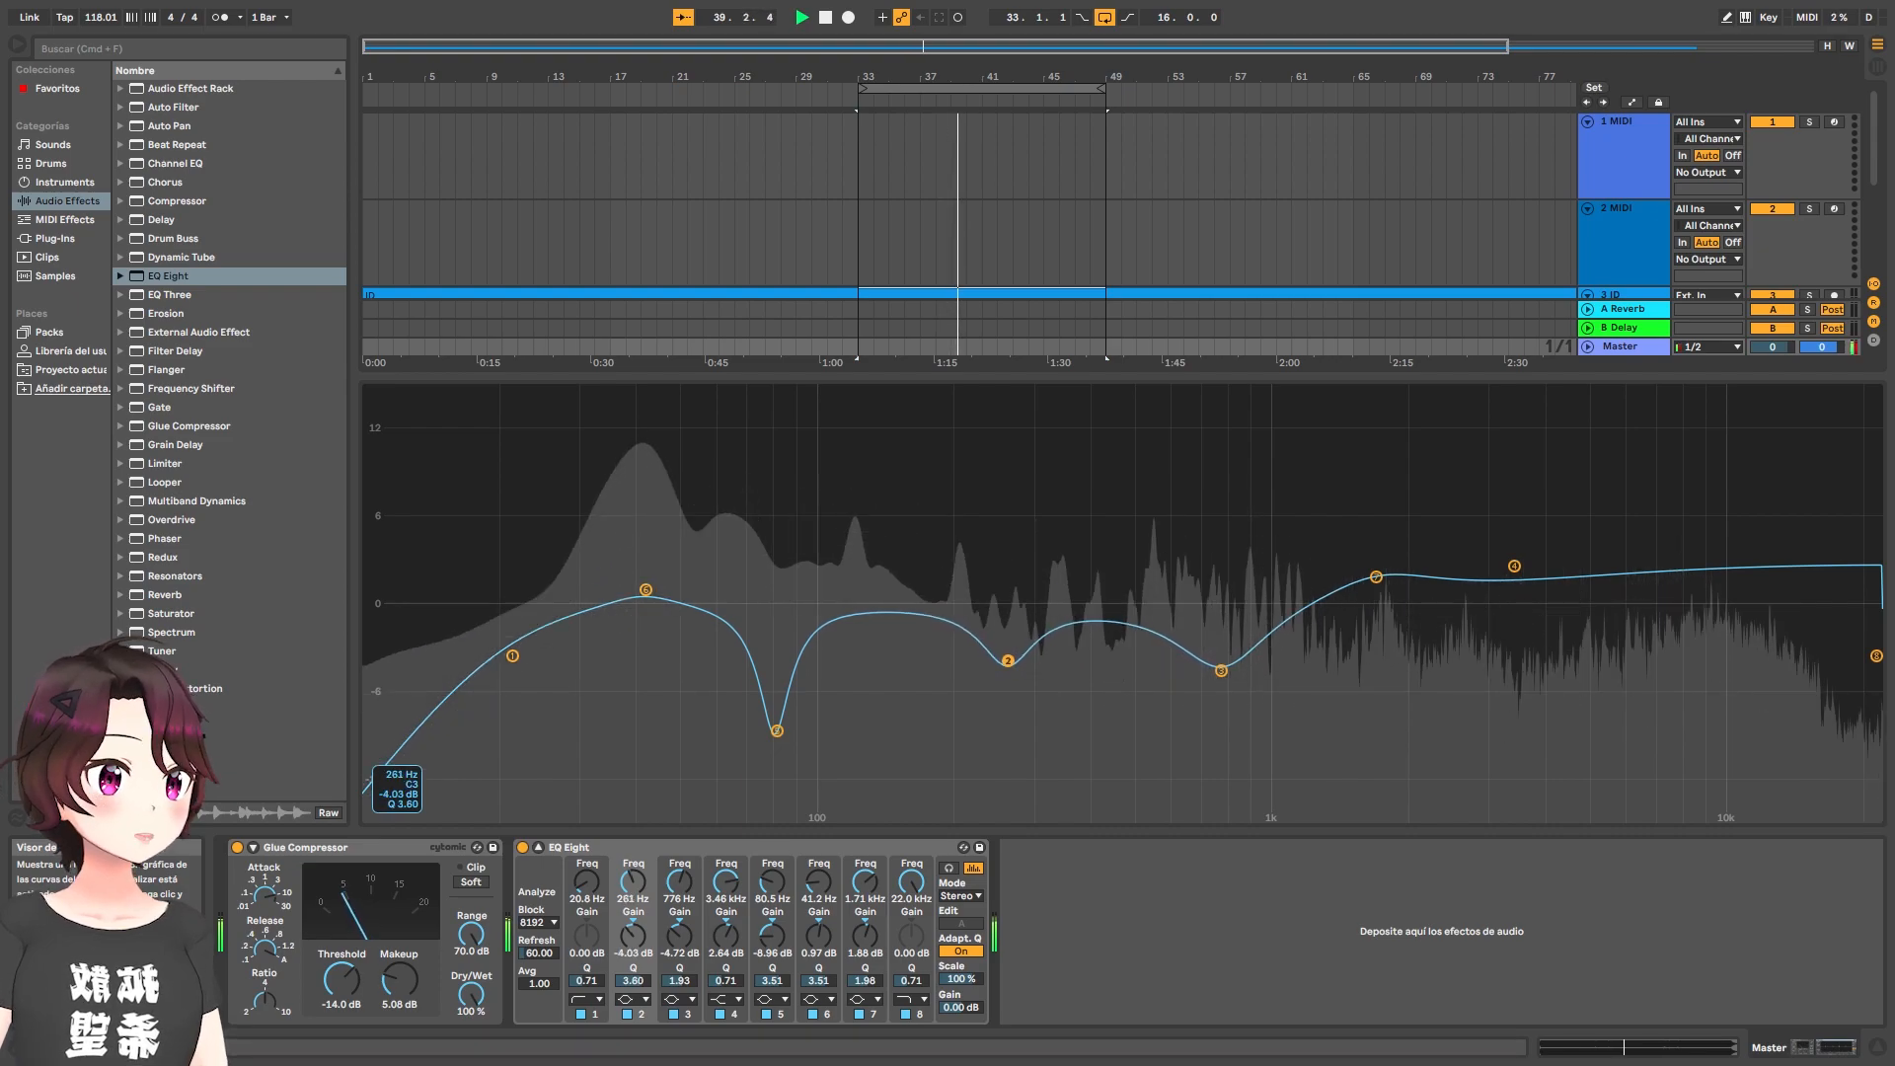
pyautogui.moveTo(1010, 666); pyautogui.dragTo(1009, 669)
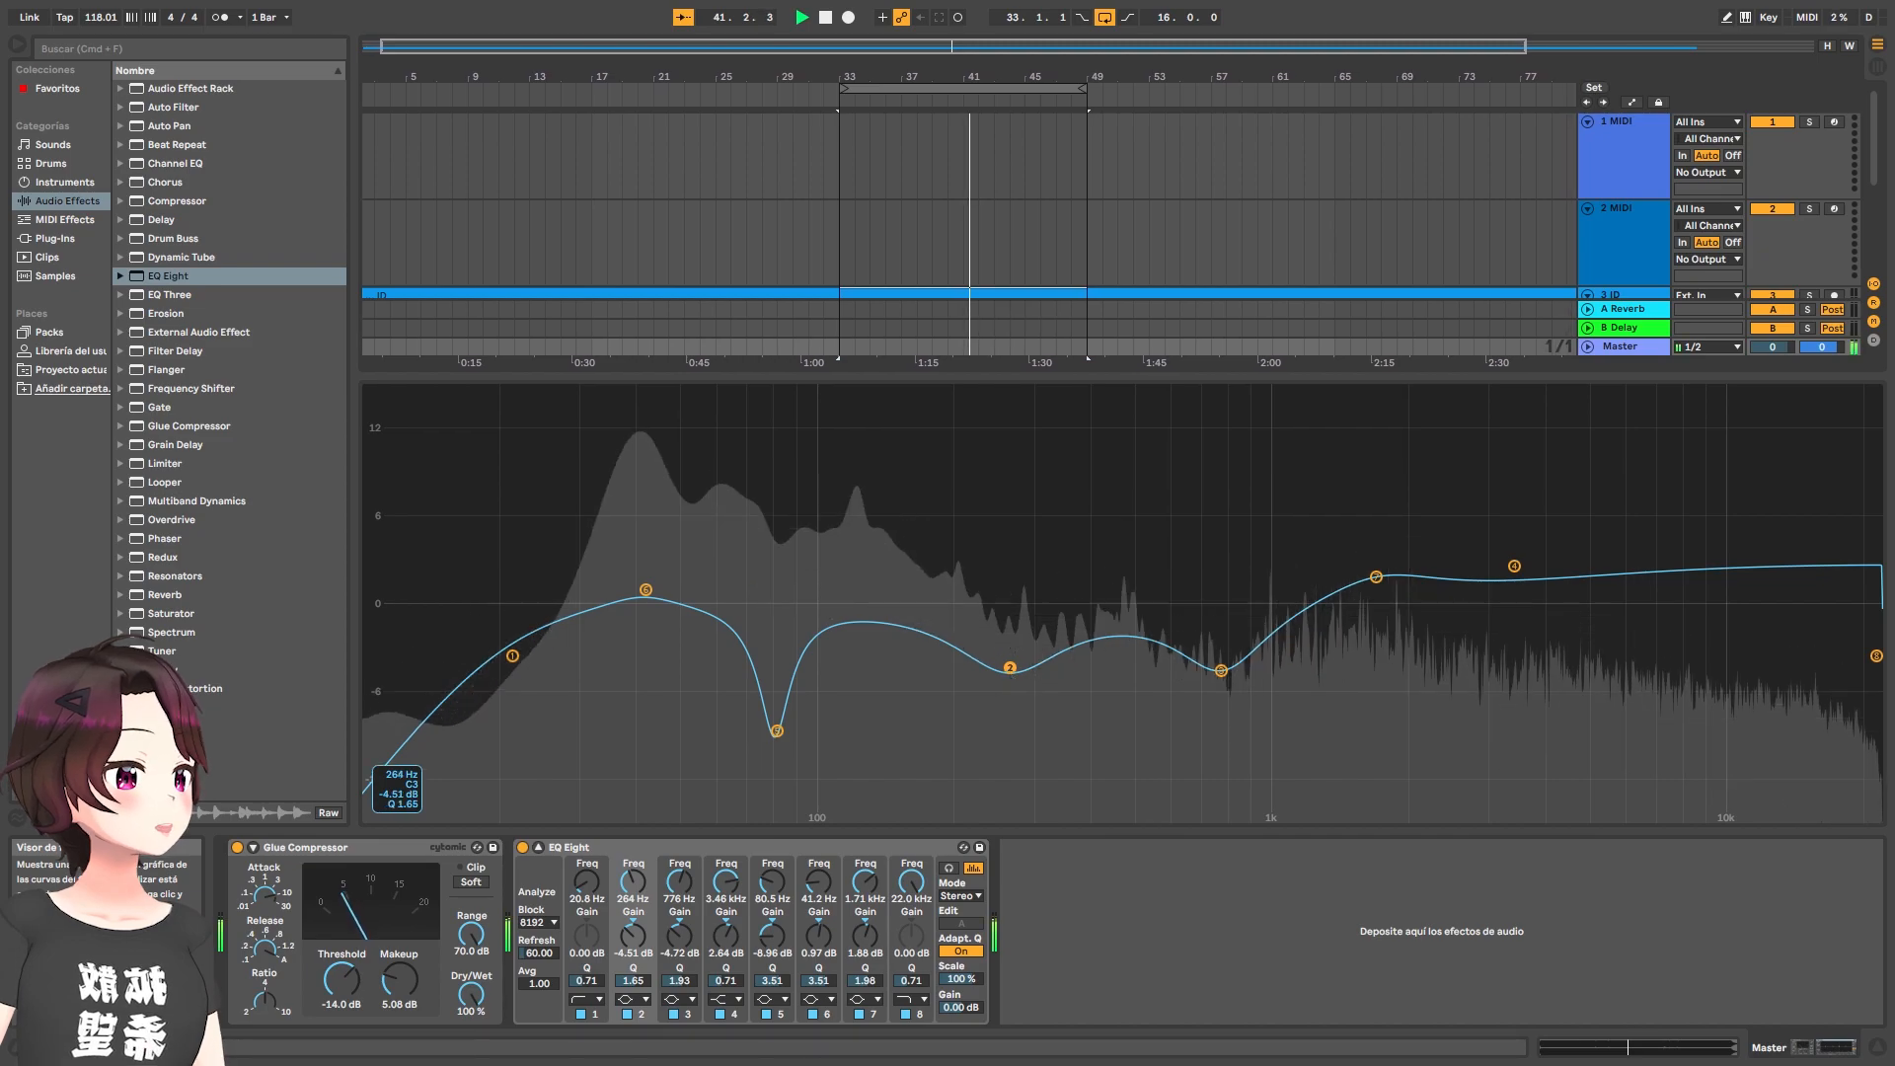
pyautogui.moveTo(1009, 668)
pyautogui.mouseDown()
pyautogui.moveTo(988, 590)
pyautogui.moveTo(986, 691)
pyautogui.moveTo(990, 675)
pyautogui.mouseUp()
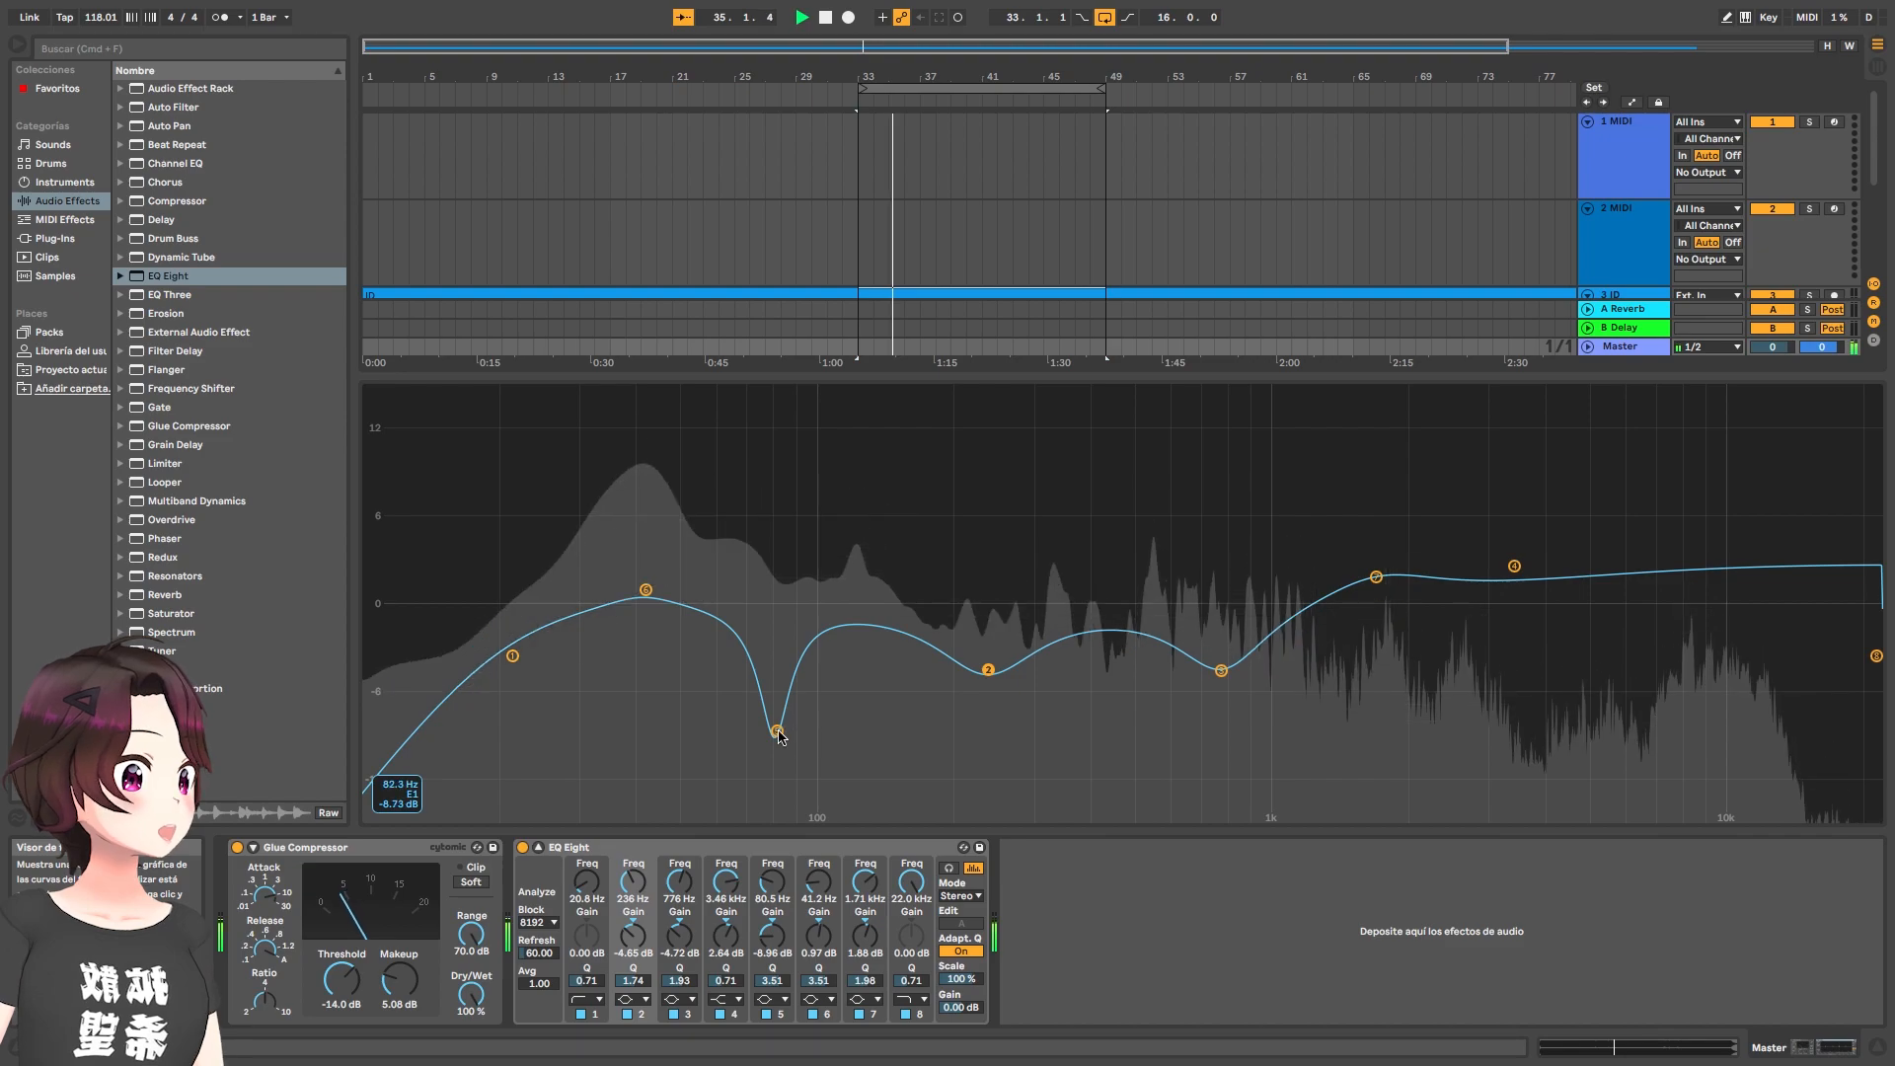
# Reduce the band 5 cut to about -5.3 dB at 78.9 Hz and move band 3 to about -4.8 dB at 720 Hz
pyautogui.moveTo(779, 735); pyautogui.dragTo(772, 706)
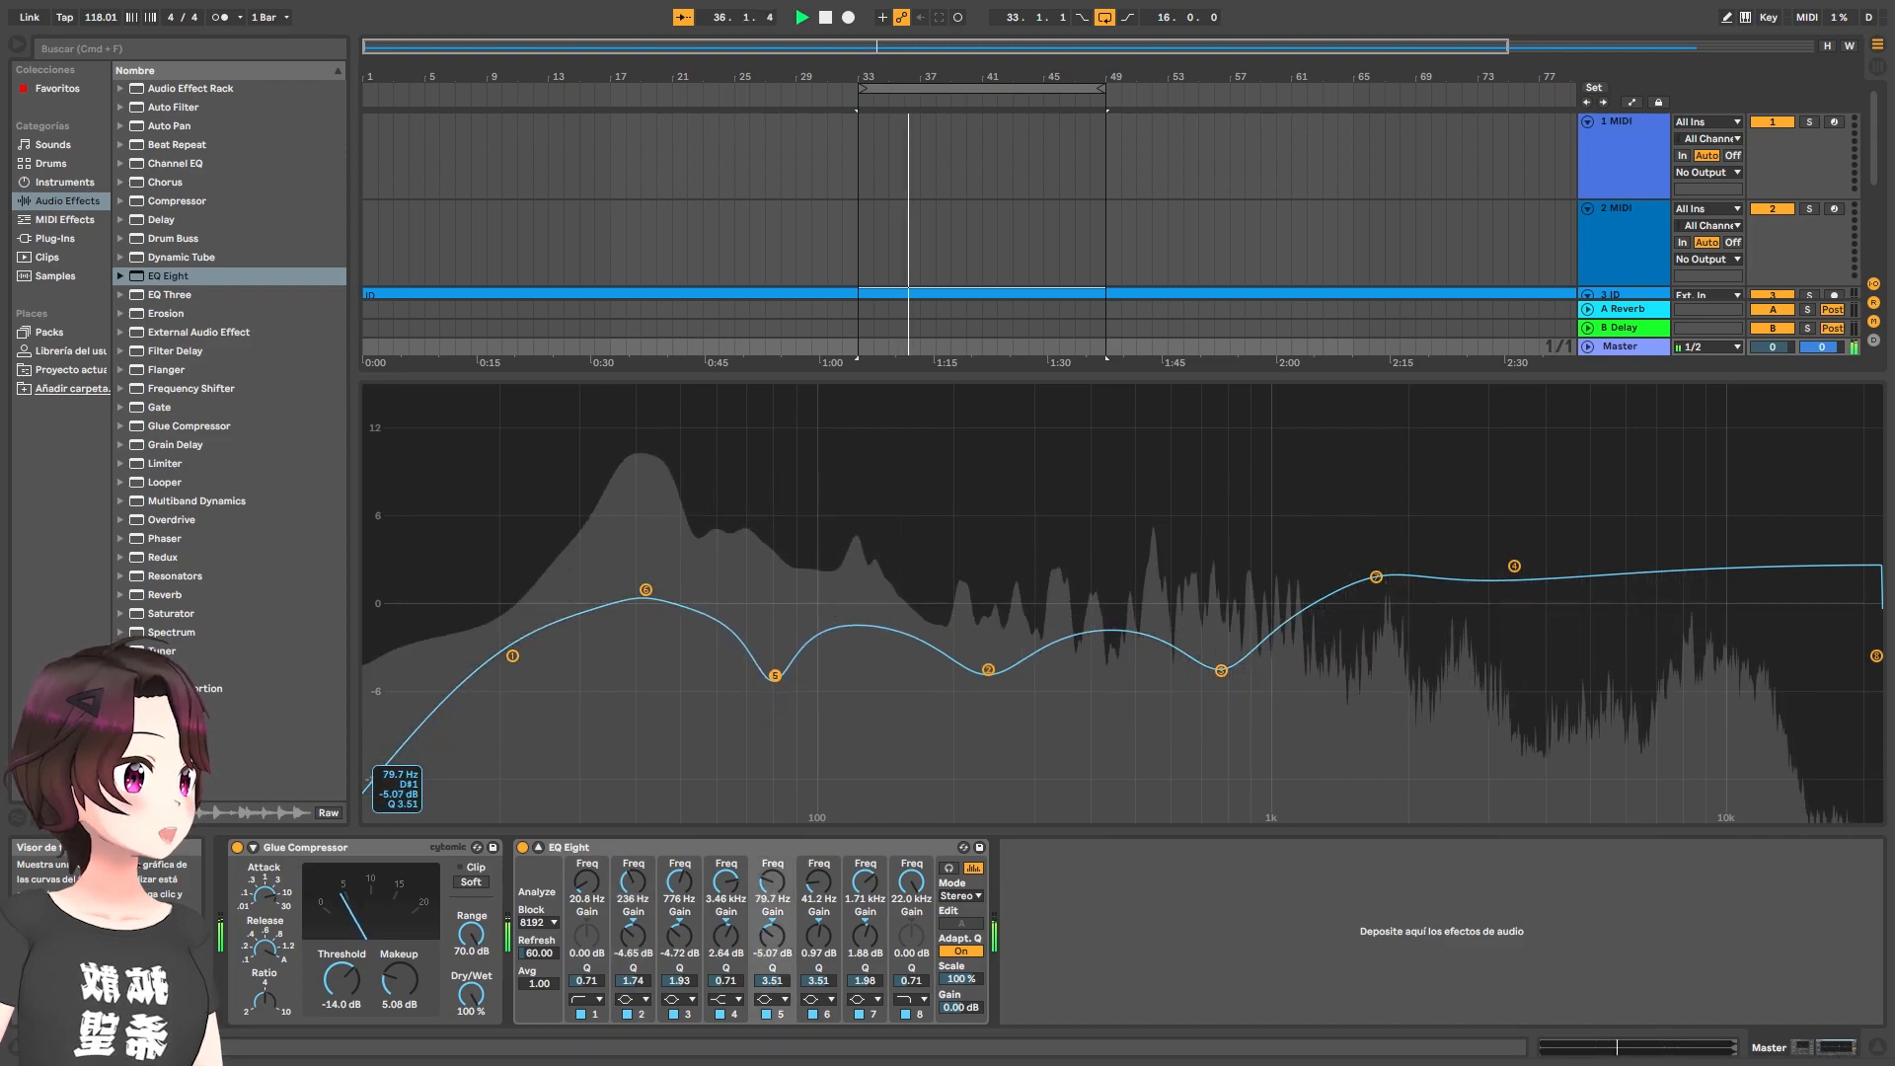
pyautogui.moveTo(775, 675); pyautogui.dragTo(774, 675)
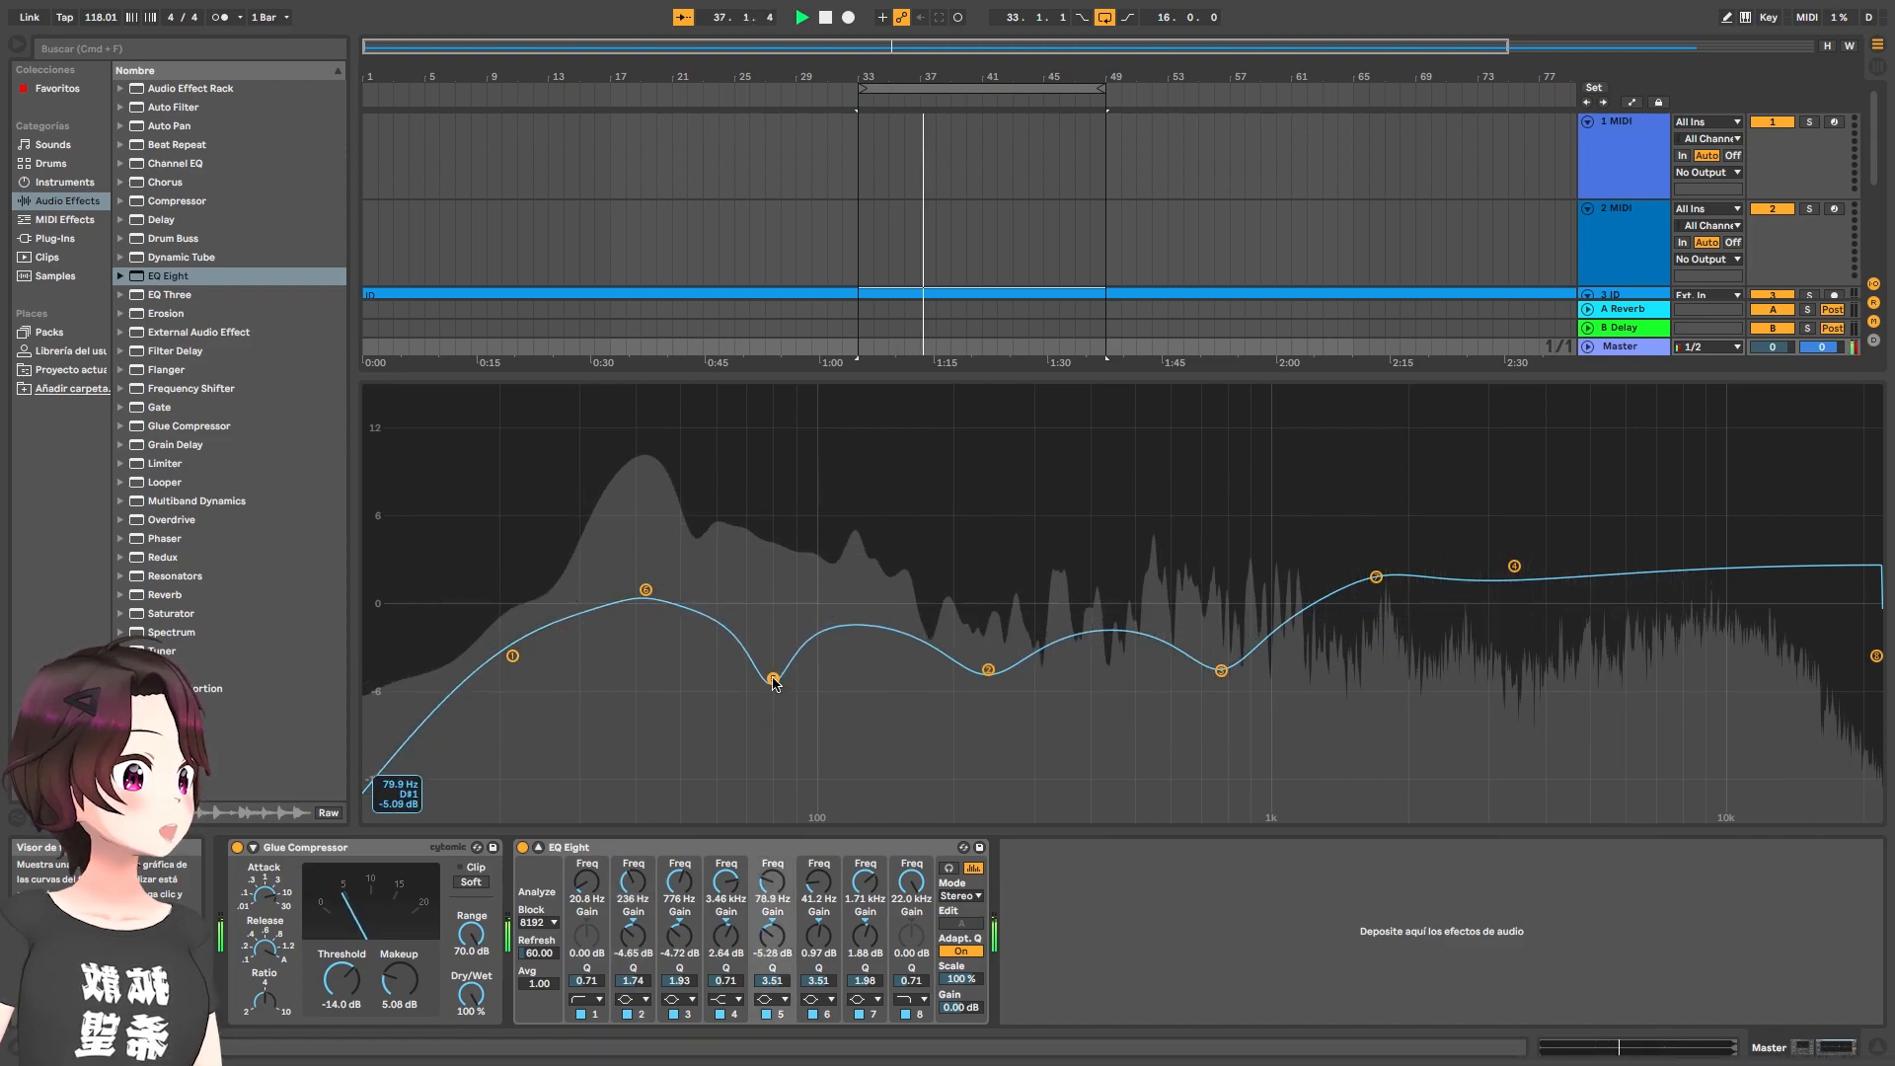
pyautogui.click(1221, 670)
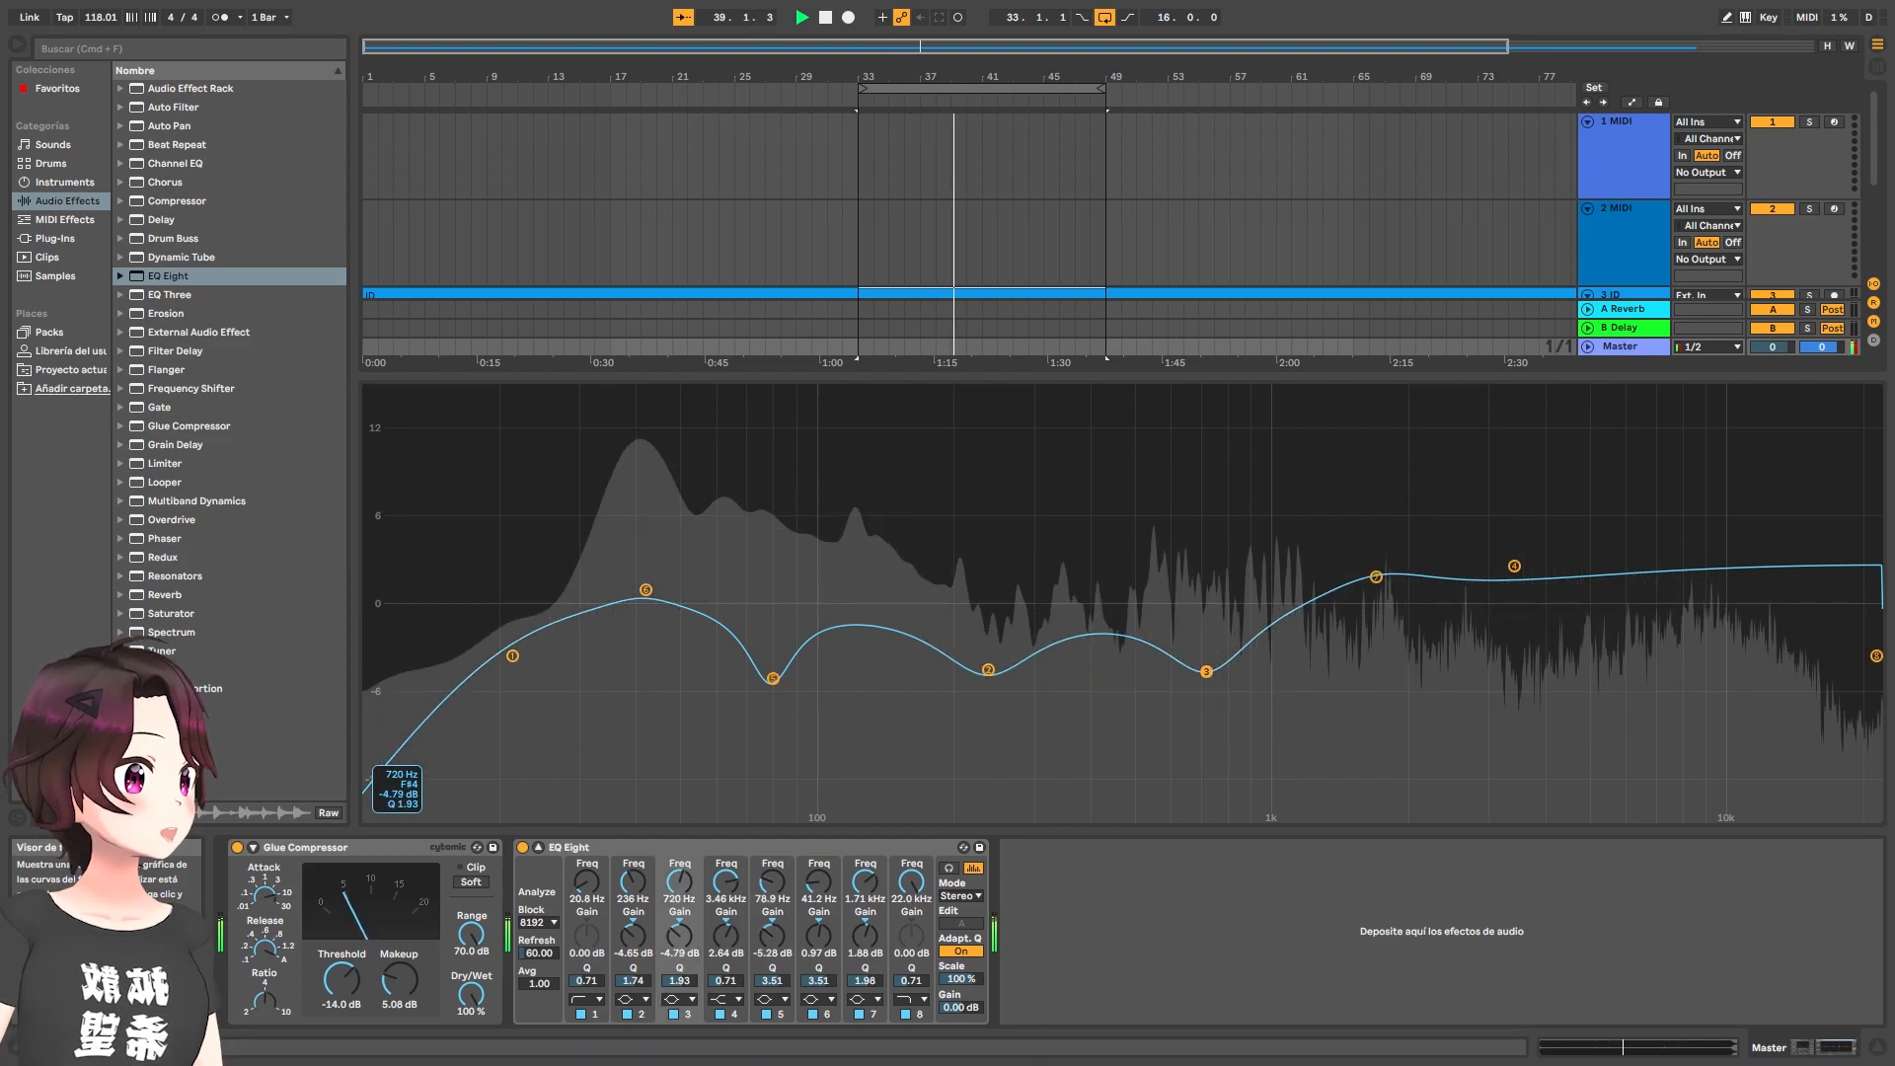
# Bypass and re-enable EQ Eight repeatedly during playback to compare the equalized and unprocessed sound
pyautogui.click(522, 847)
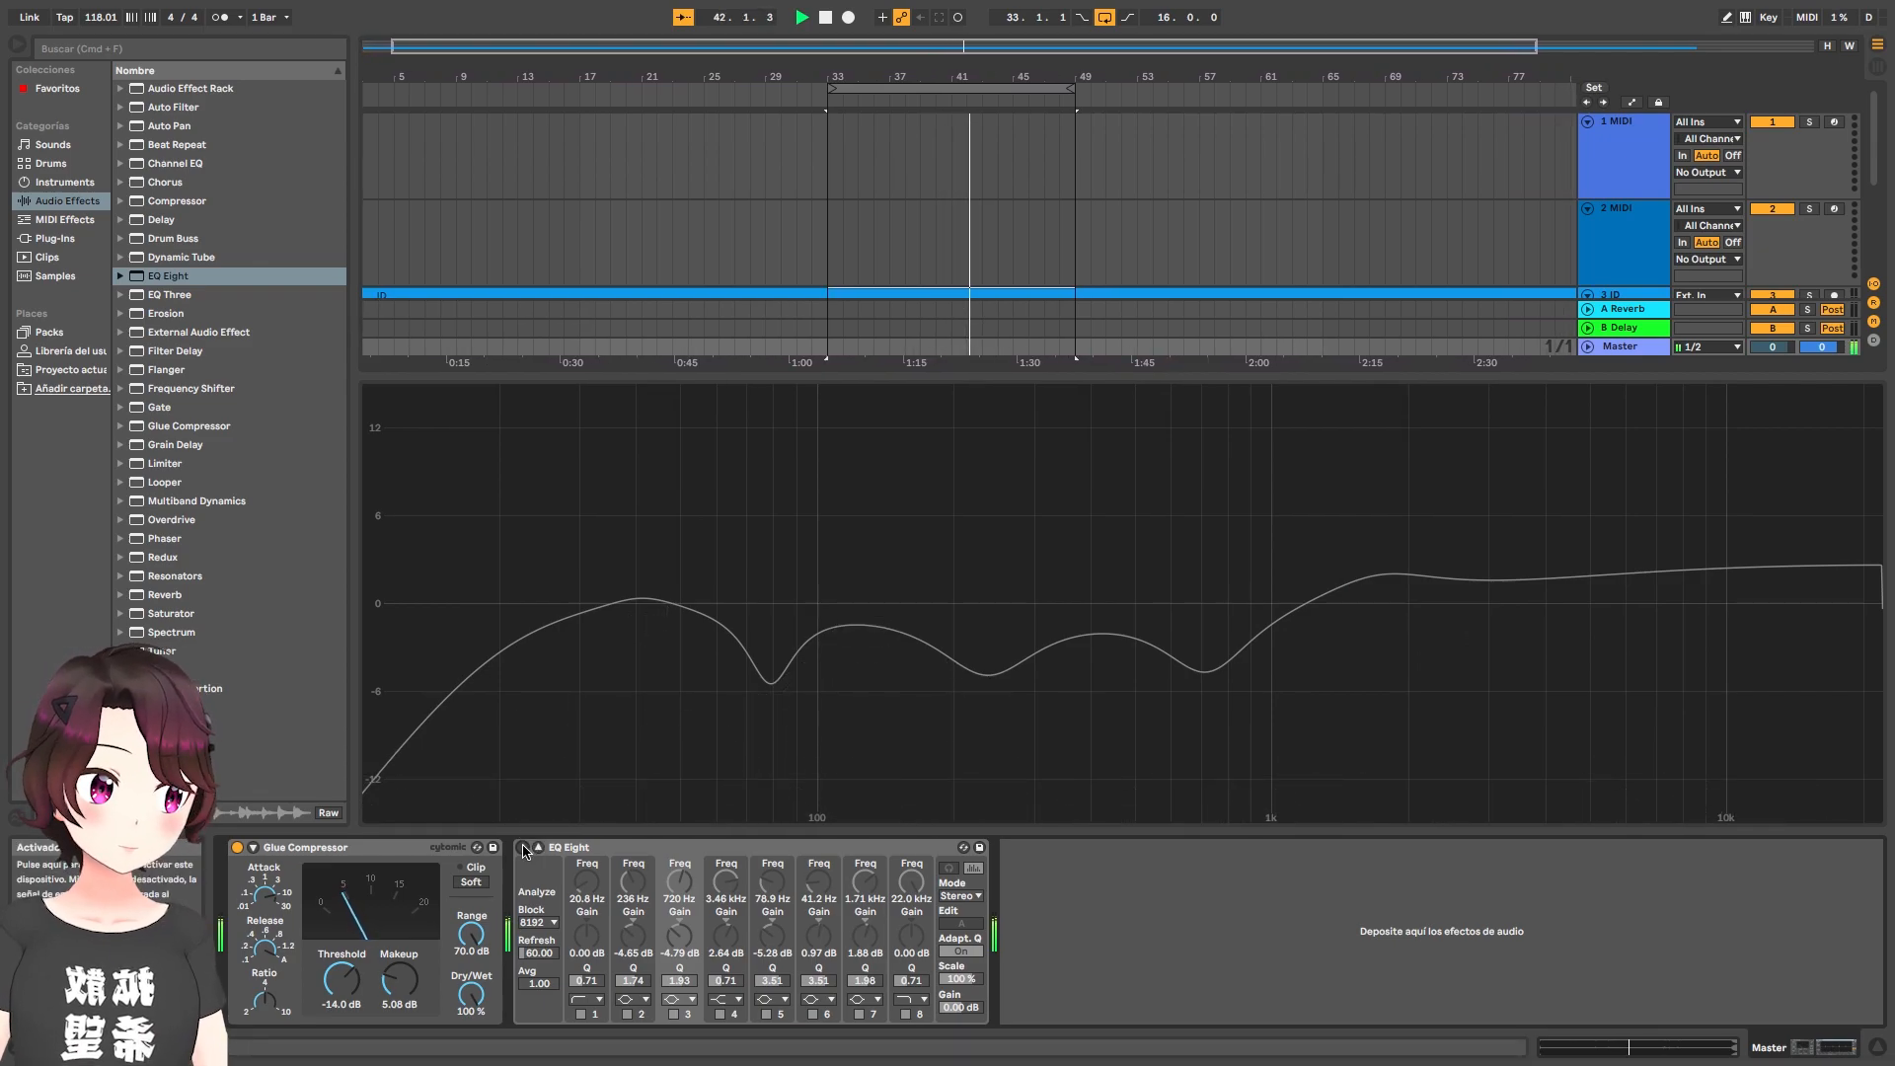
pyautogui.click(523, 848)
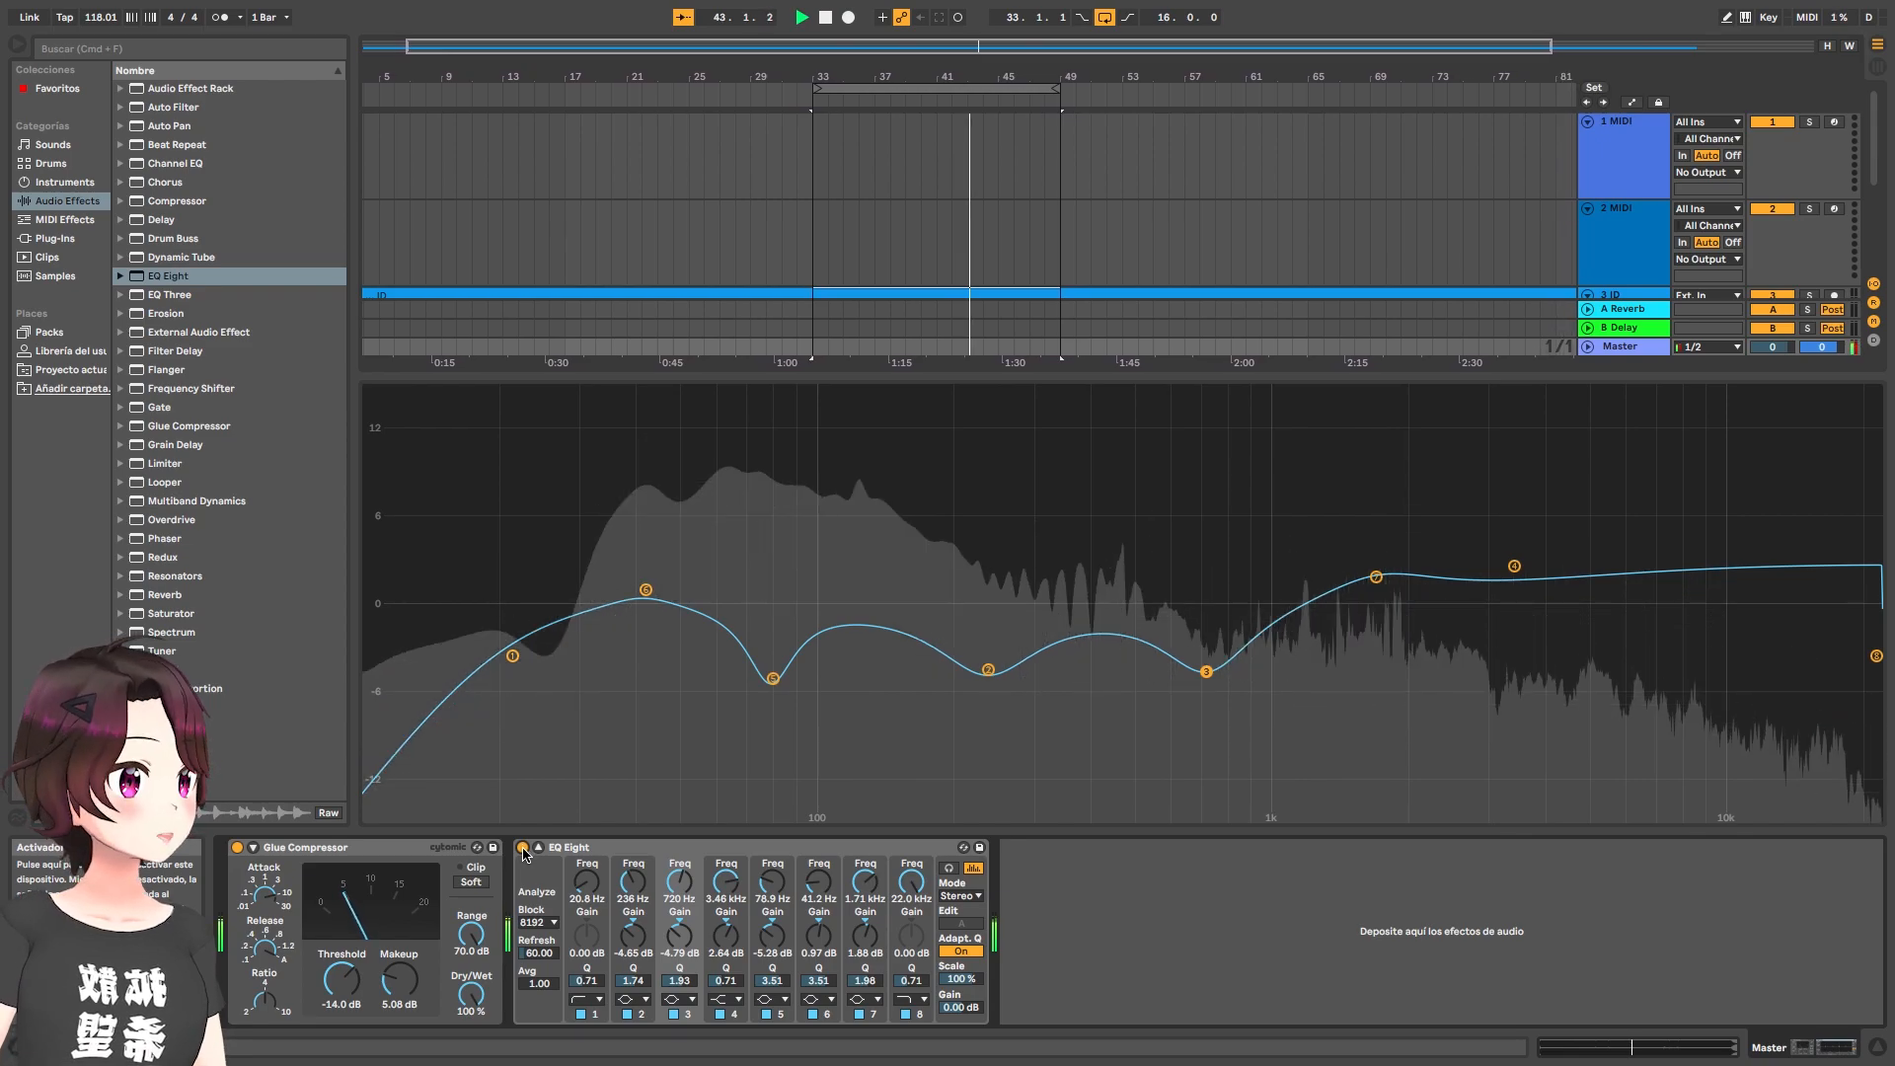
pyautogui.click(523, 847)
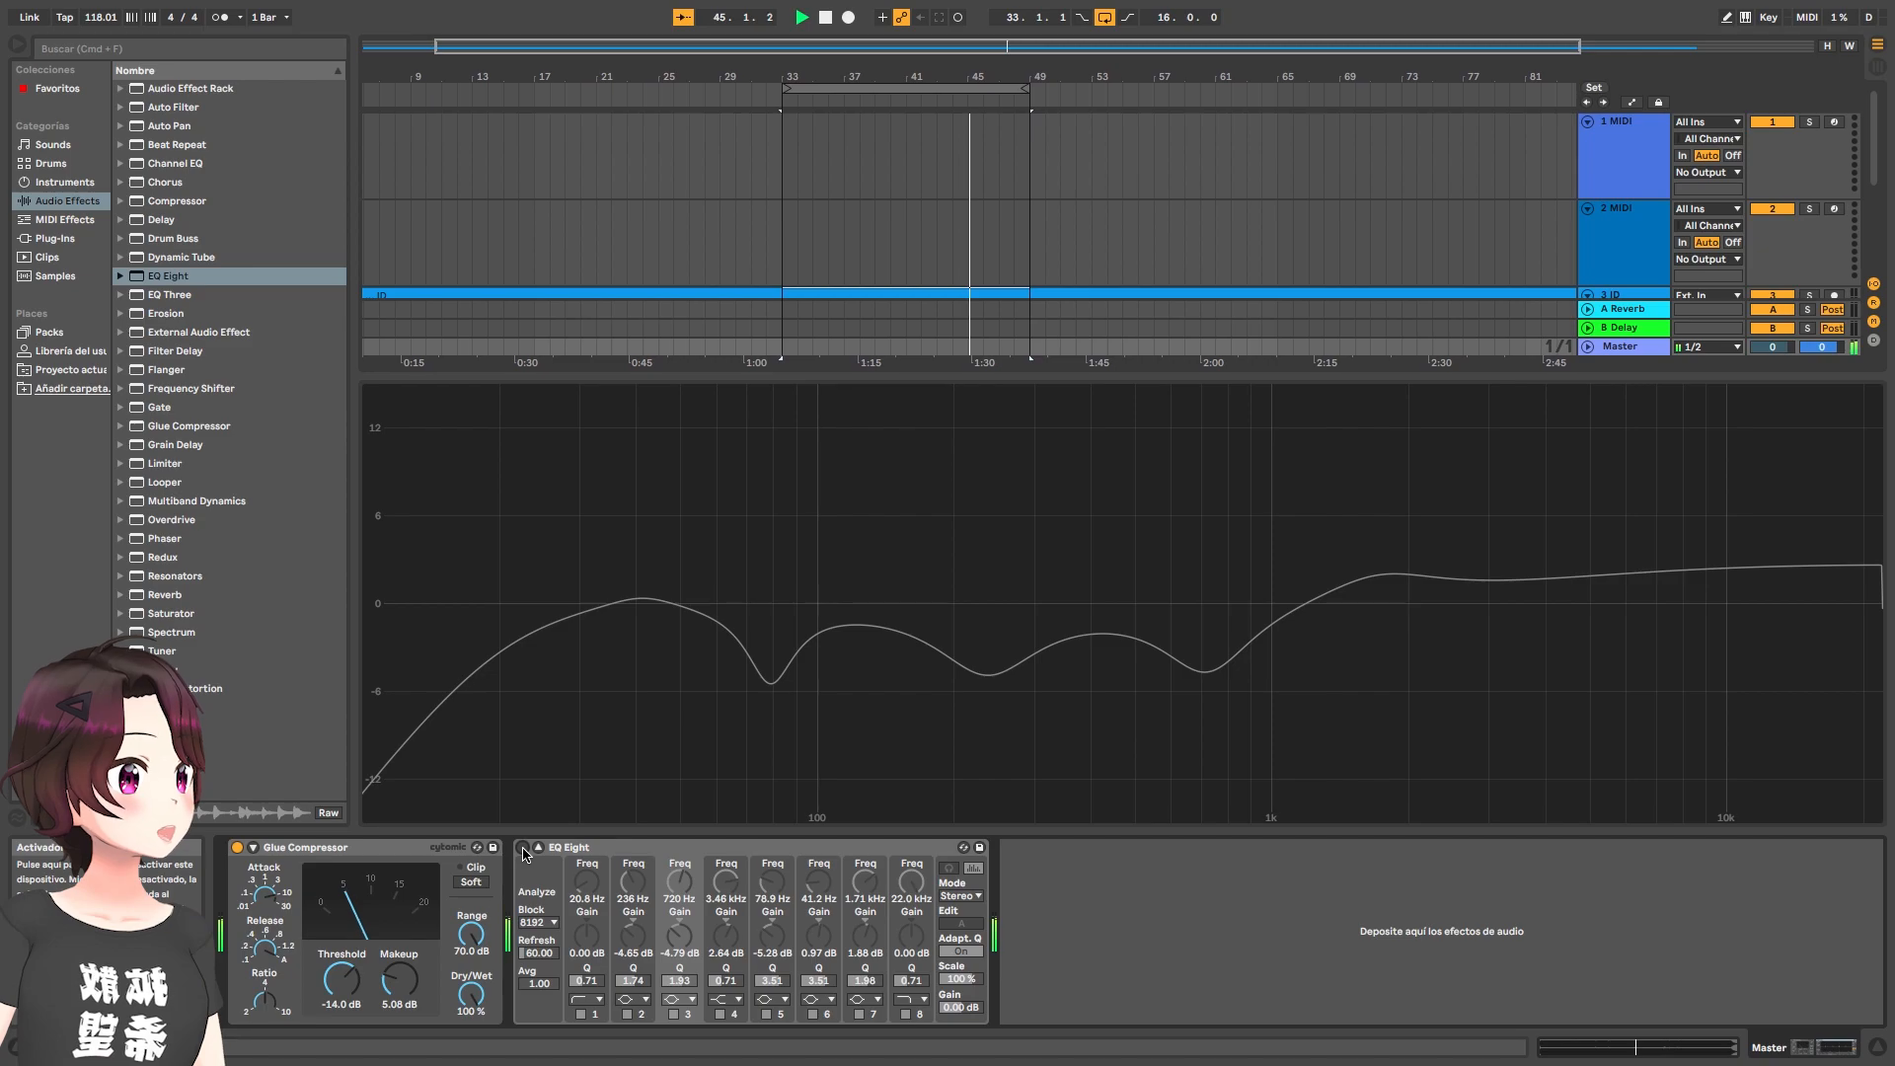
pyautogui.click(523, 849)
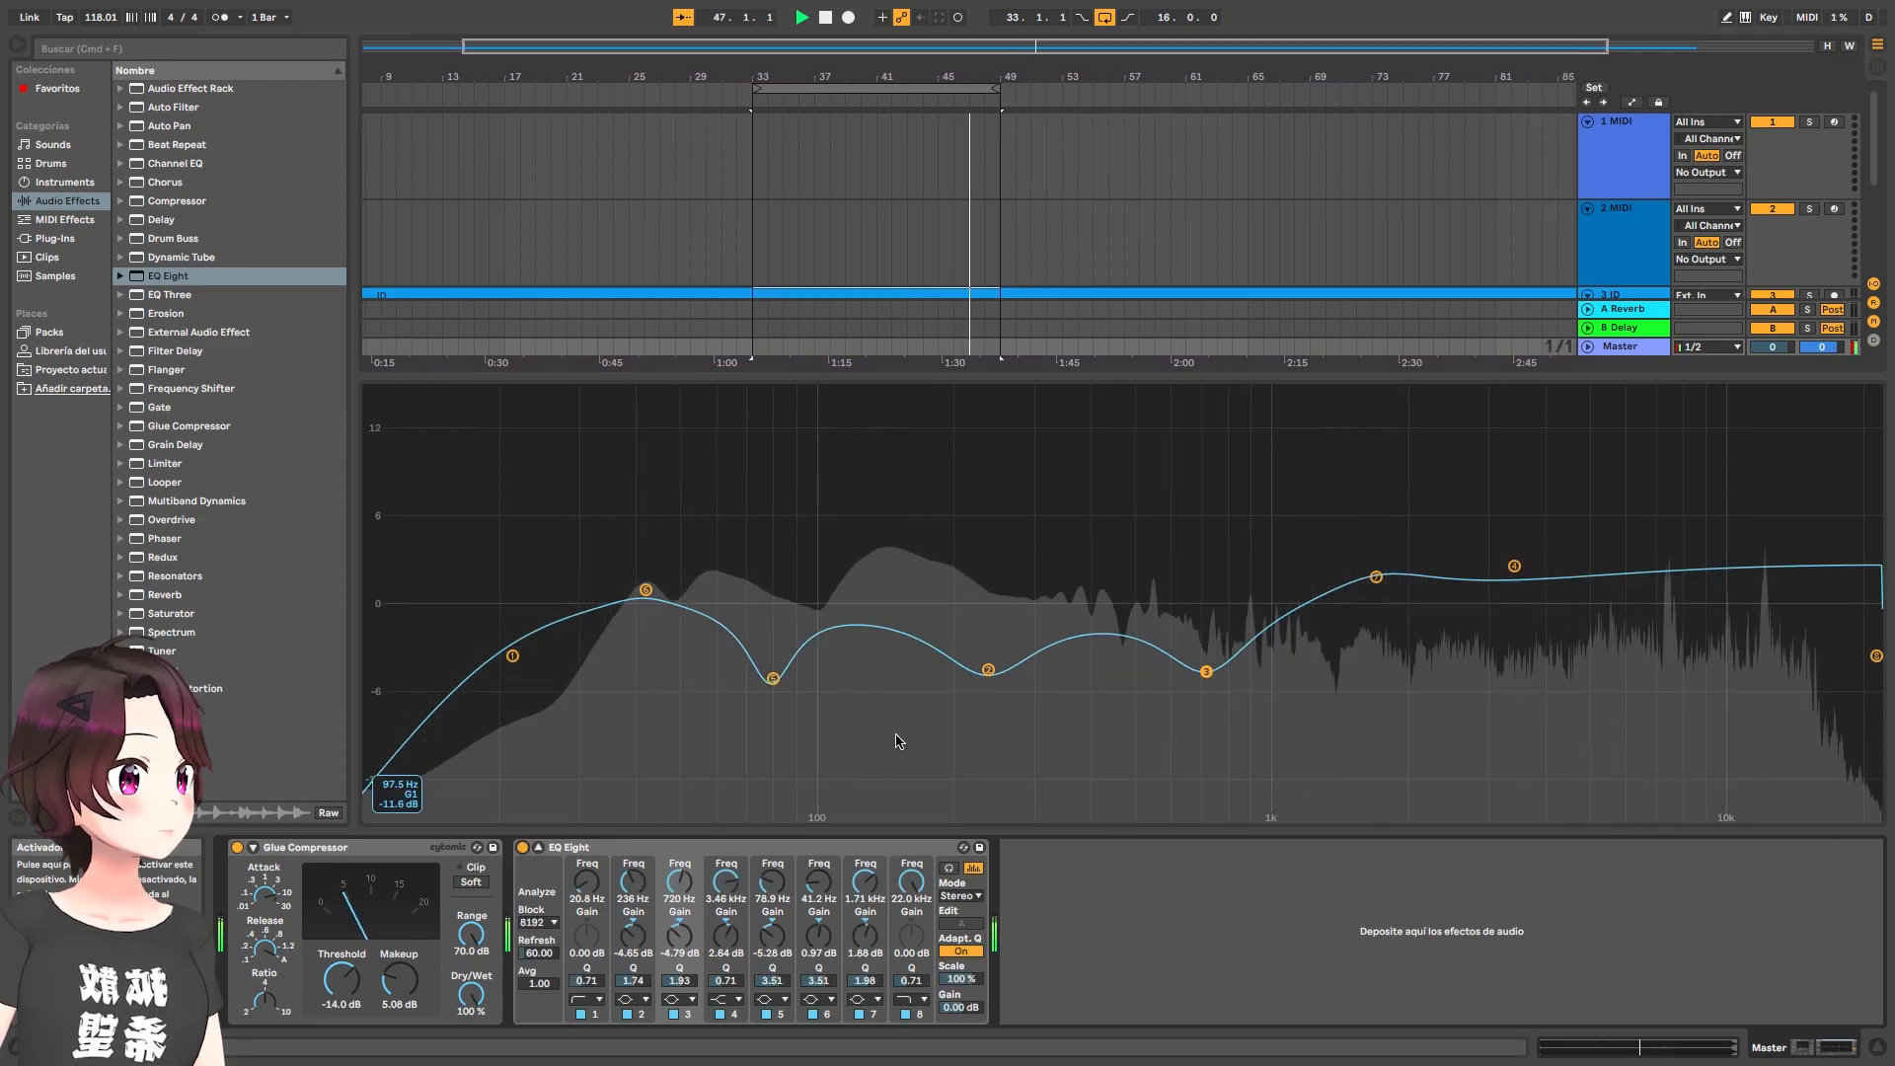
# Retune EQ Eight with band 2 at about -5.4 dB and 216 Hz, band 4 at 1.11 dB, and band 7 at 1.94 dB and 1.69 kHz
pyautogui.moveTo(994, 677); pyautogui.dragTo(974, 535)
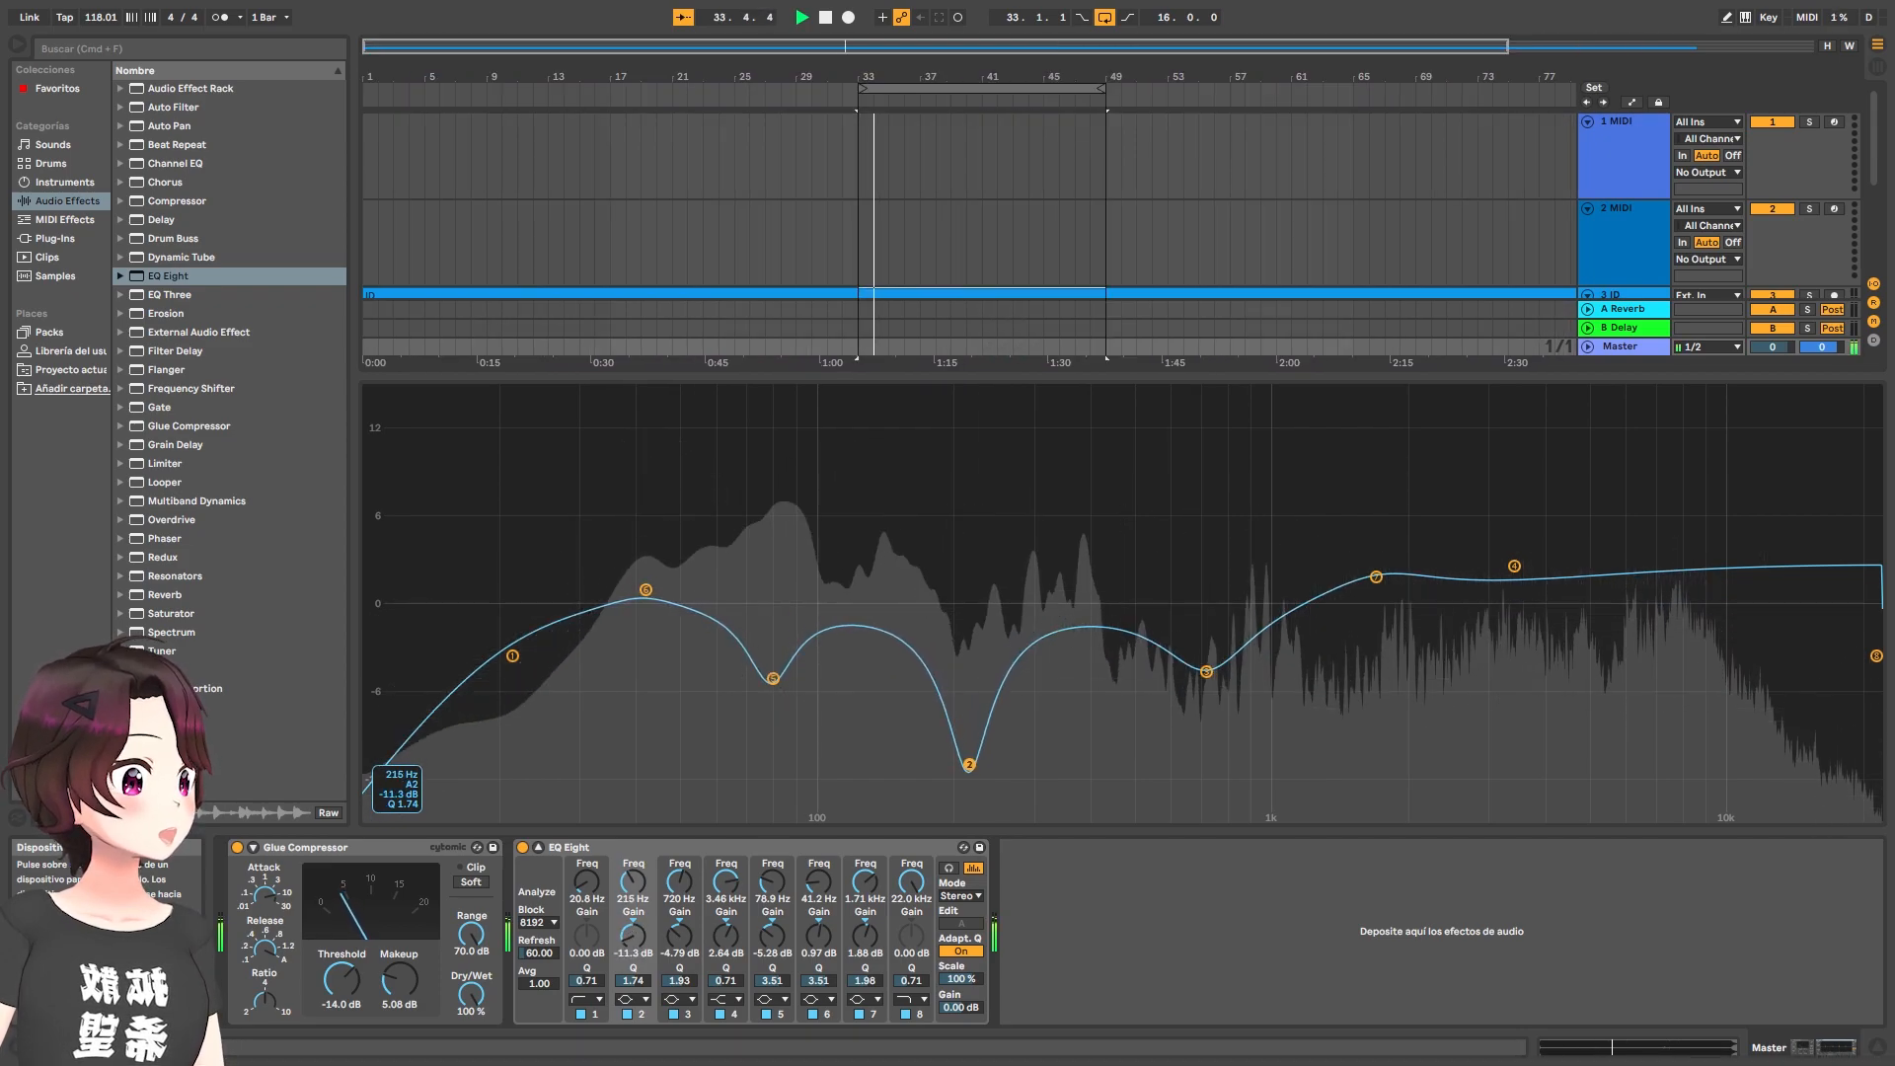
pyautogui.moveTo(966, 665)
pyautogui.mouseDown()
pyautogui.moveTo(964, 569)
pyautogui.moveTo(970, 630)
pyautogui.mouseUp()
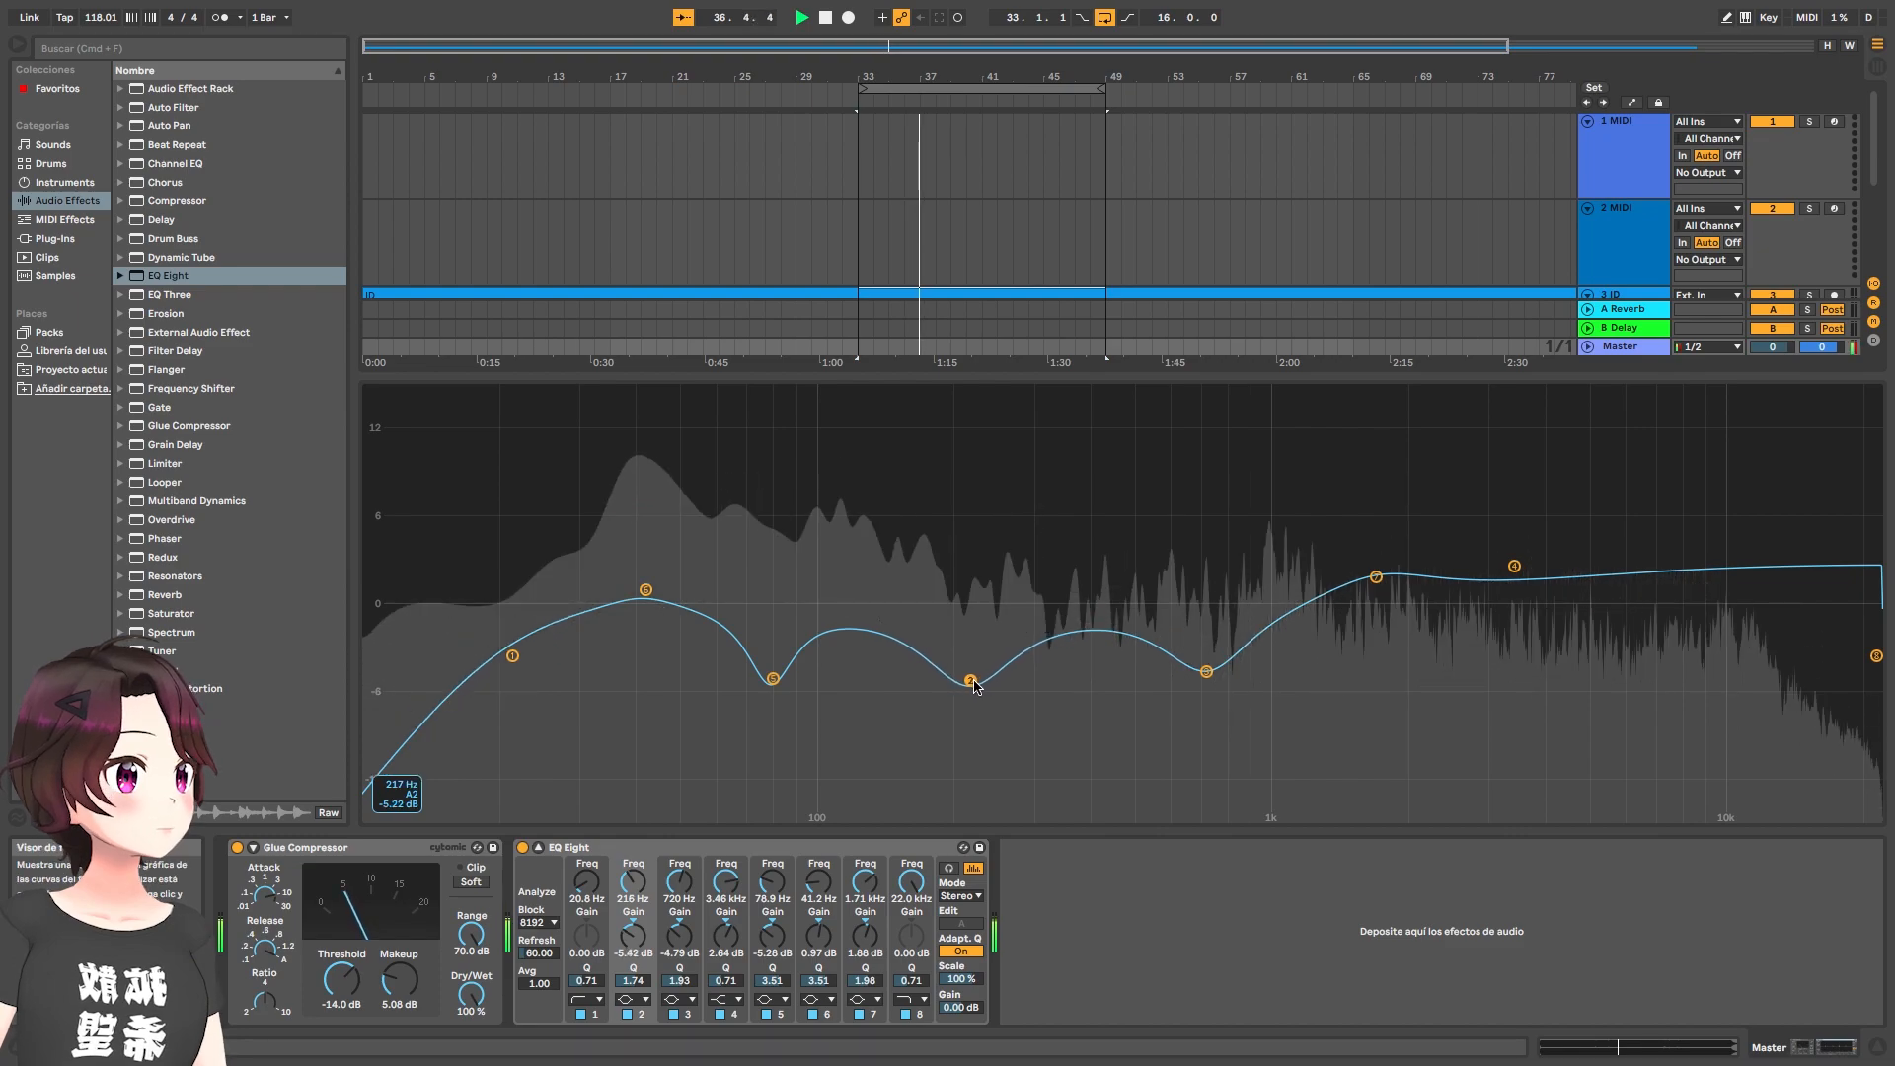
pyautogui.moveTo(1514, 565); pyautogui.dragTo(1514, 575)
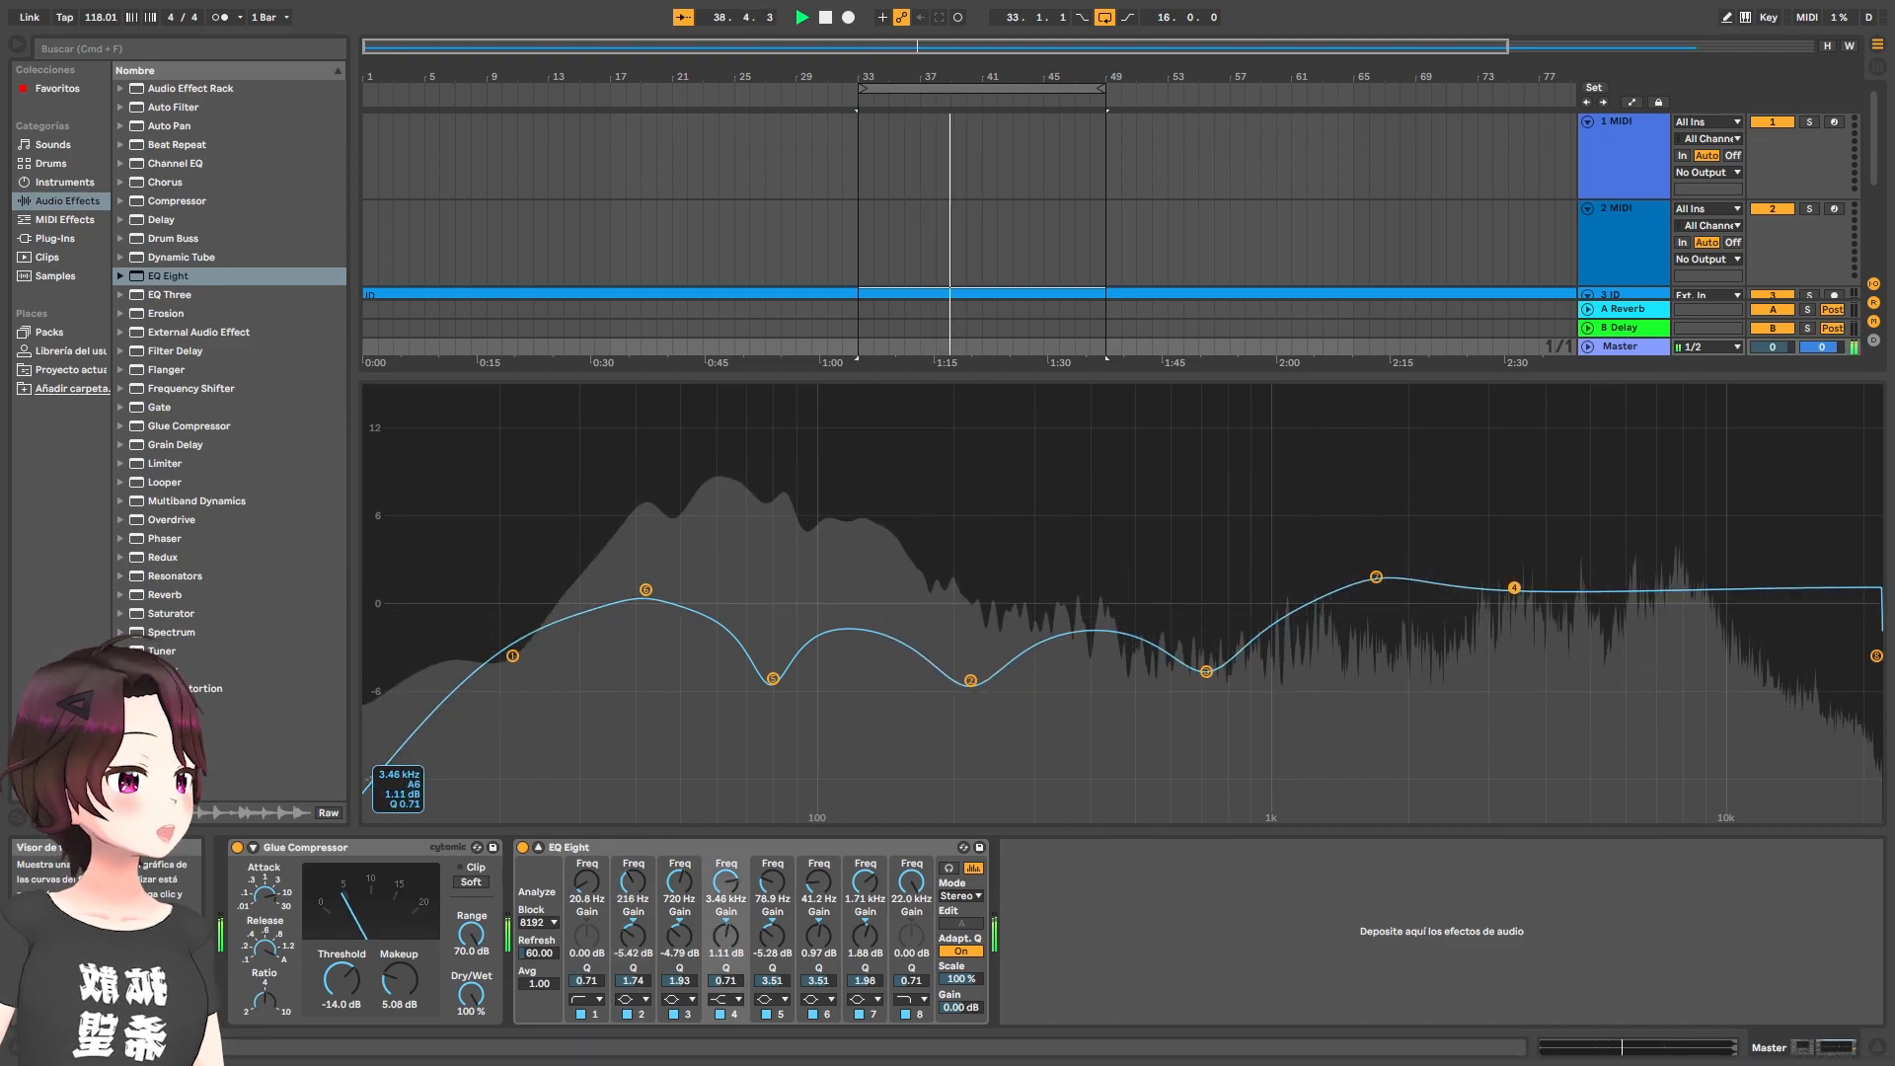
pyautogui.moveTo(1377, 577)
pyautogui.mouseDown()
pyautogui.moveTo(1376, 634)
pyautogui.moveTo(1373, 575)
pyautogui.mouseUp()
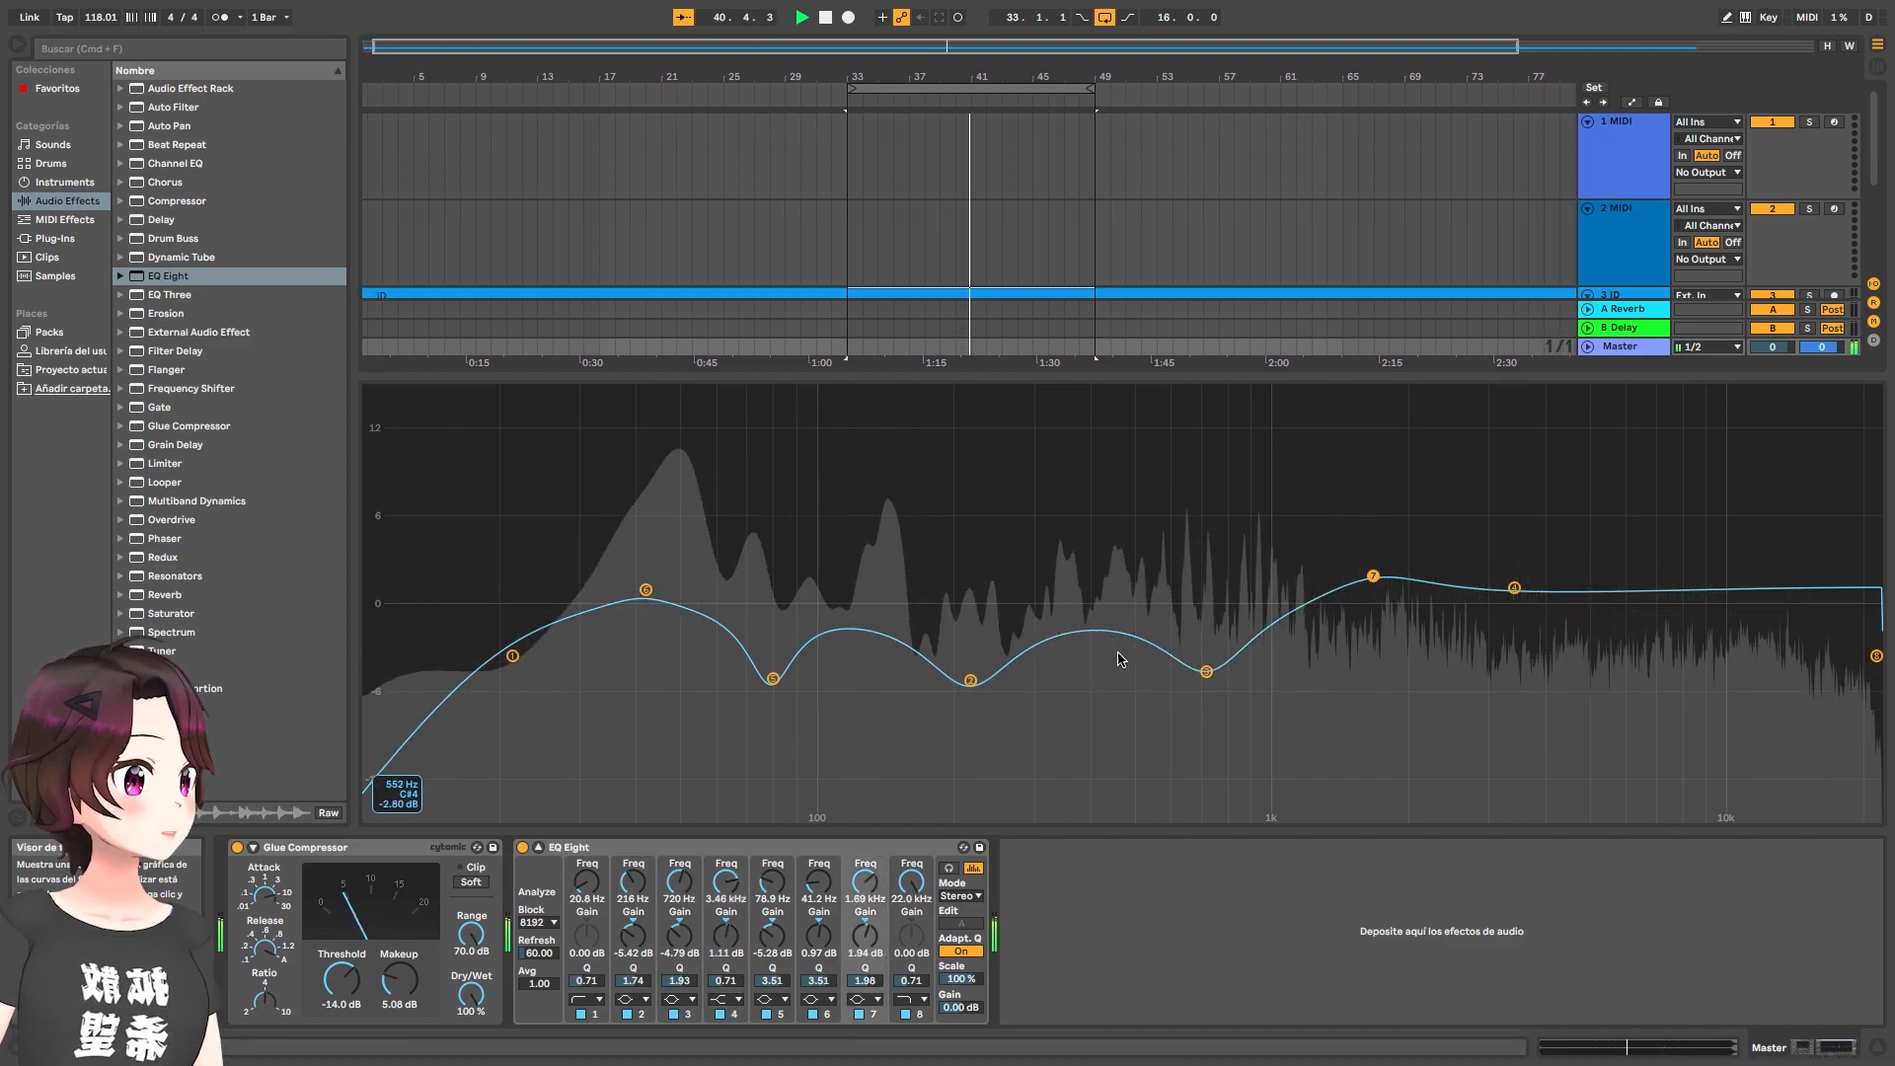
# Replay the loop from its start with EQ Eight bypassed, and re-enable it to compare the revised curve
pyautogui.click(522, 848)
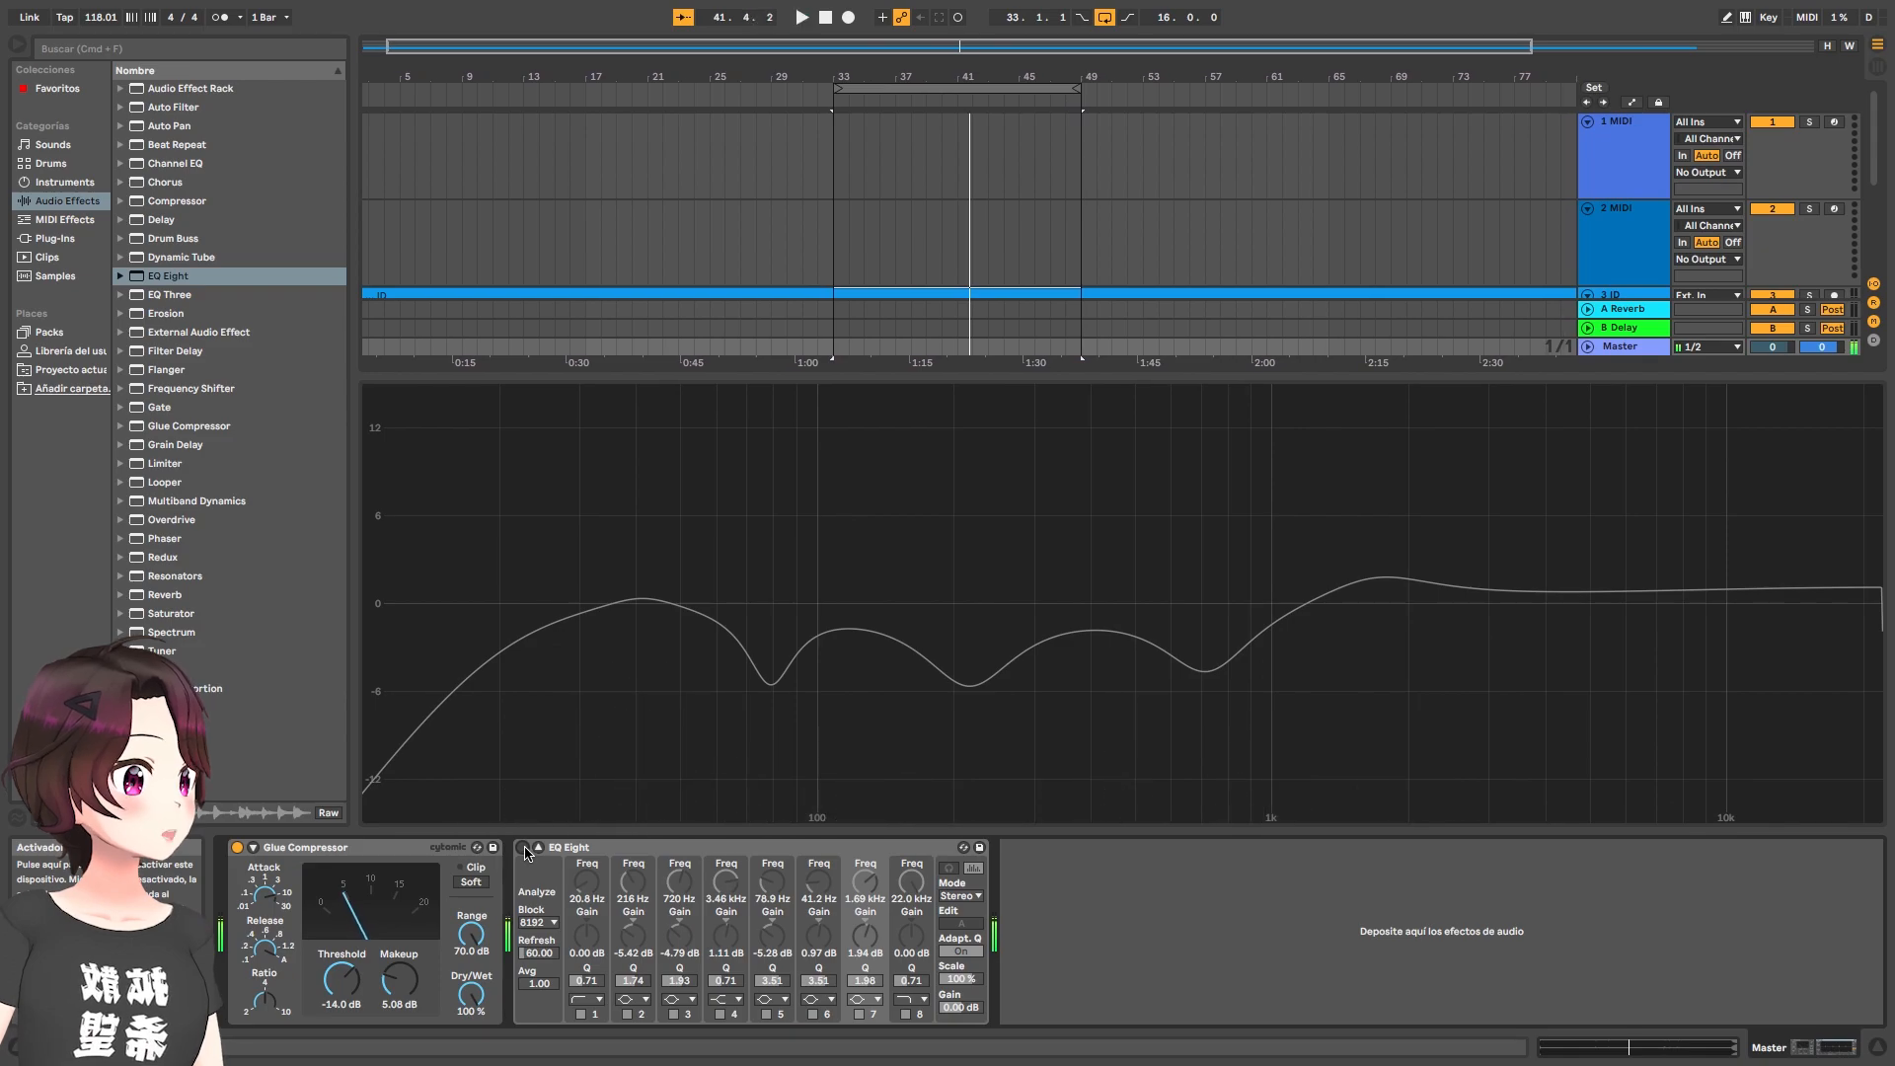
pyautogui.press('space')
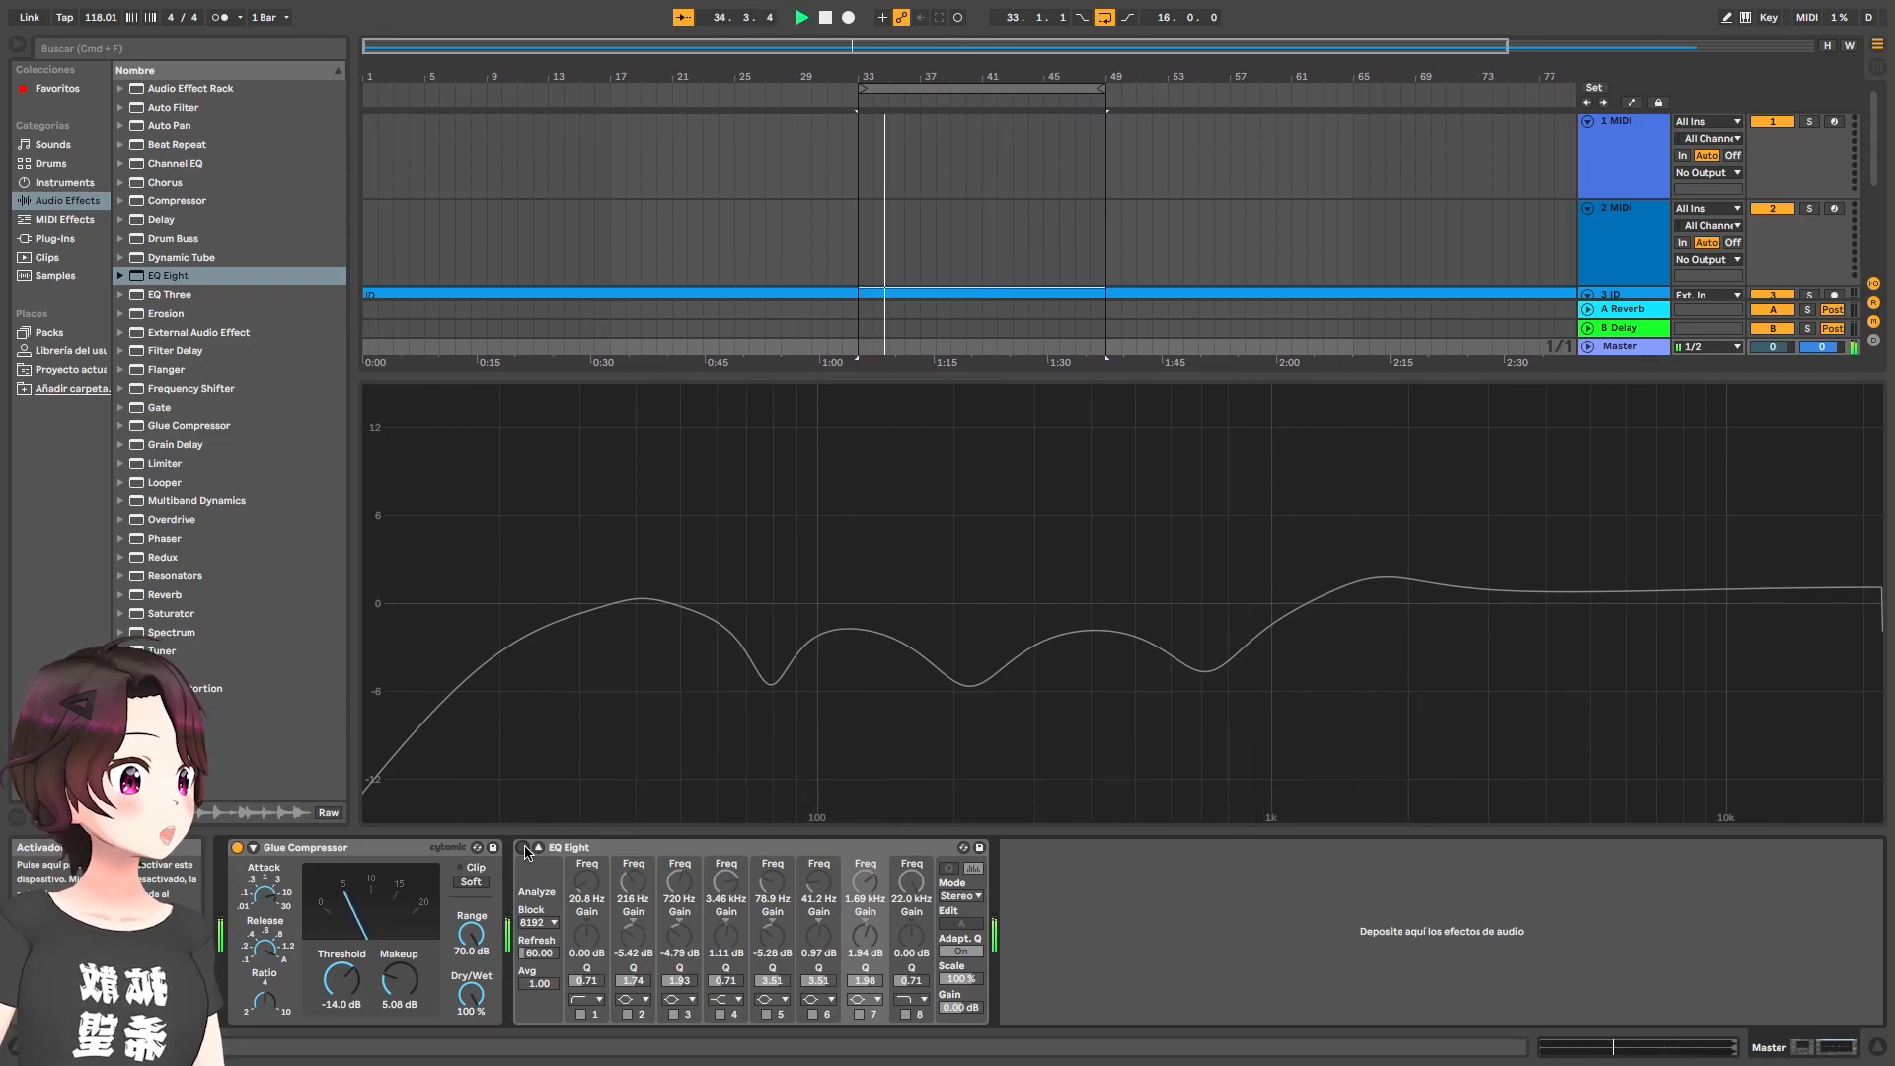
pyautogui.click(523, 848)
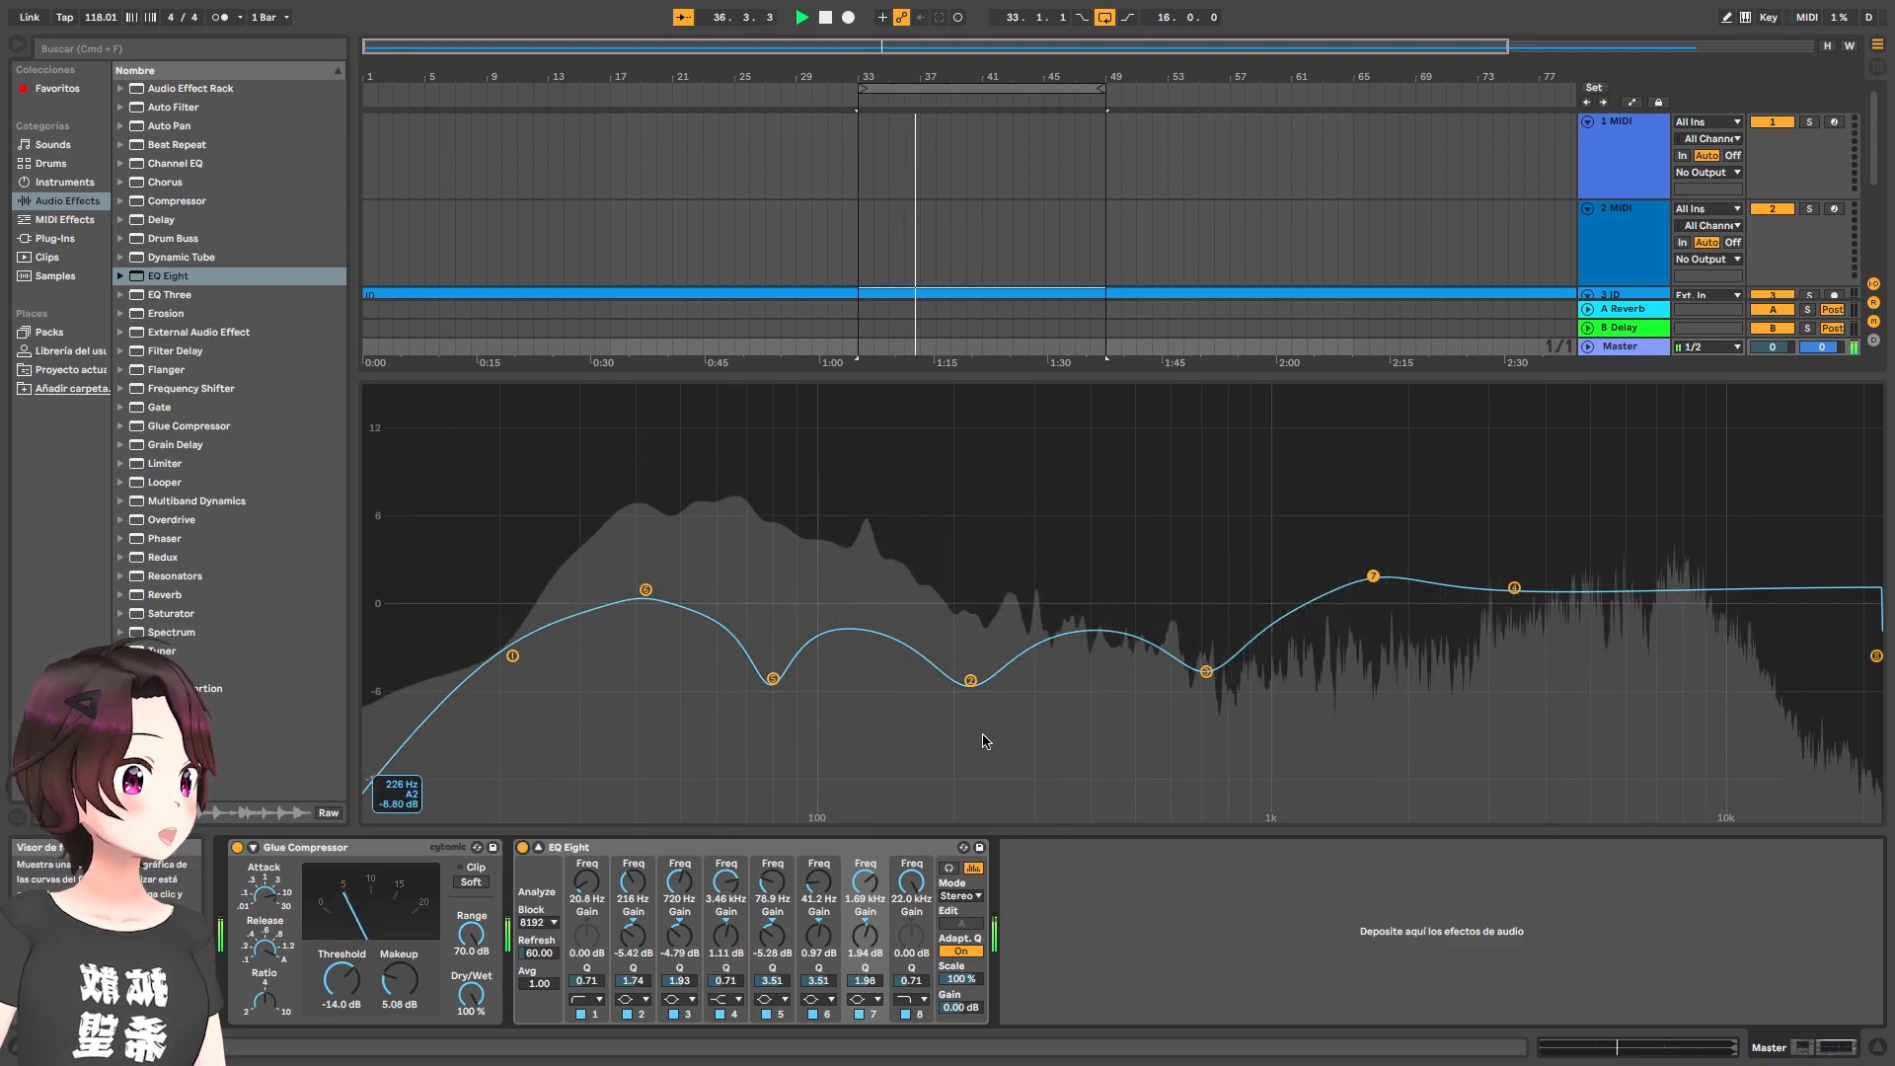
# Stop playback, add a second EQ Eight after the first on the Master, and expand its display
pyautogui.doubleClick(1077, 588)
pyautogui.press('space')
pyautogui.moveTo(168, 276); pyautogui.dragTo(1048, 916)
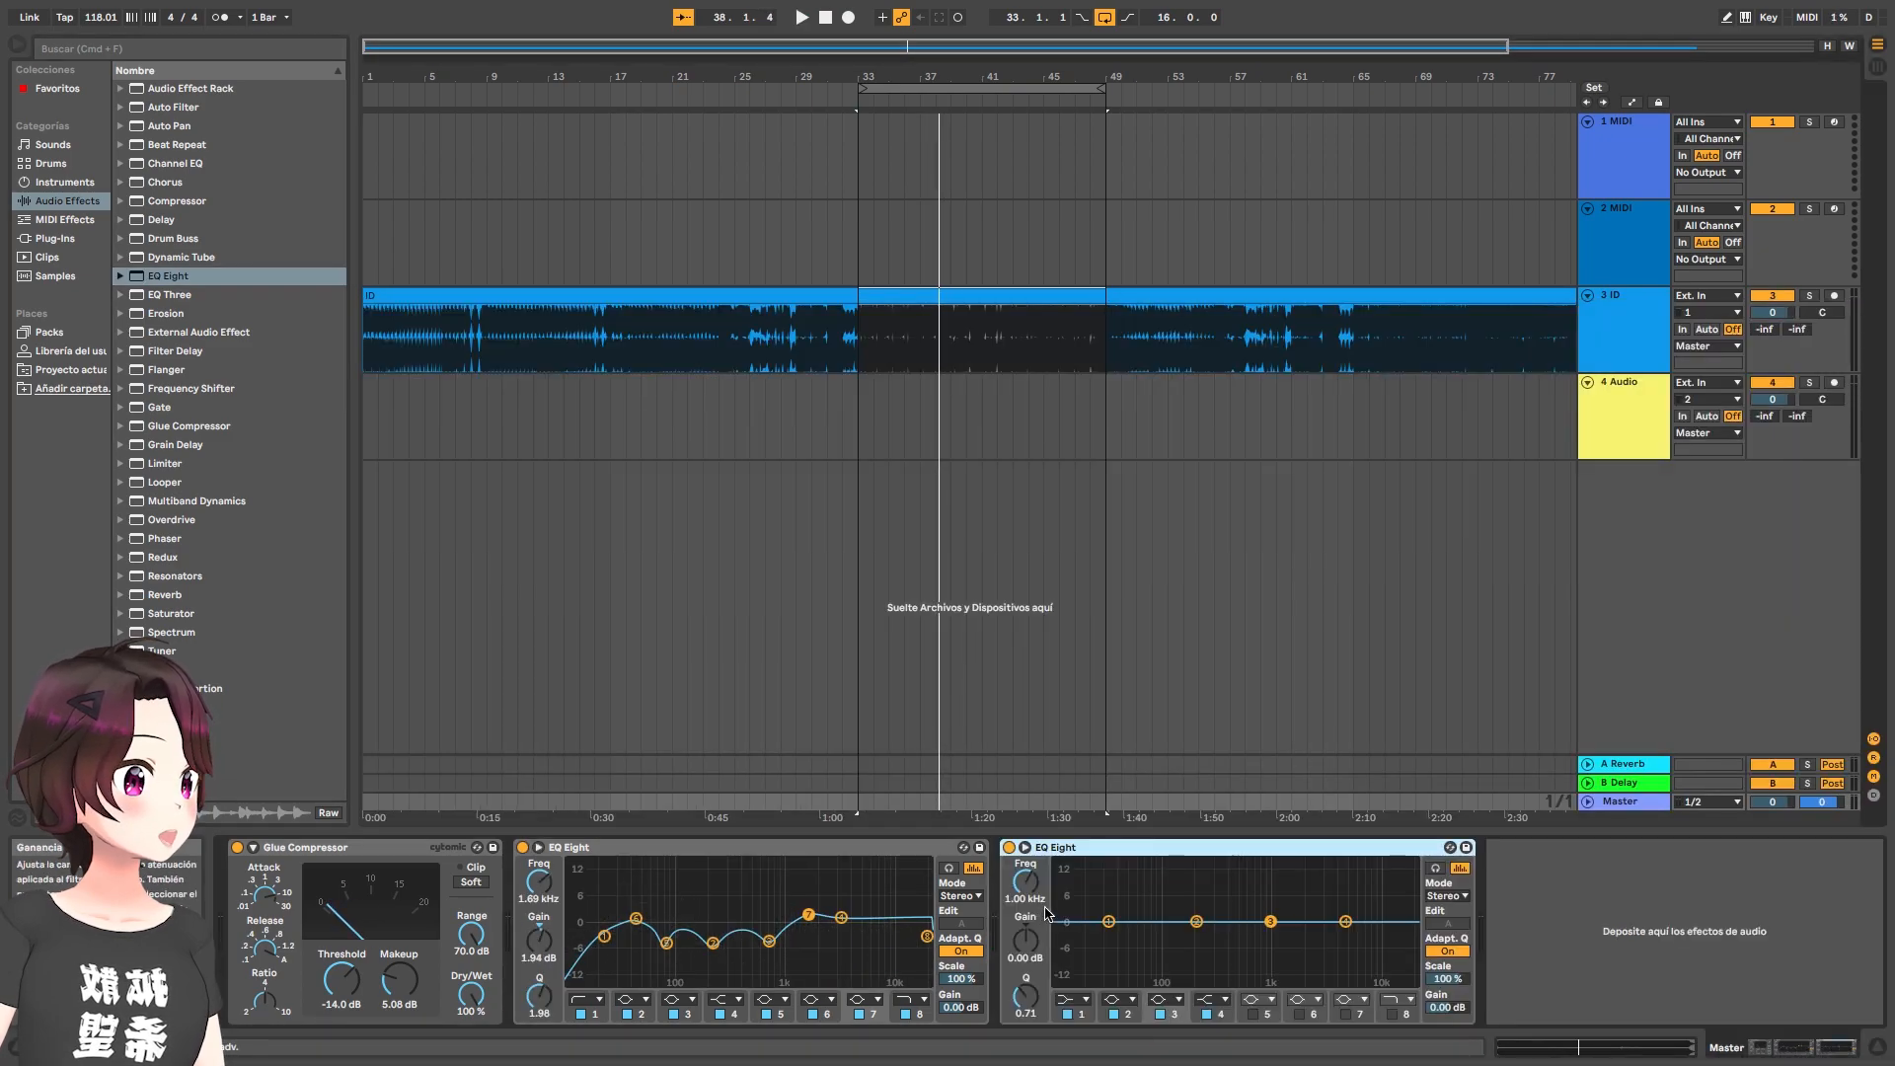
pyautogui.doubleClick(1203, 899)
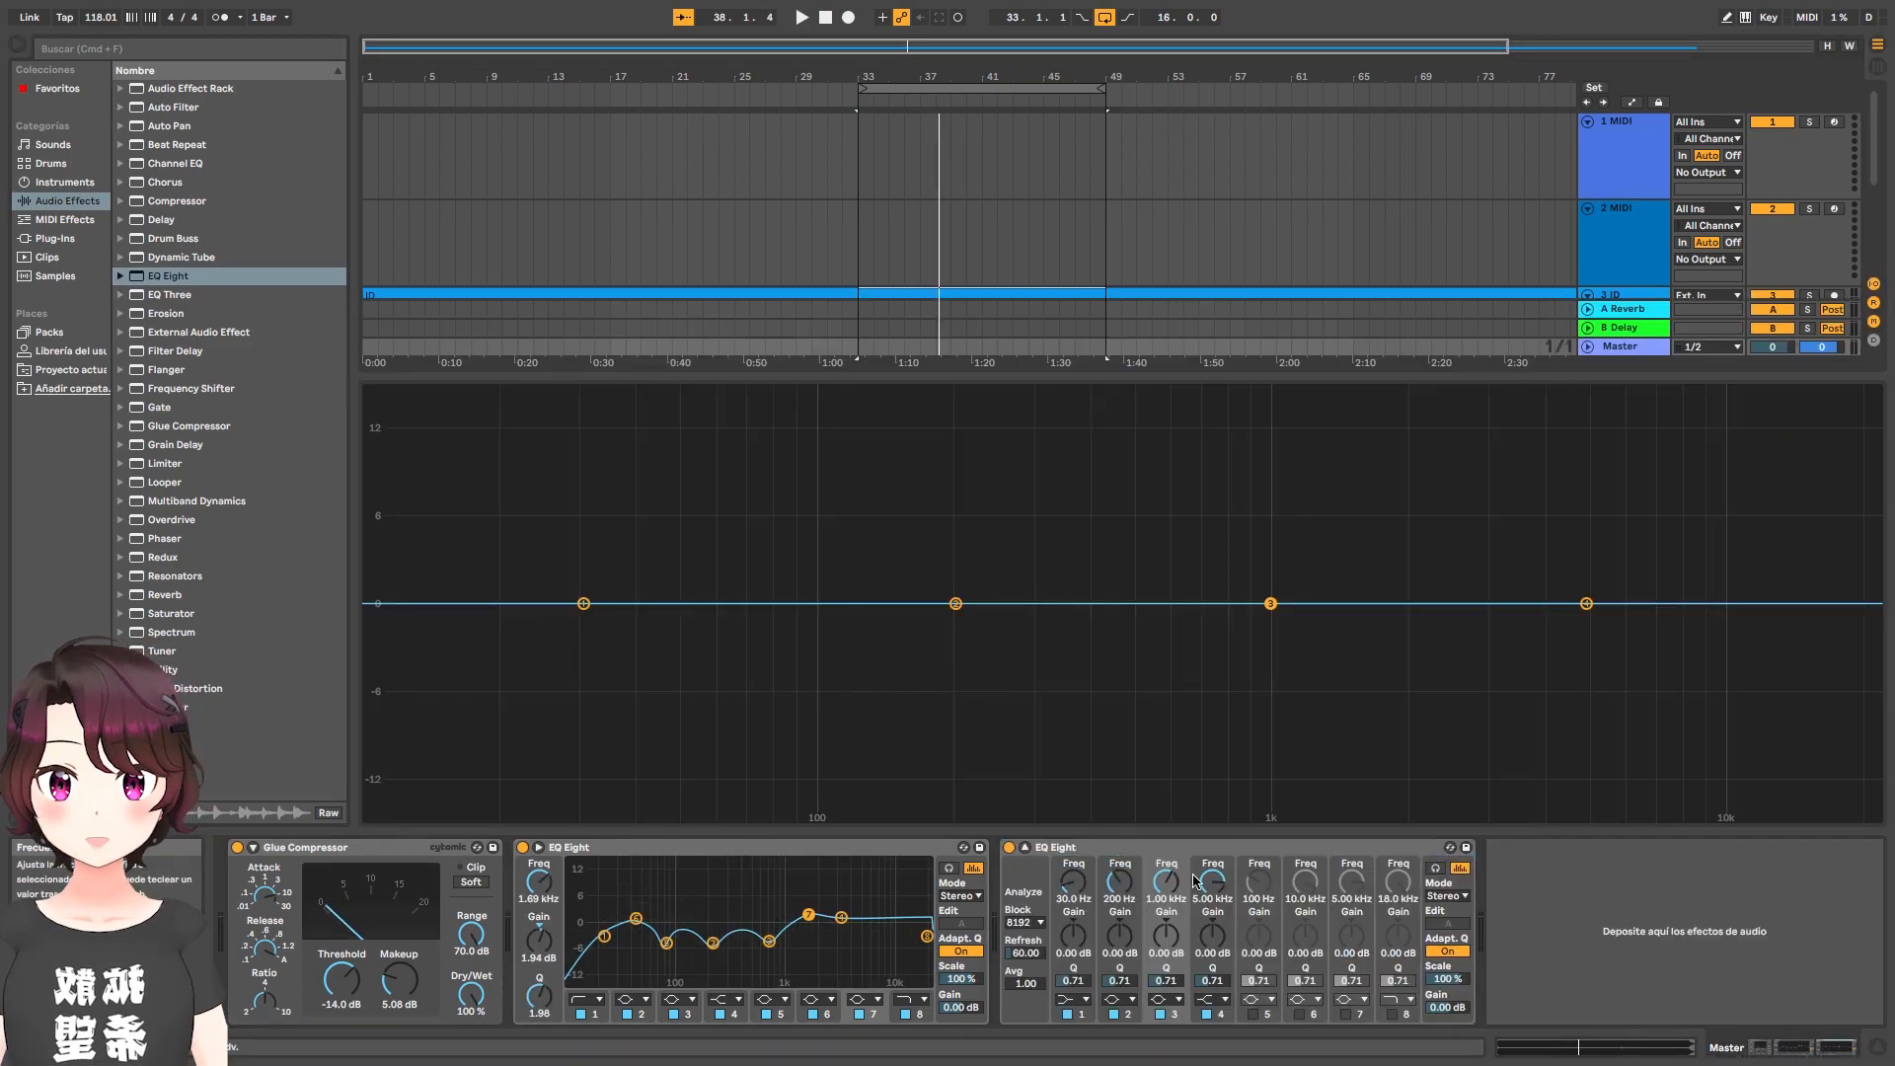
# Set the second EQ Eight to M/S mode, switch editing to the S channel, and start playback
pyautogui.click(1455, 898)
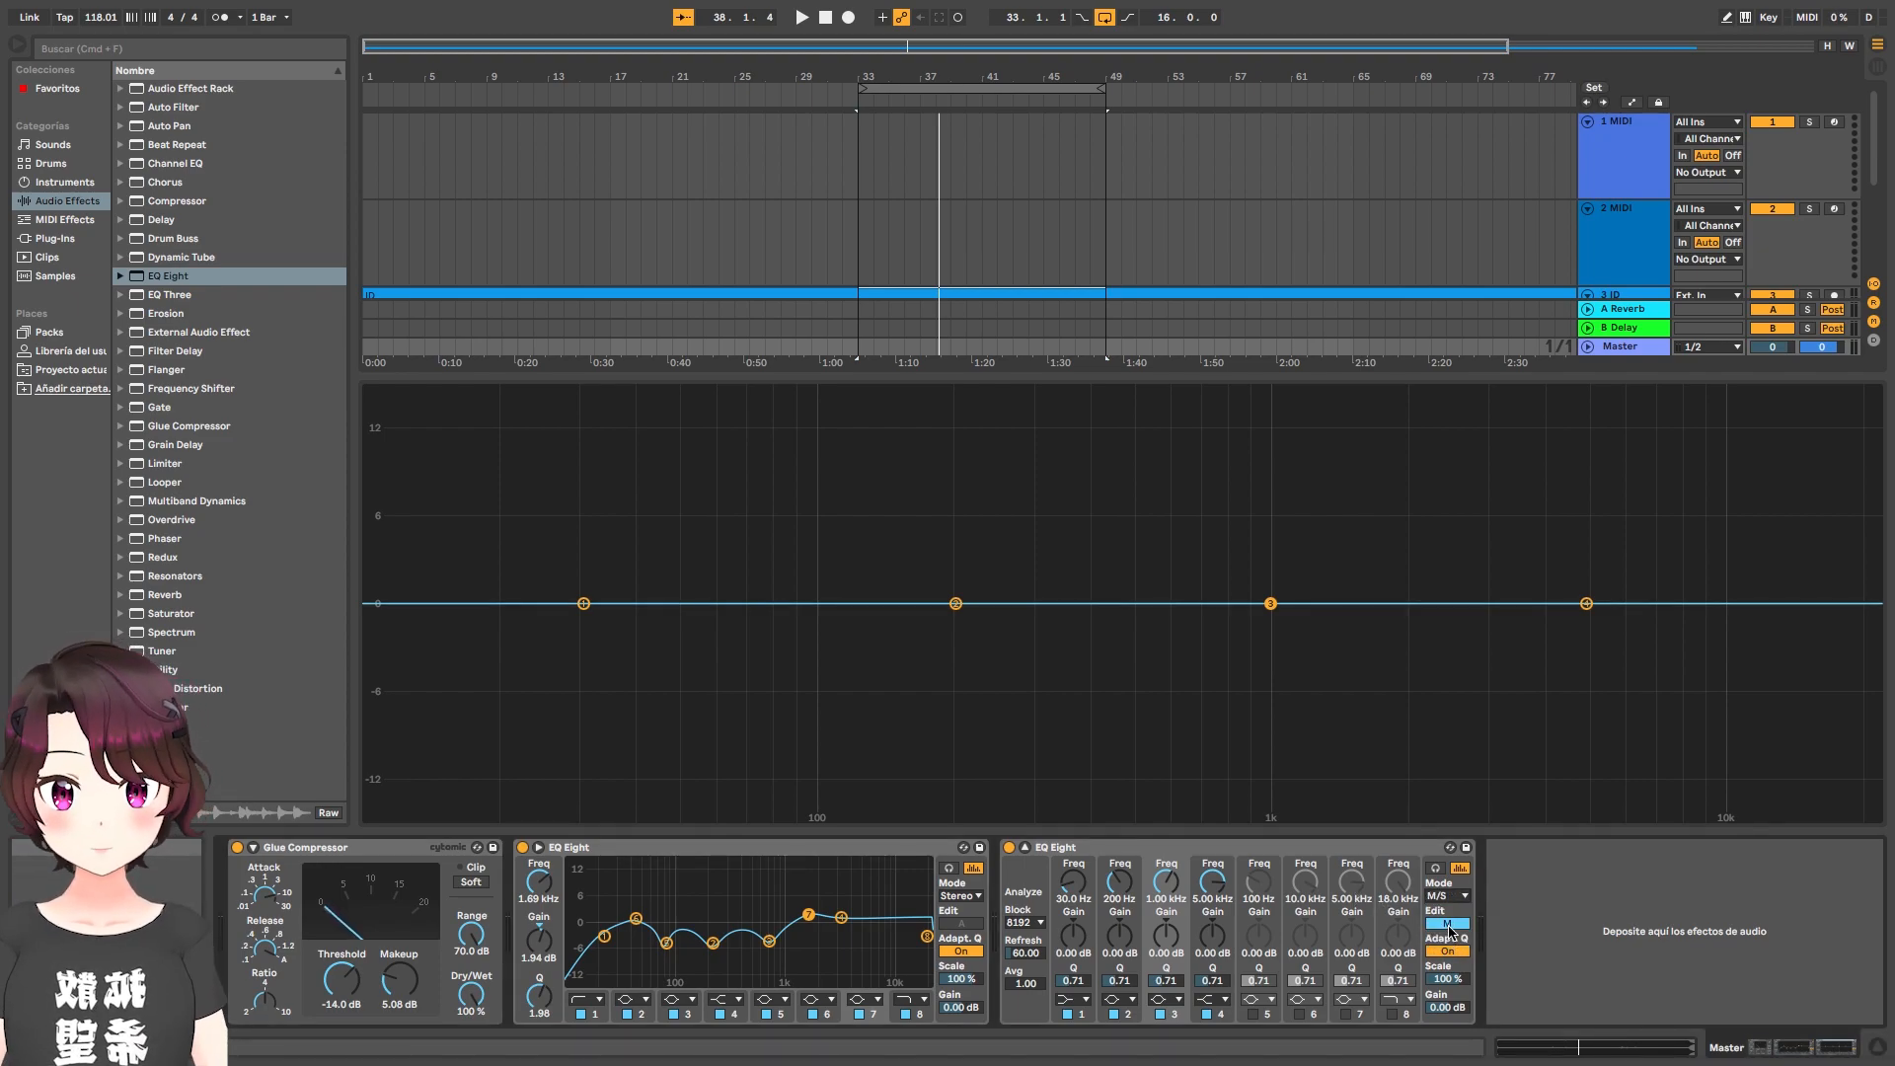
pyautogui.click(1447, 924)
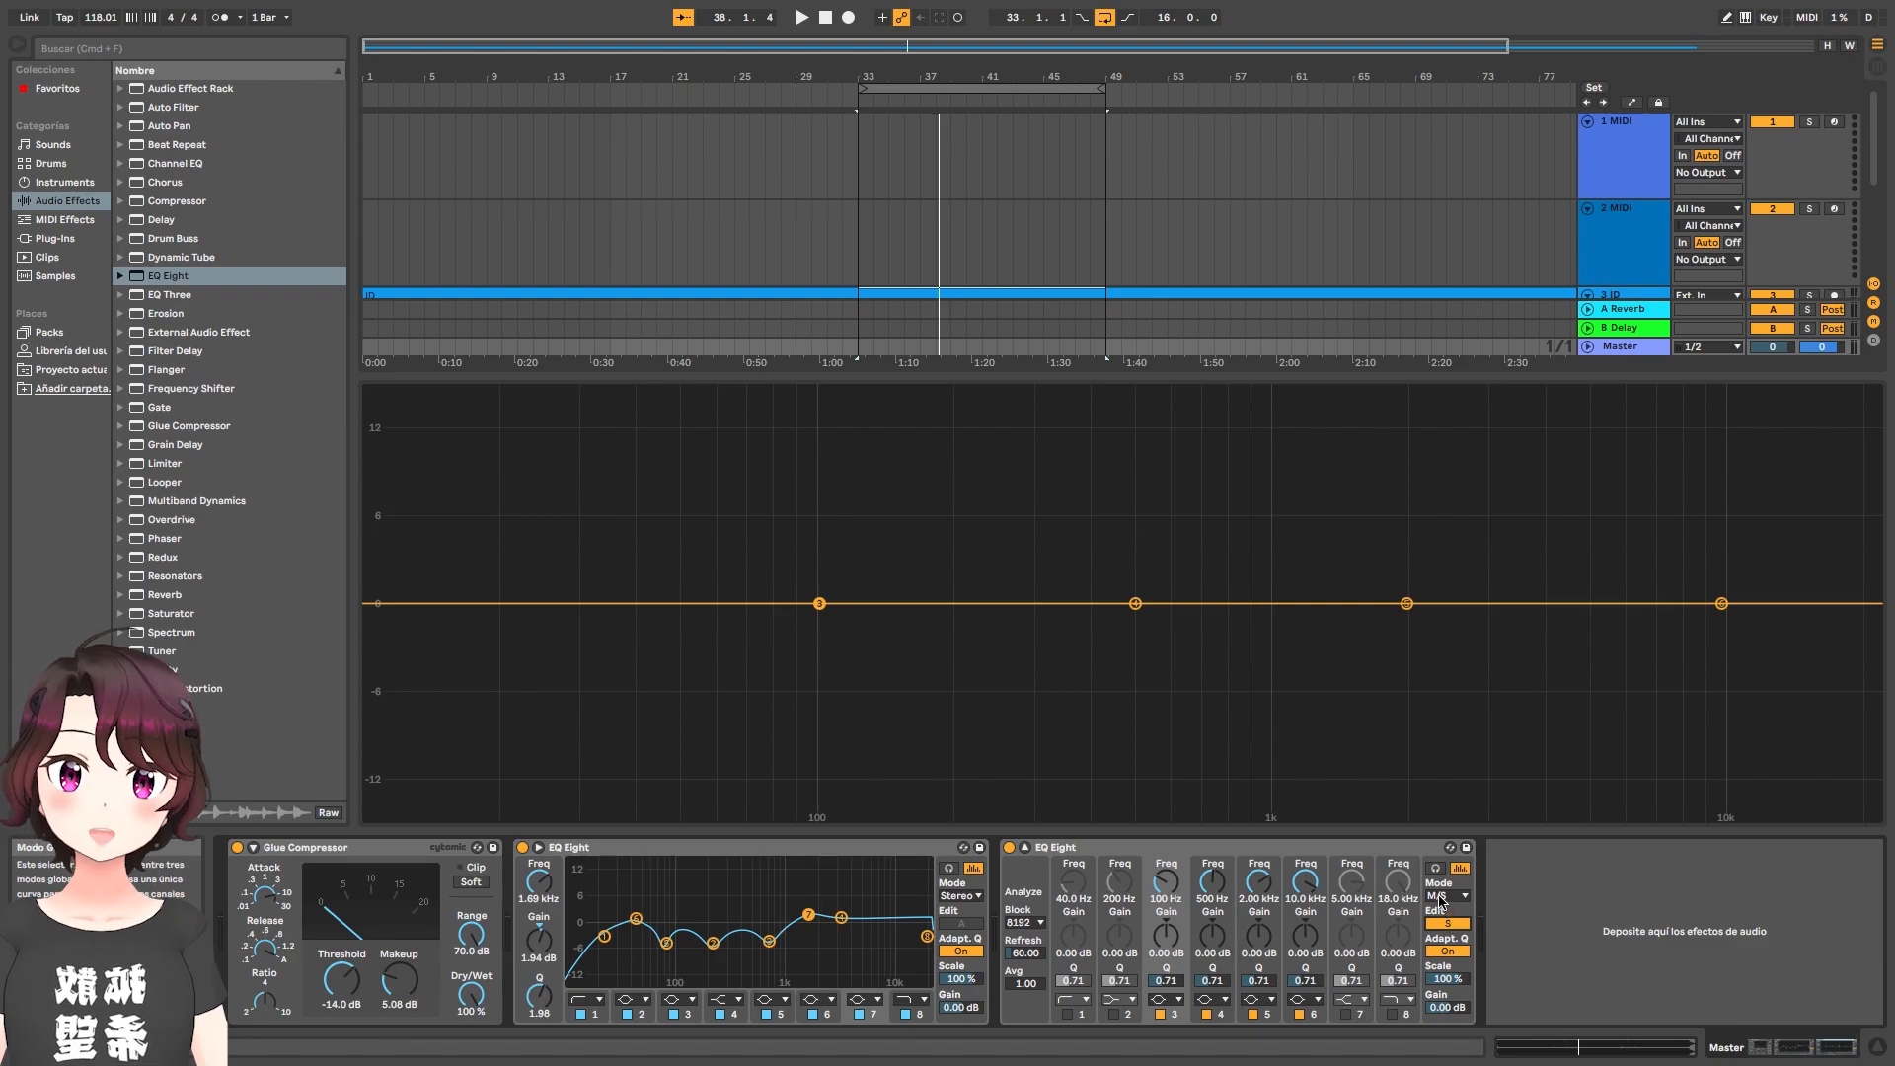
pyautogui.press('space')
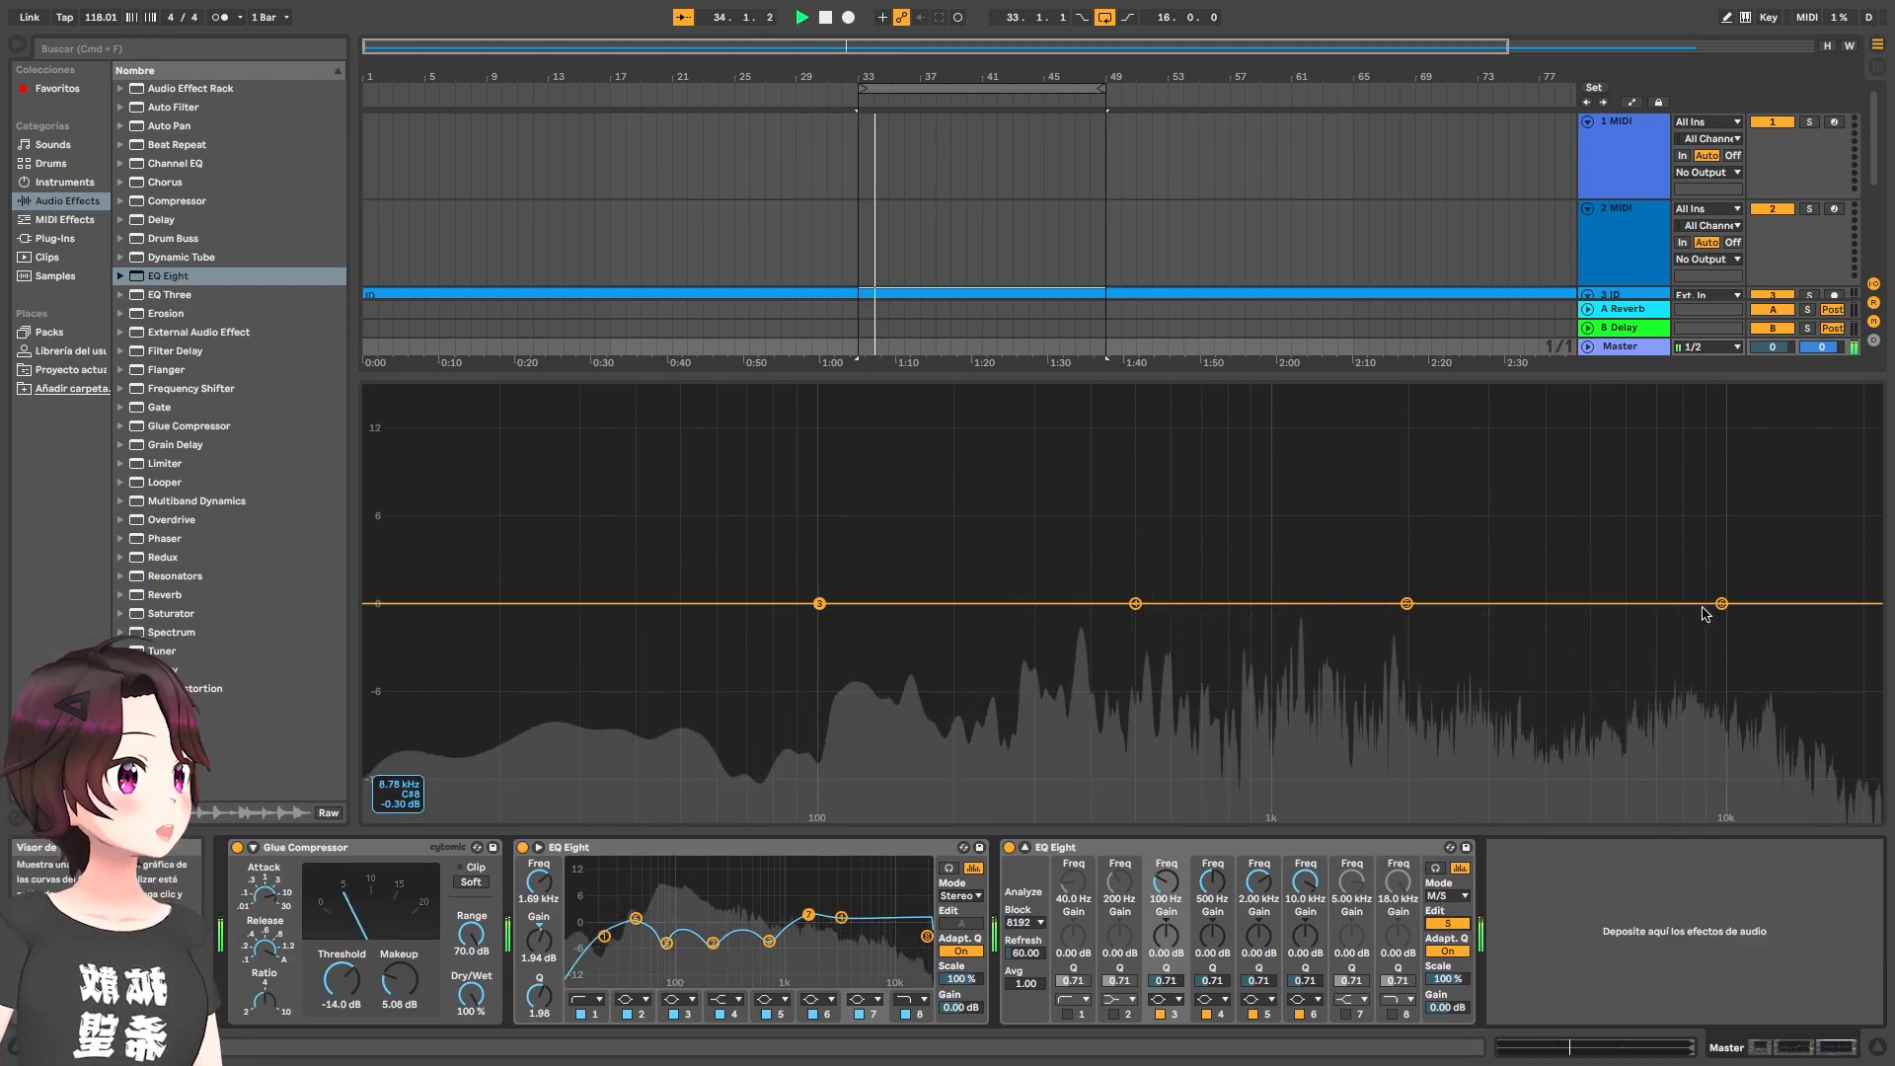
# Turn band 6 of the side EQ into a high shelf boosting about 1.9 dB at 3.61 kHz
pyautogui.moveTo(1721, 603); pyautogui.dragTo(1711, 604)
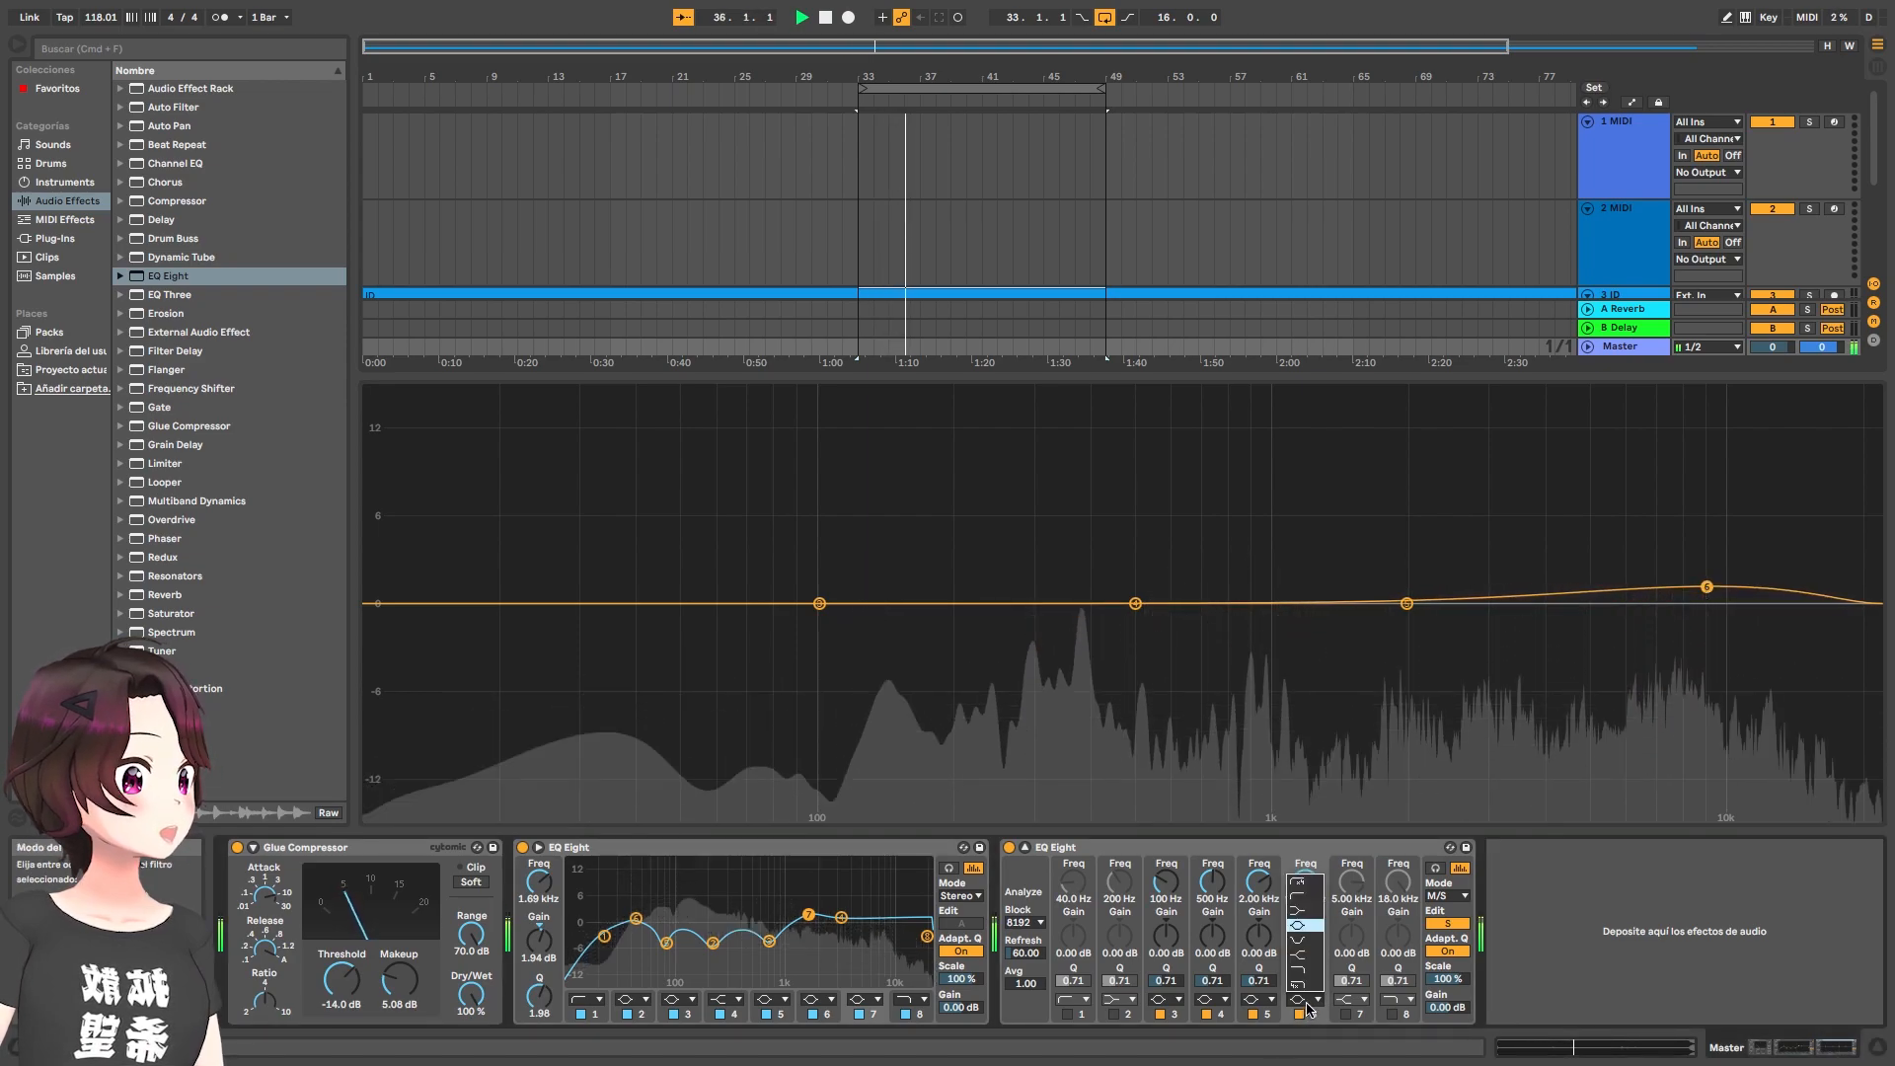
pyautogui.click(1312, 919)
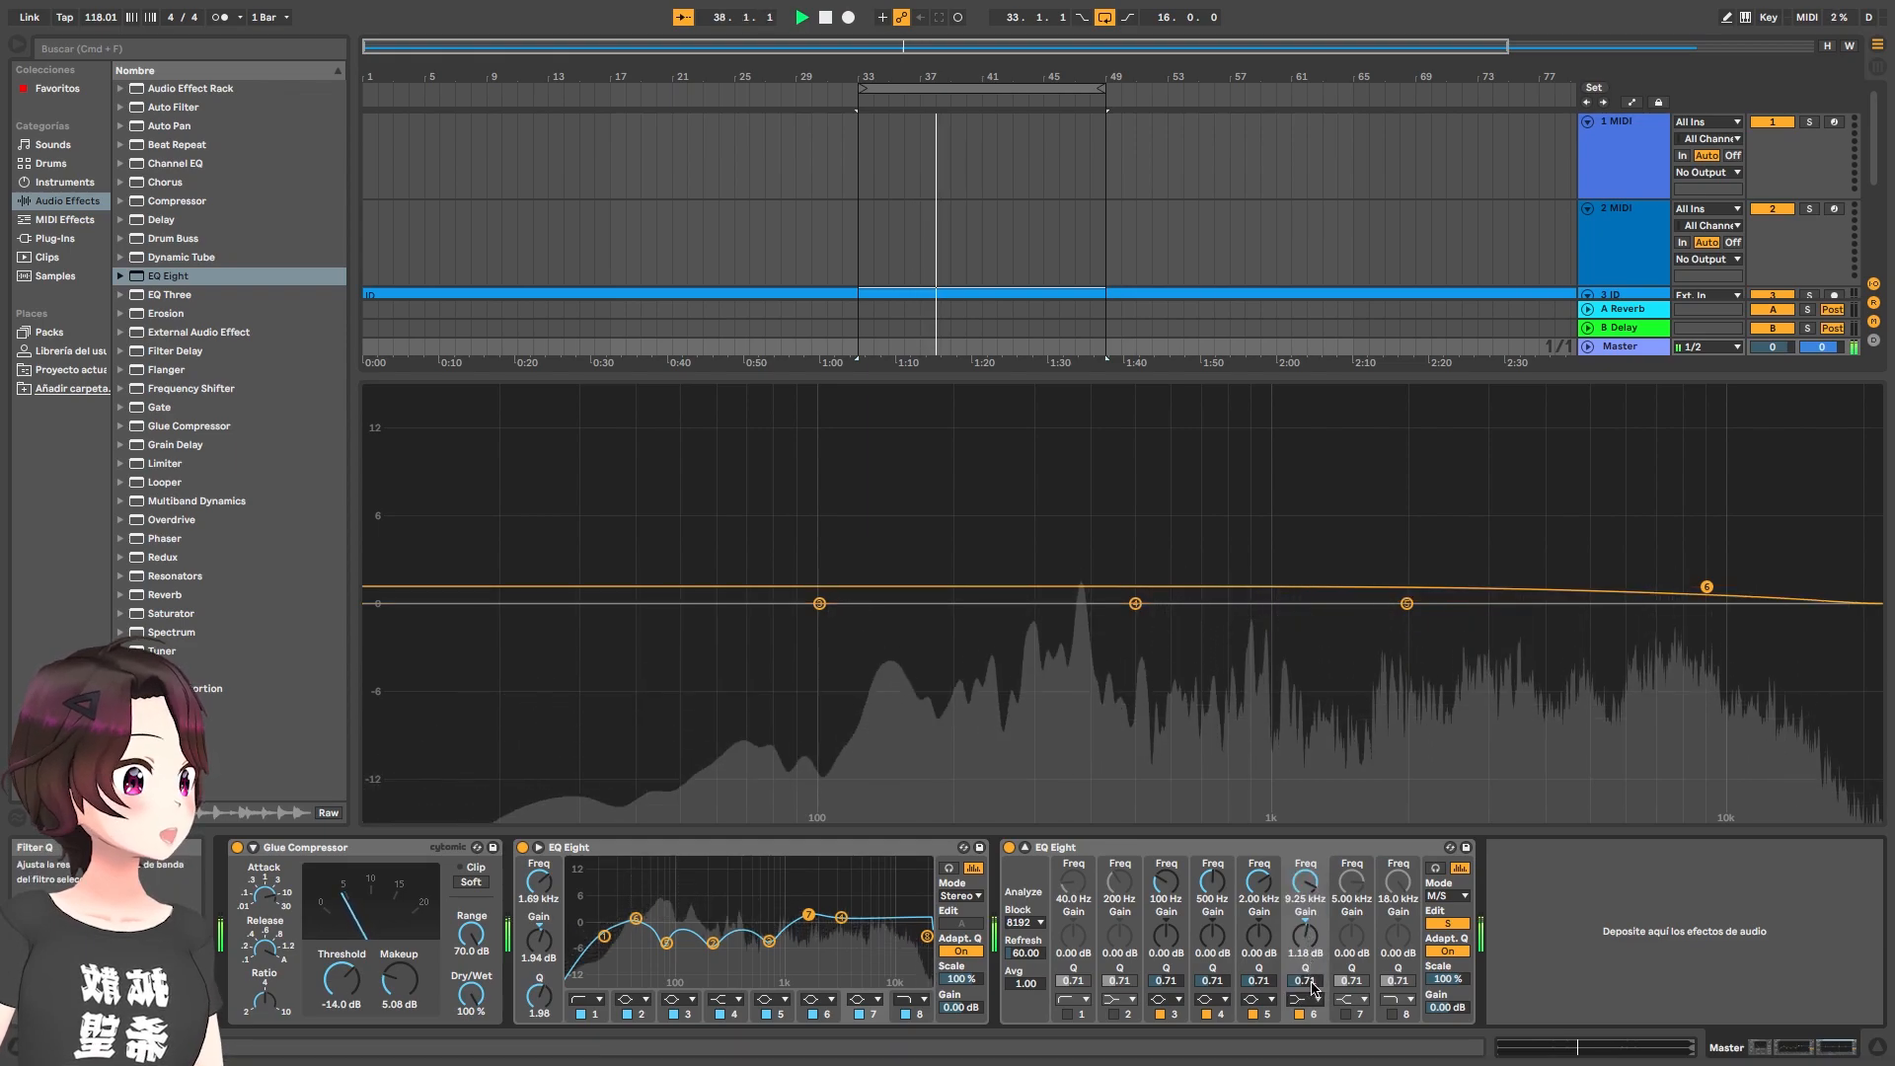
pyautogui.click(1304, 956)
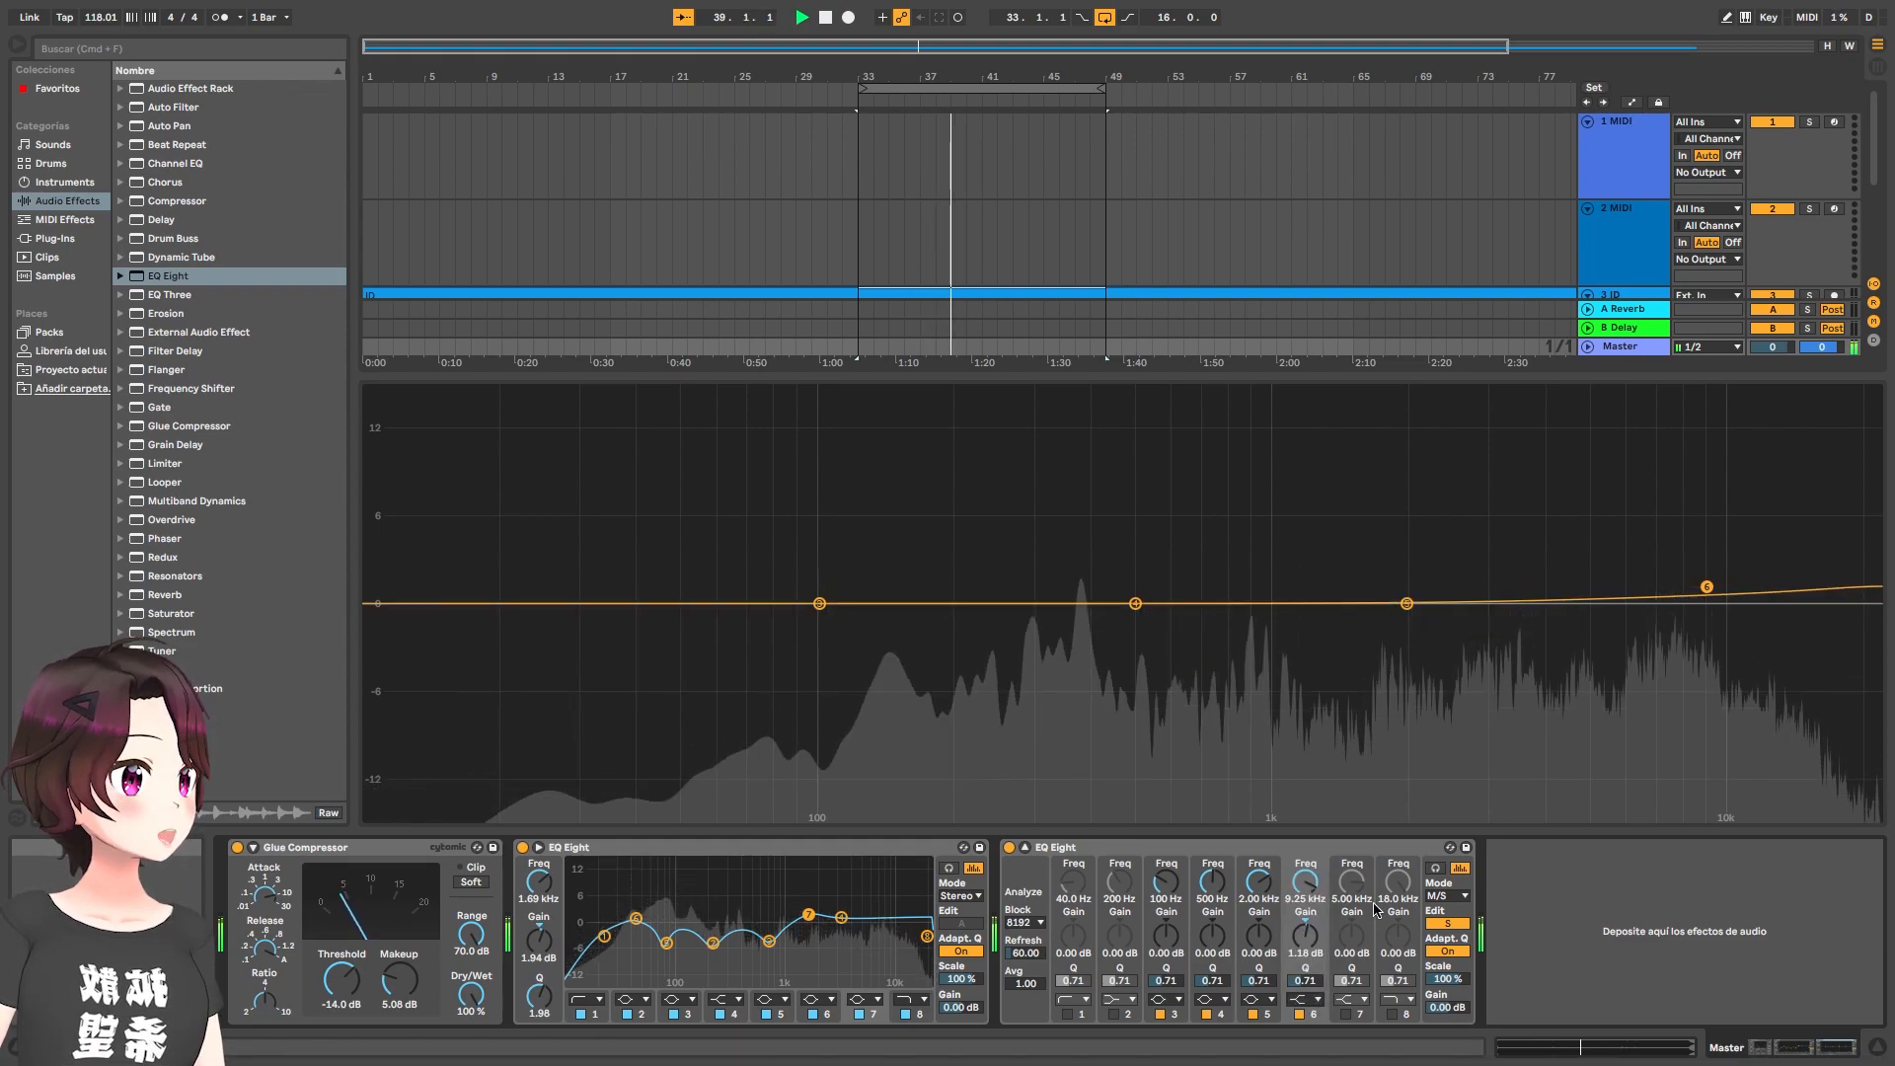
pyautogui.moveTo(1588, 581); pyautogui.dragTo(1522, 575)
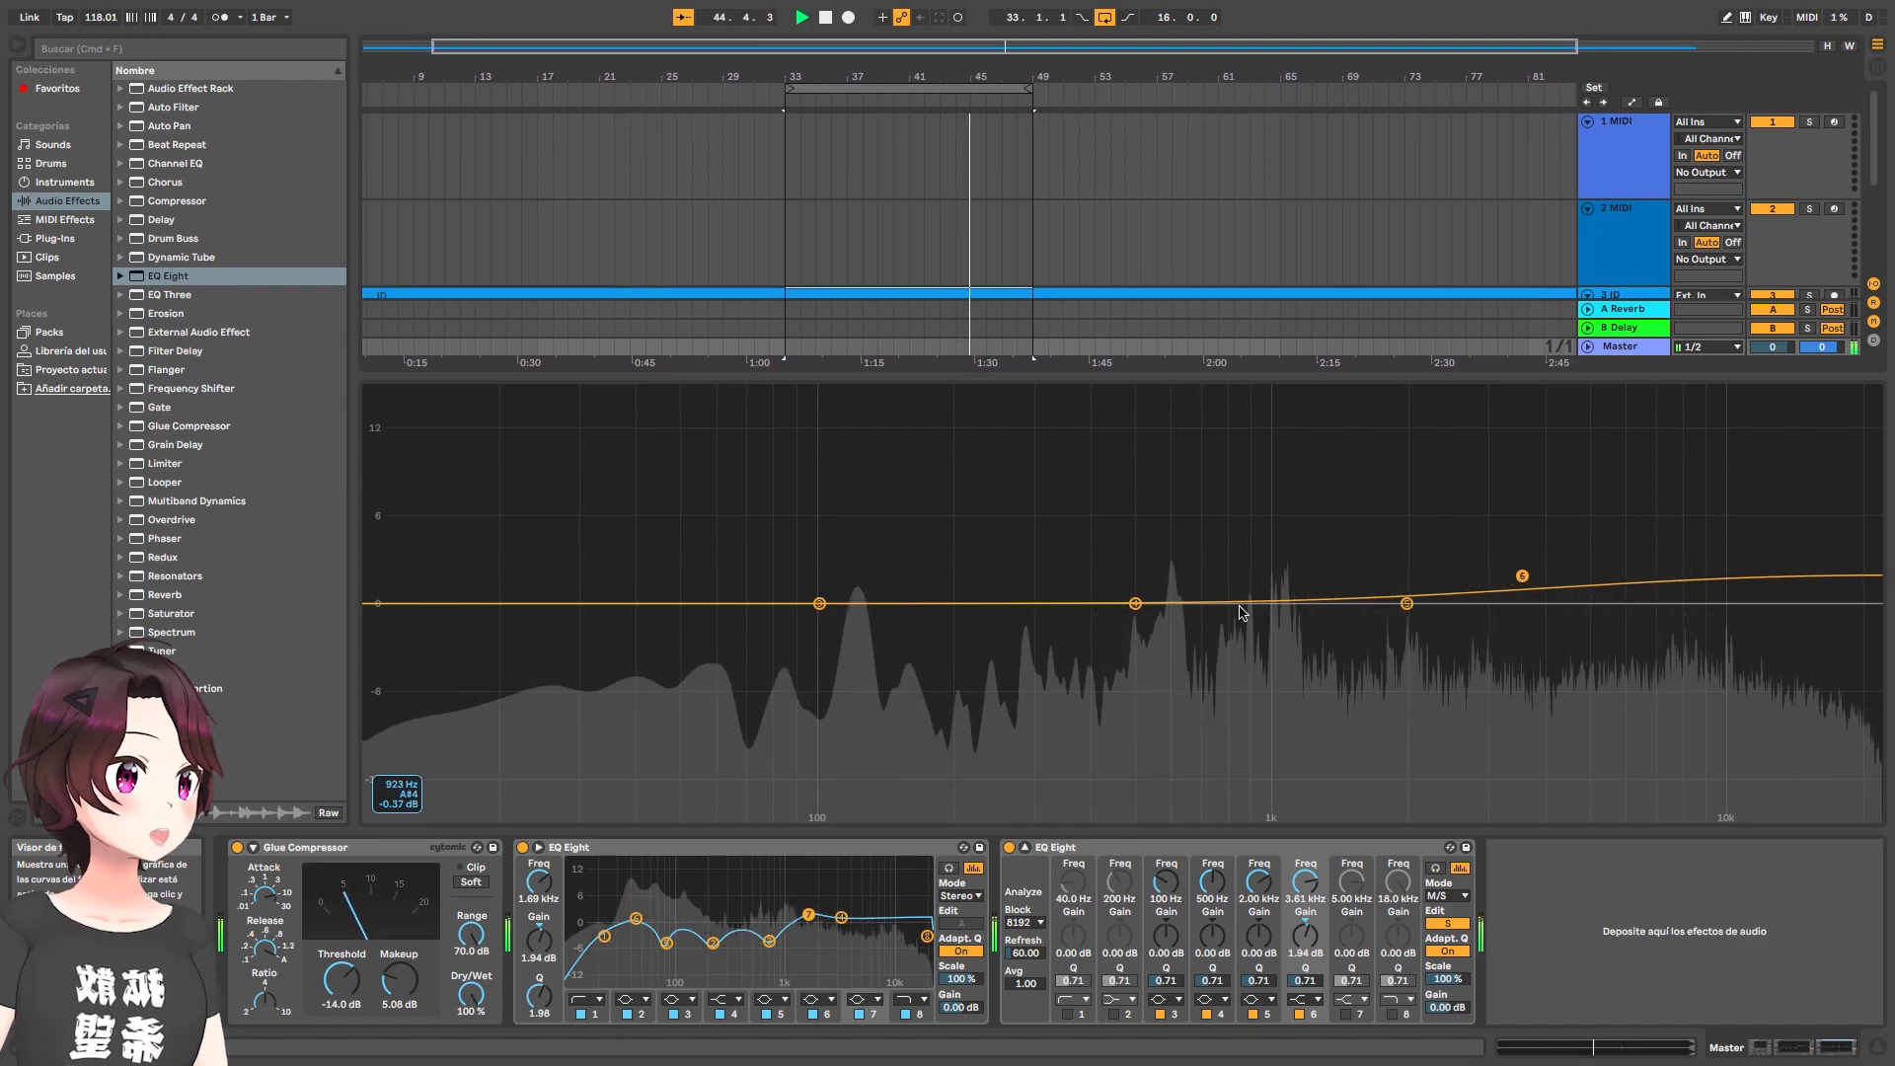
# Boost side band 4 about 2.7 dB at 457 Hz with Q 0.93, and enable band 1 as a low cut at 89.4 Hz with Q 0.99
pyautogui.moveTo(1135, 603); pyautogui.dragTo(1117, 569)
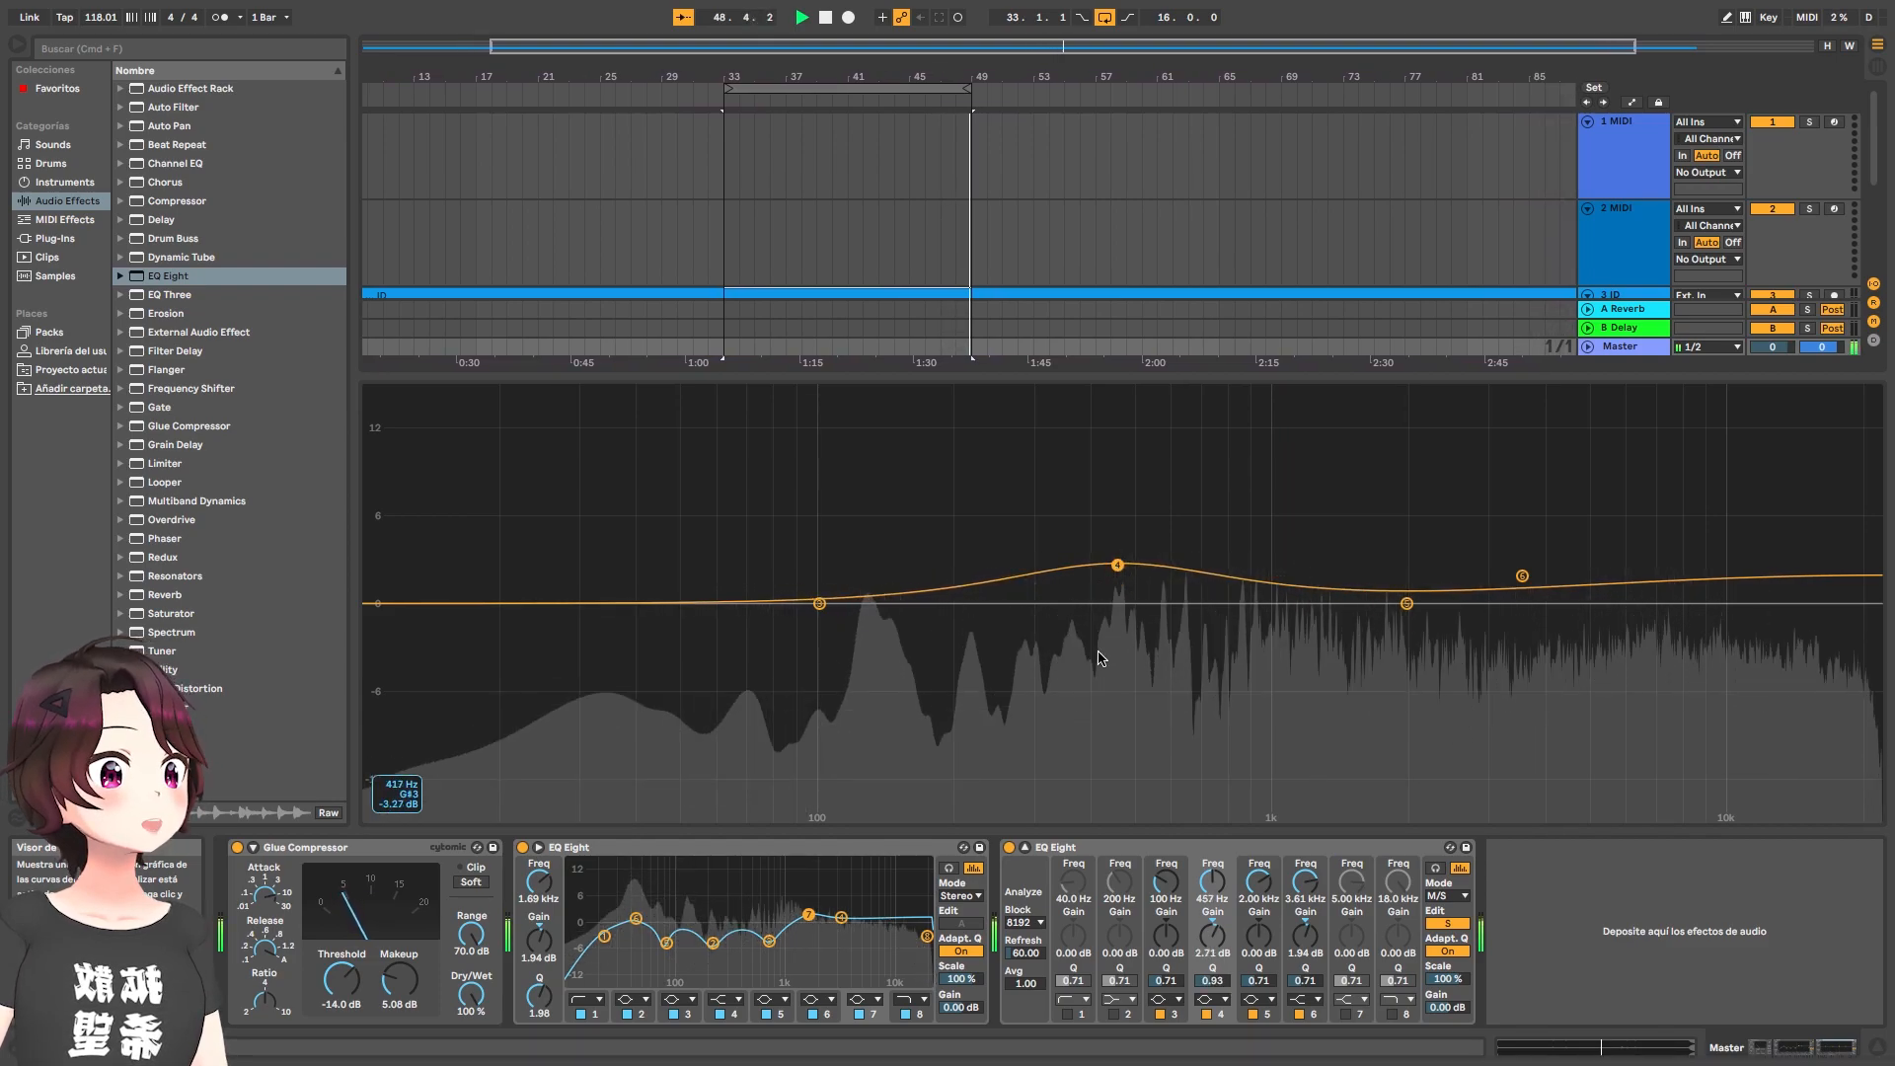
pyautogui.click(1070, 1015)
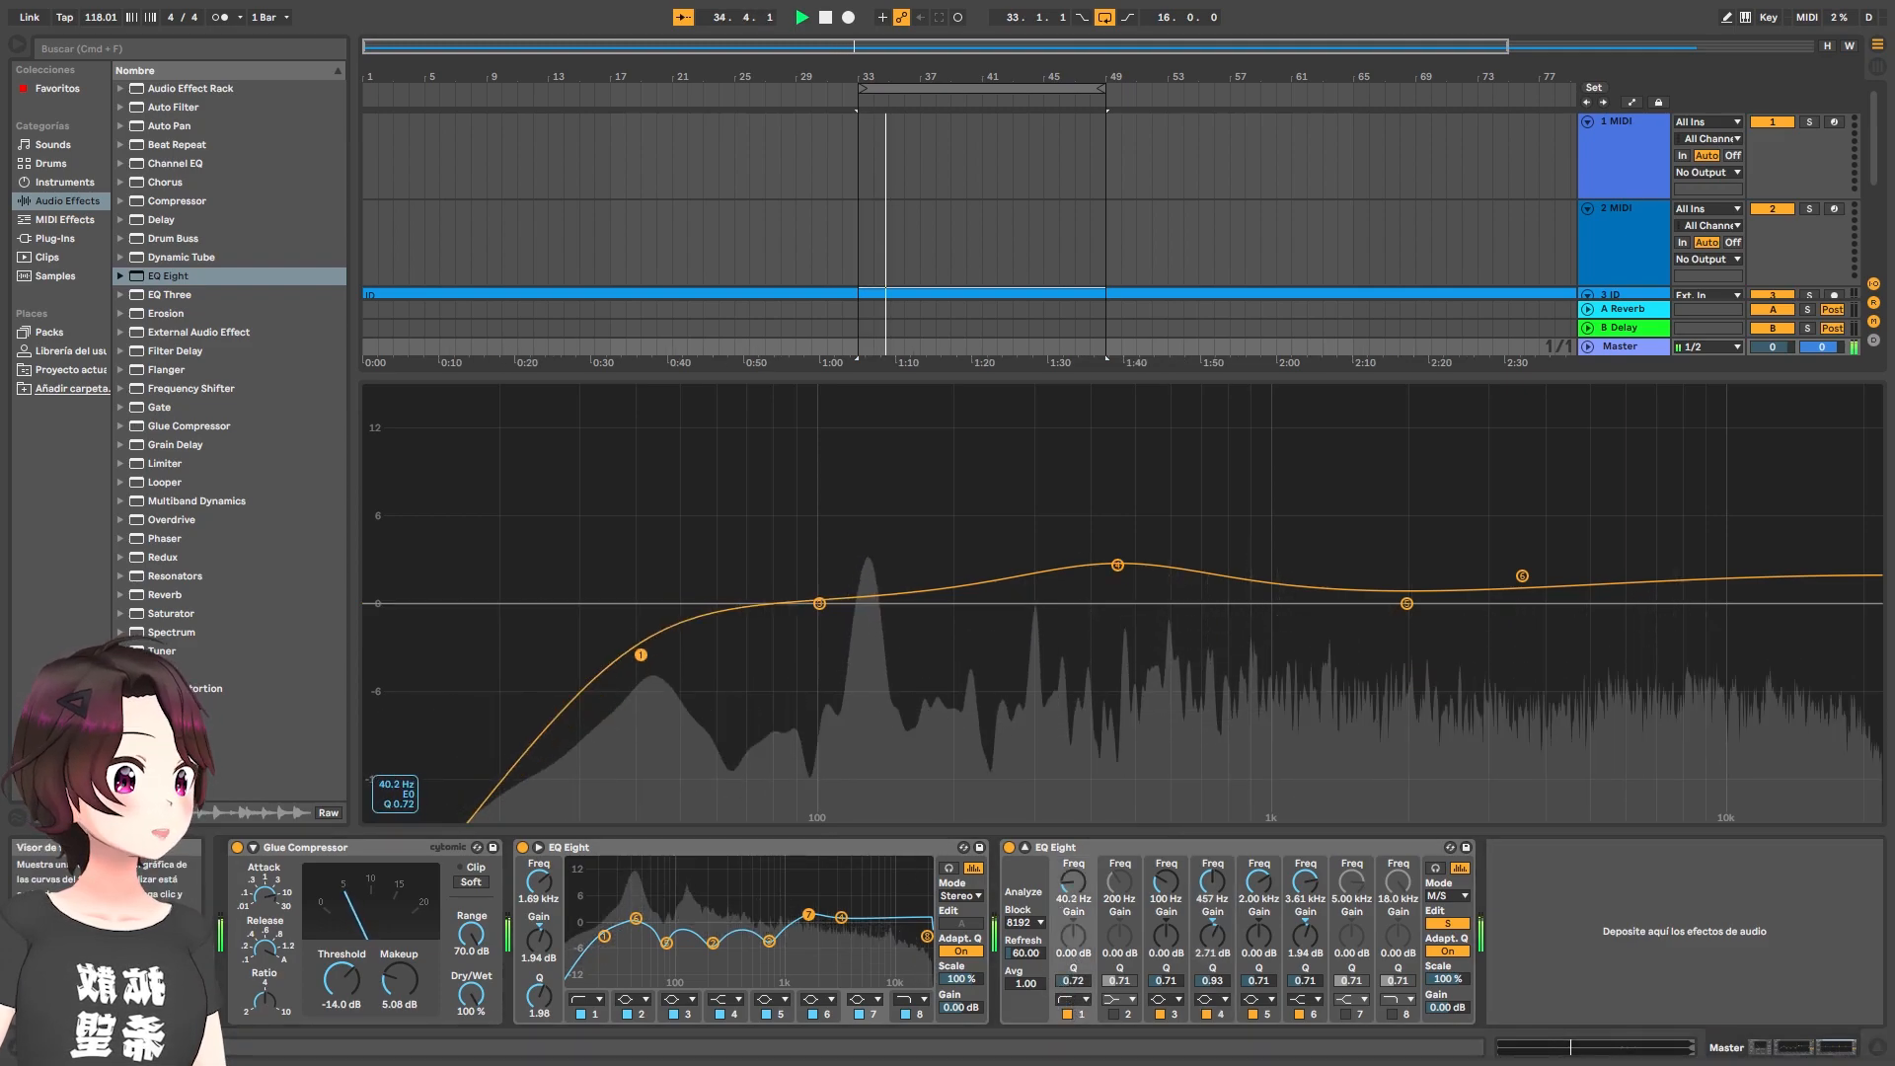
pyautogui.moveTo(676, 641); pyautogui.dragTo(739, 639)
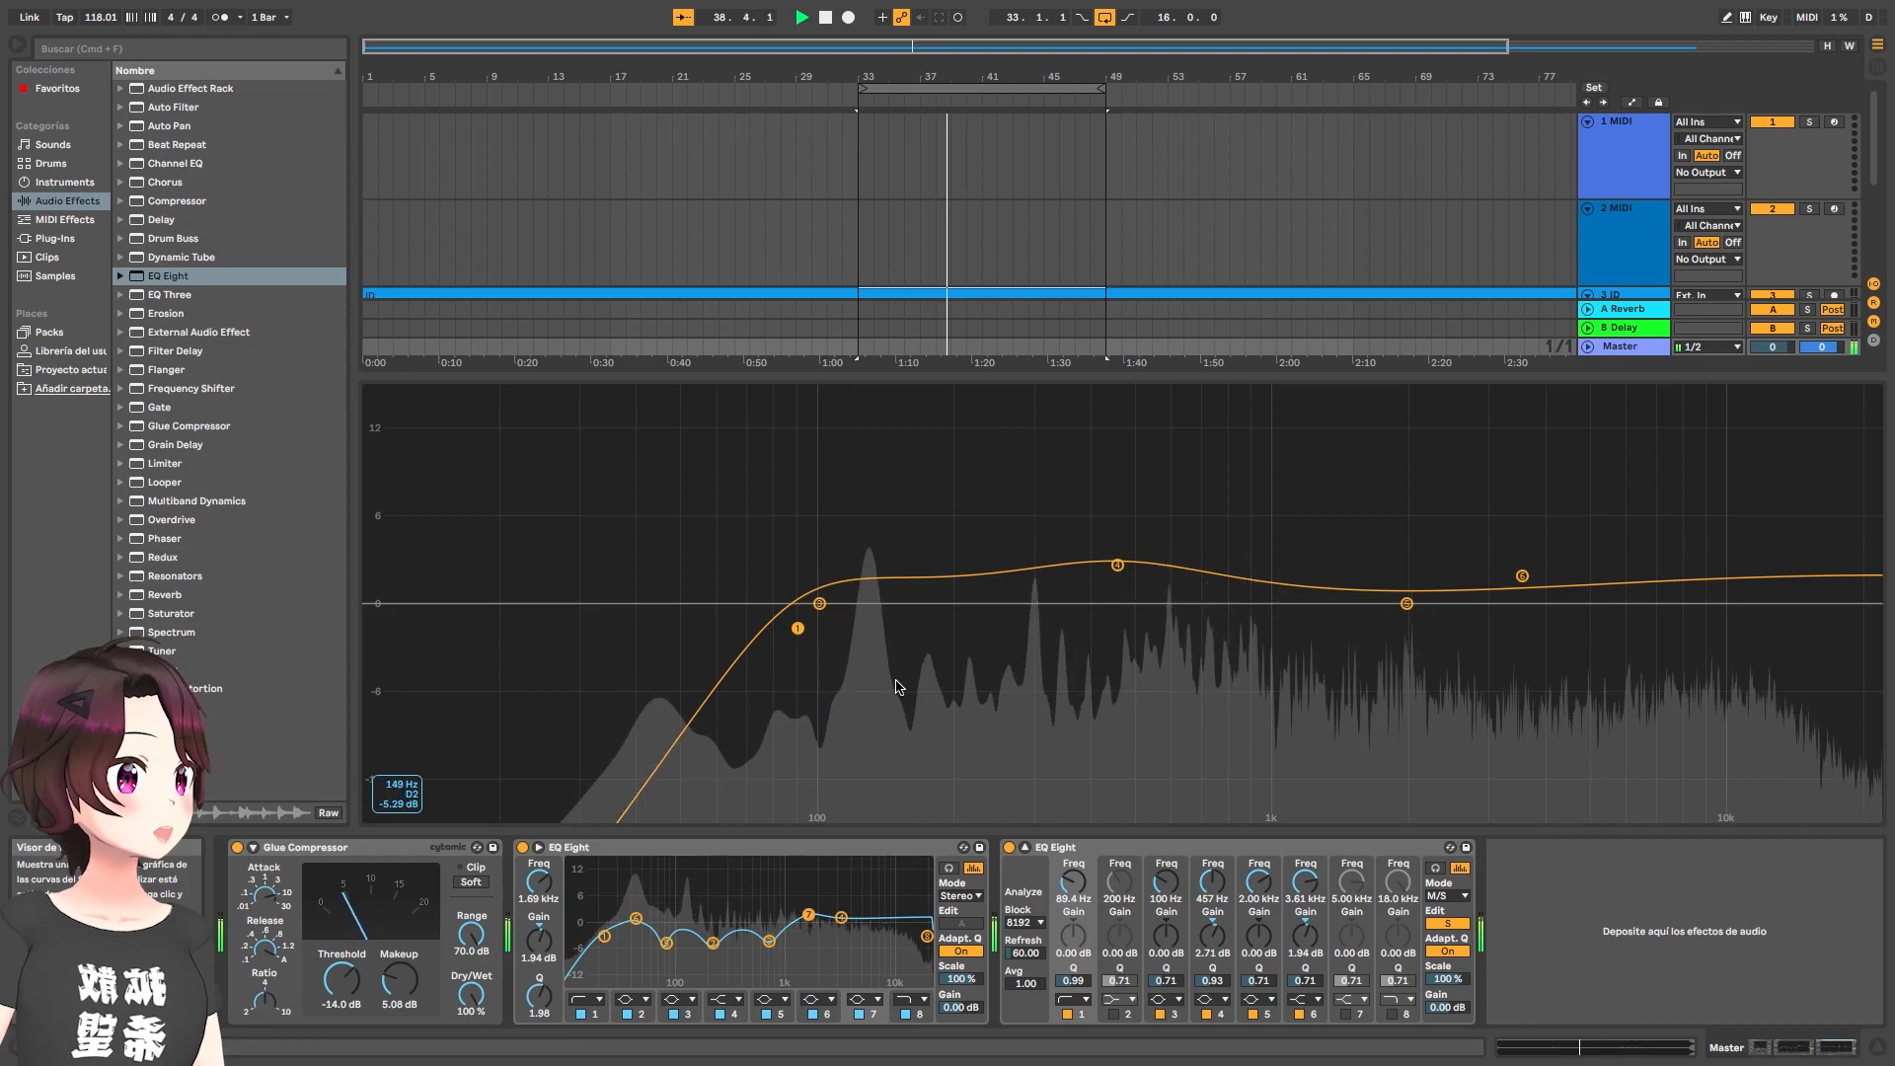
# Bypass and re-enable the second EQ Eight repeatedly during playback to compare the effect of the side equalization
pyautogui.click(1008, 848)
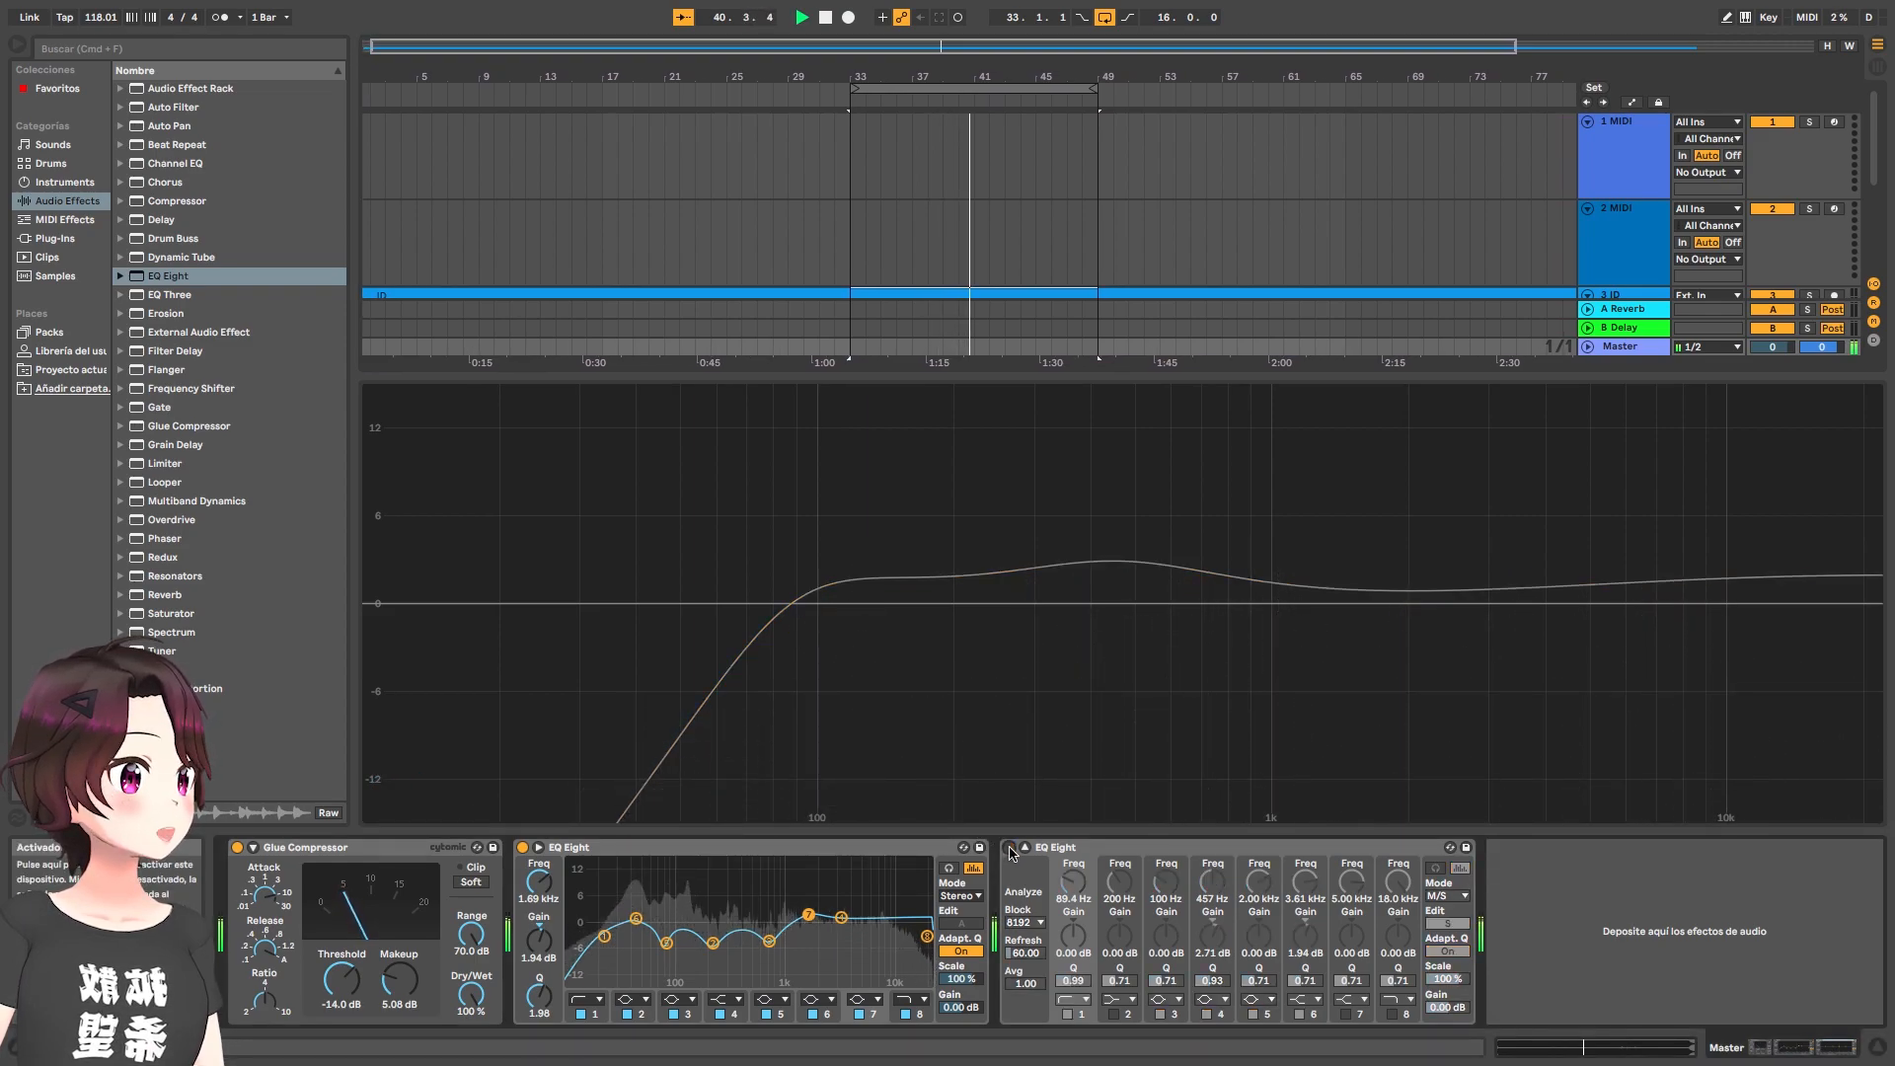
pyautogui.click(1009, 847)
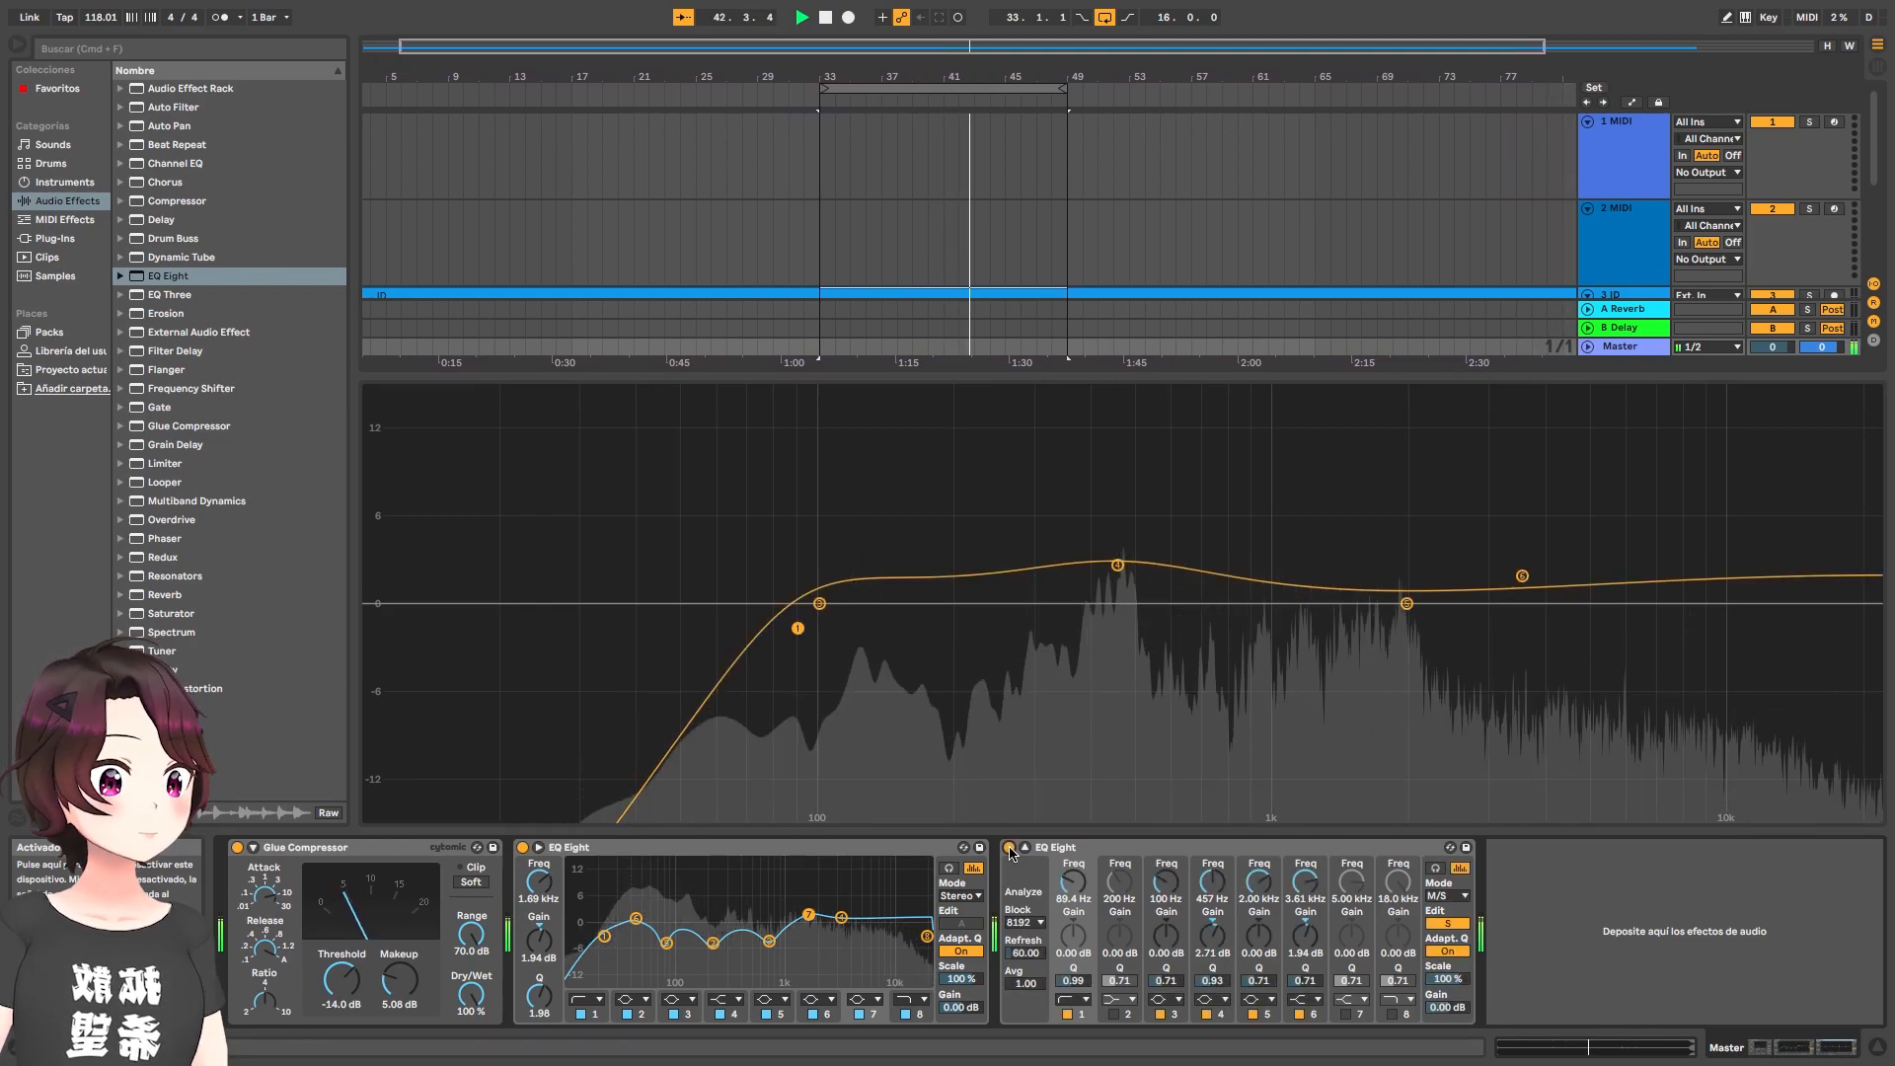
pyautogui.click(1009, 847)
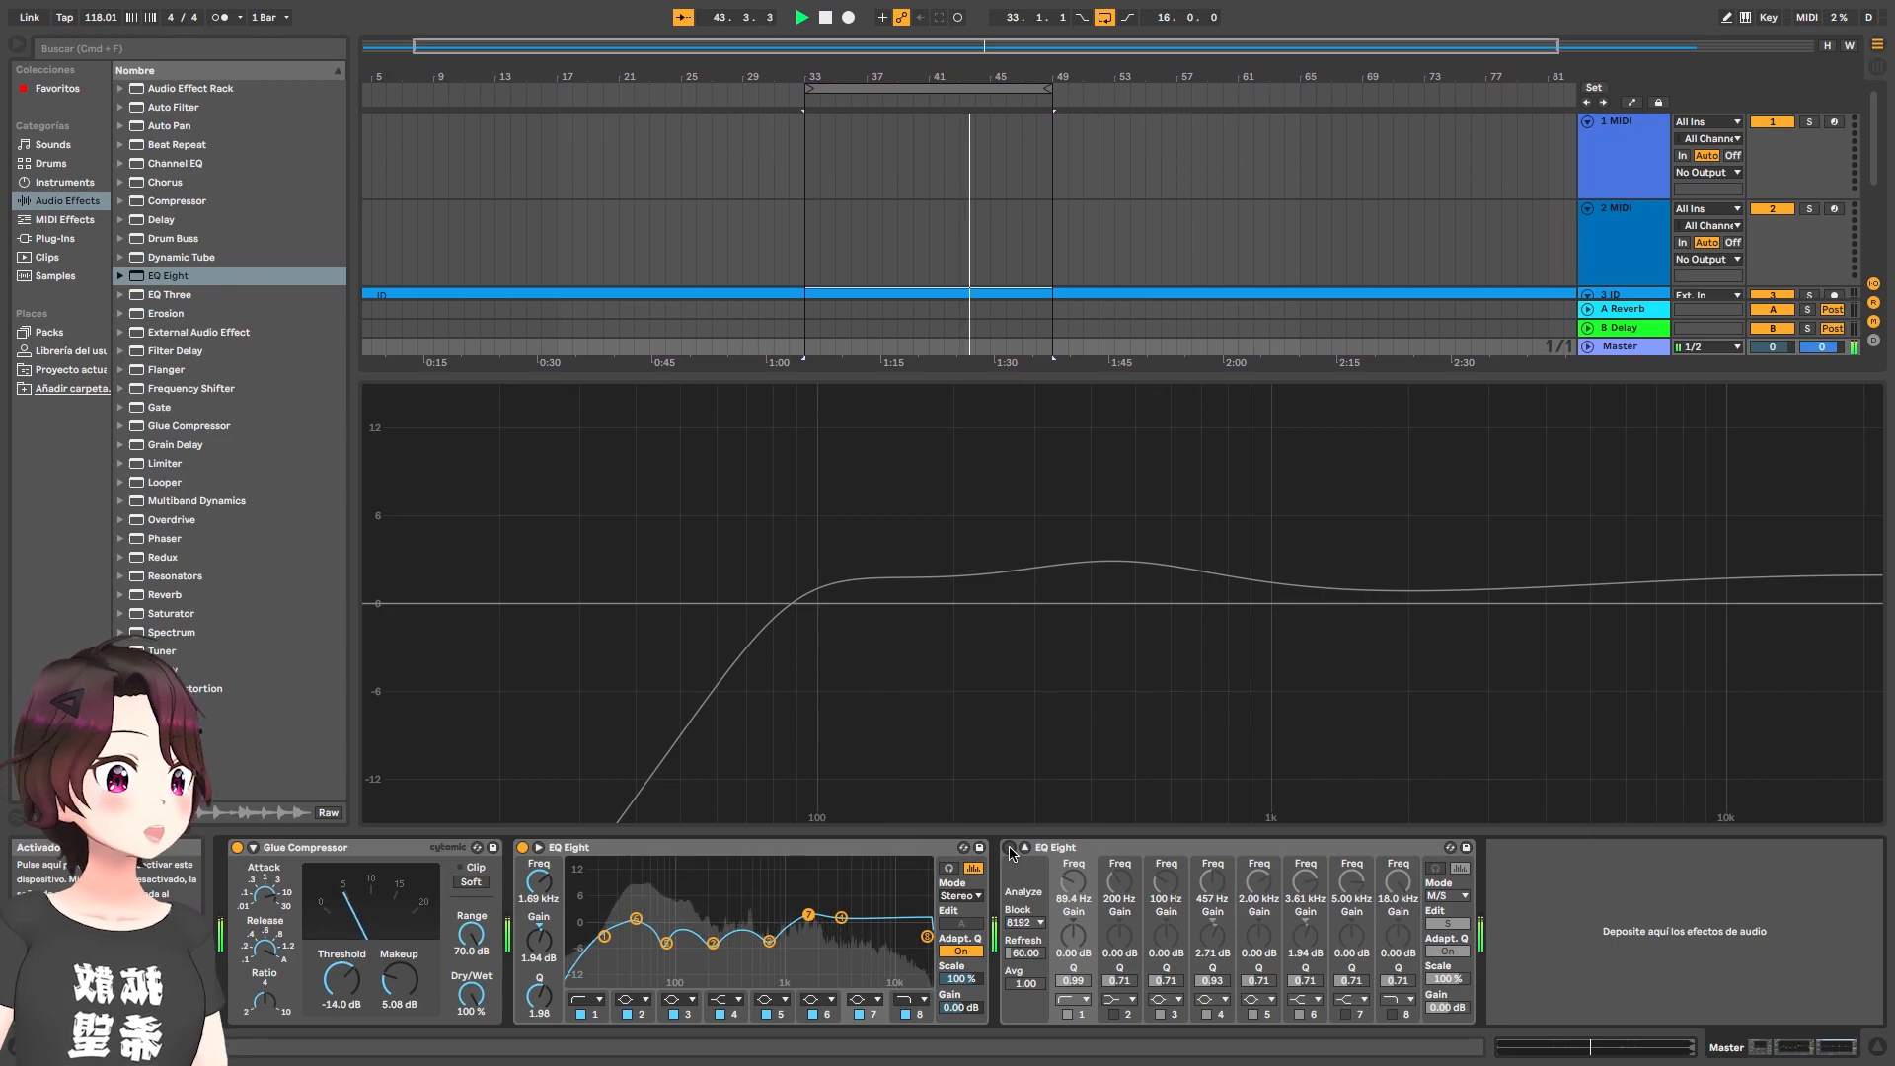
pyautogui.click(1009, 848)
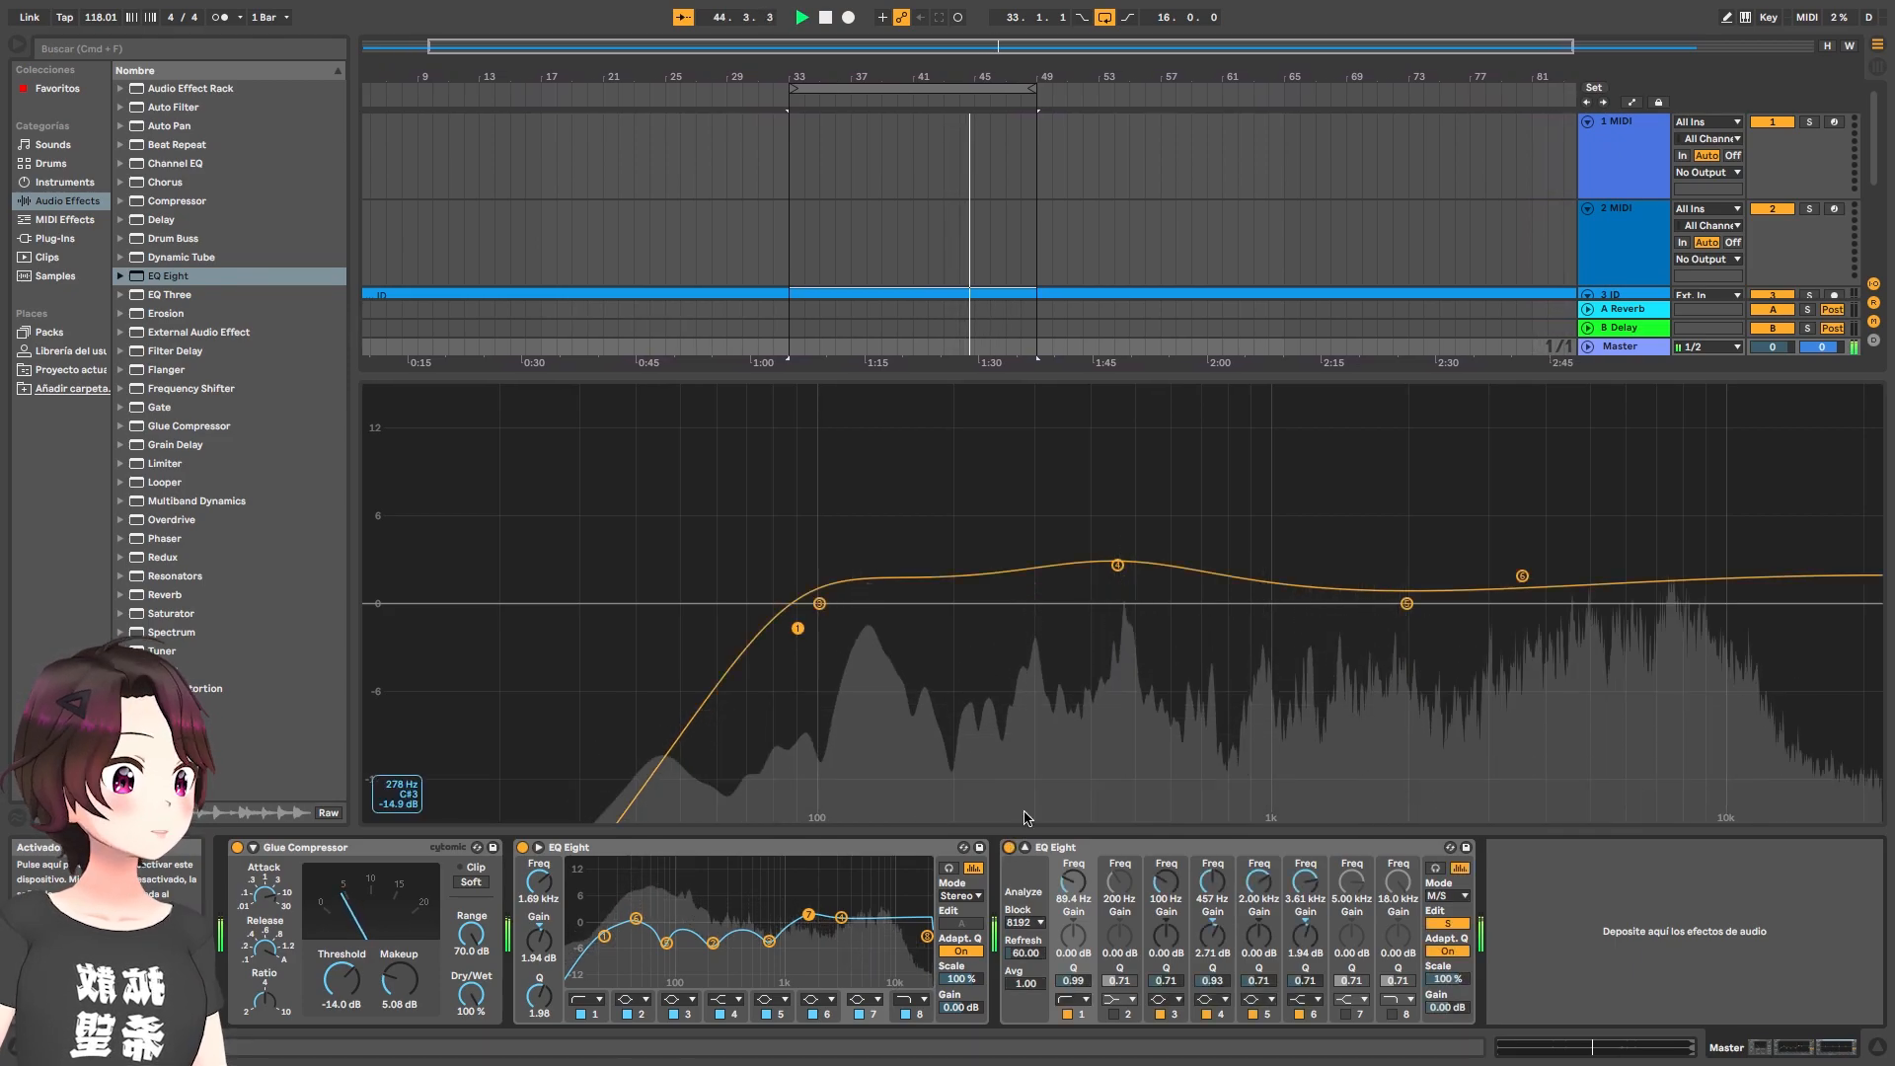
# Collapse the second EQ Eight's expanded display, add a Saturator after it on the Master, and play the loop
pyautogui.click(1024, 848)
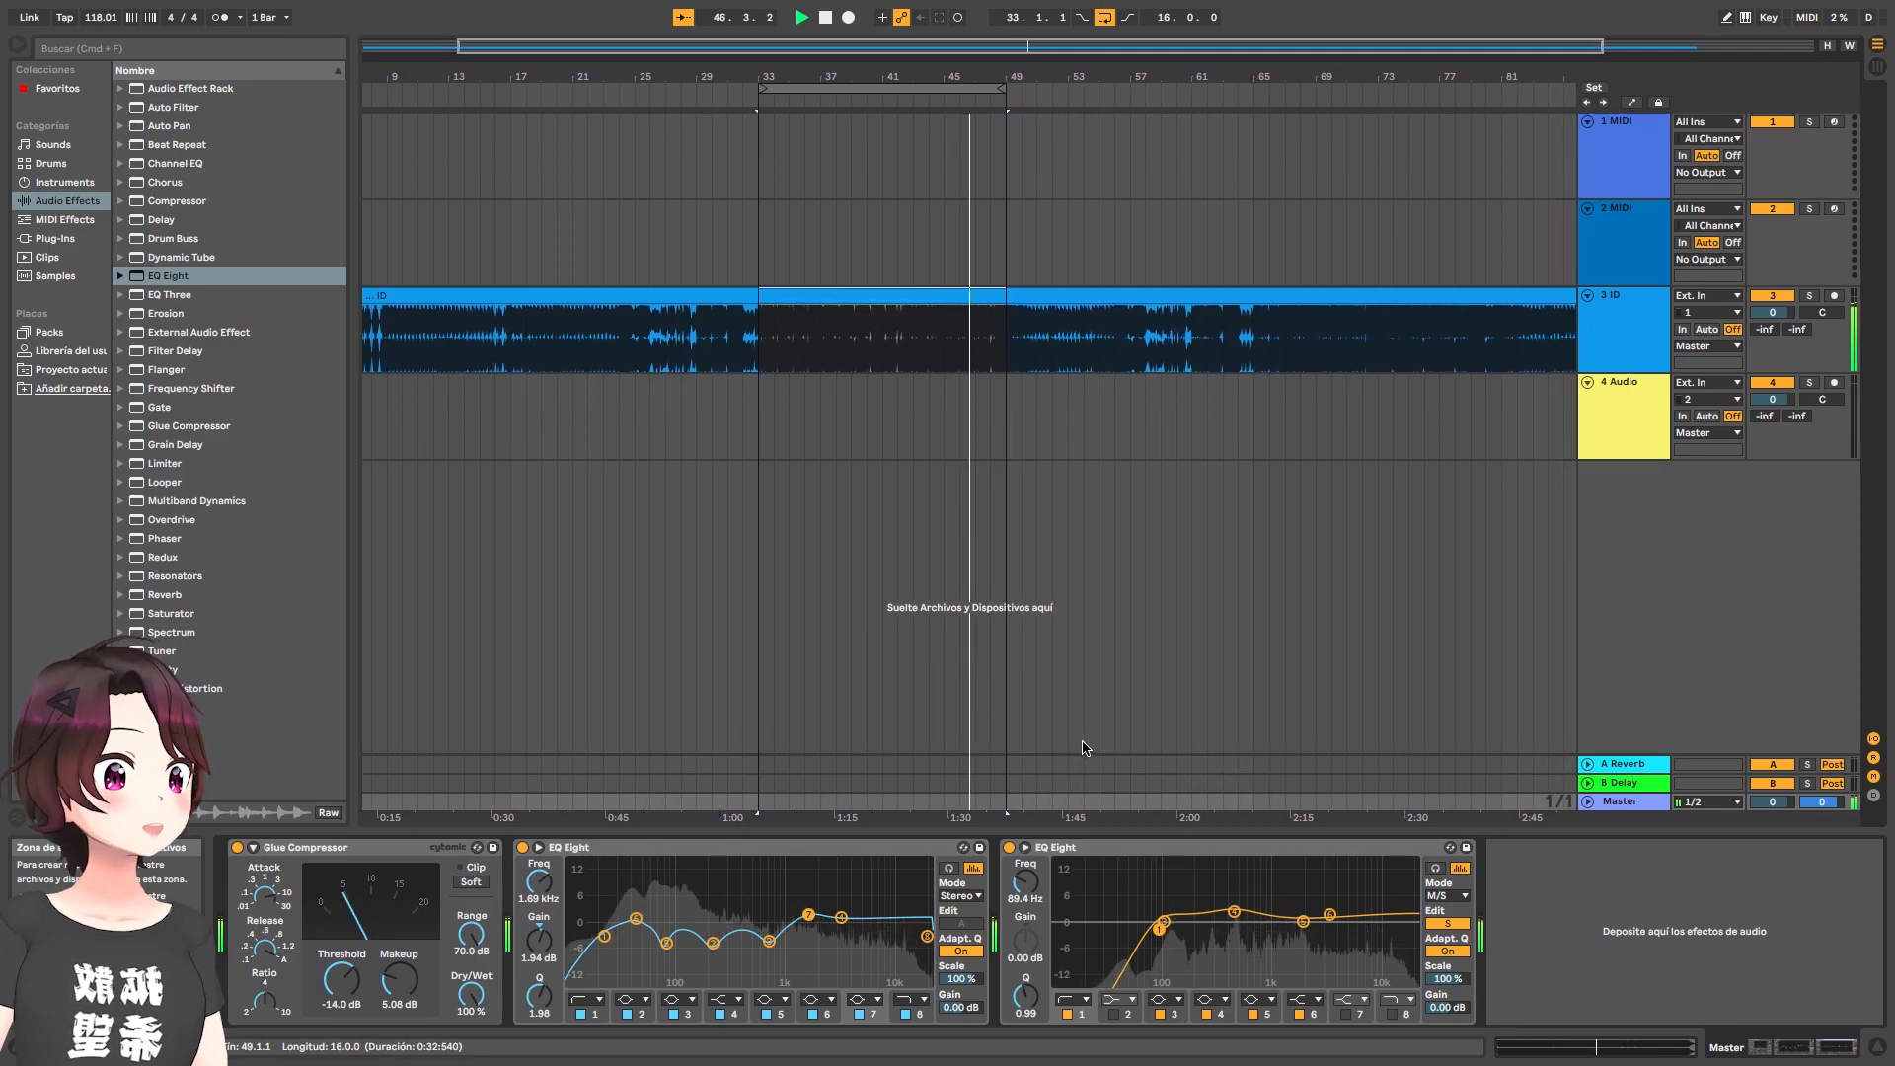
pyautogui.doubleClick(171, 614)
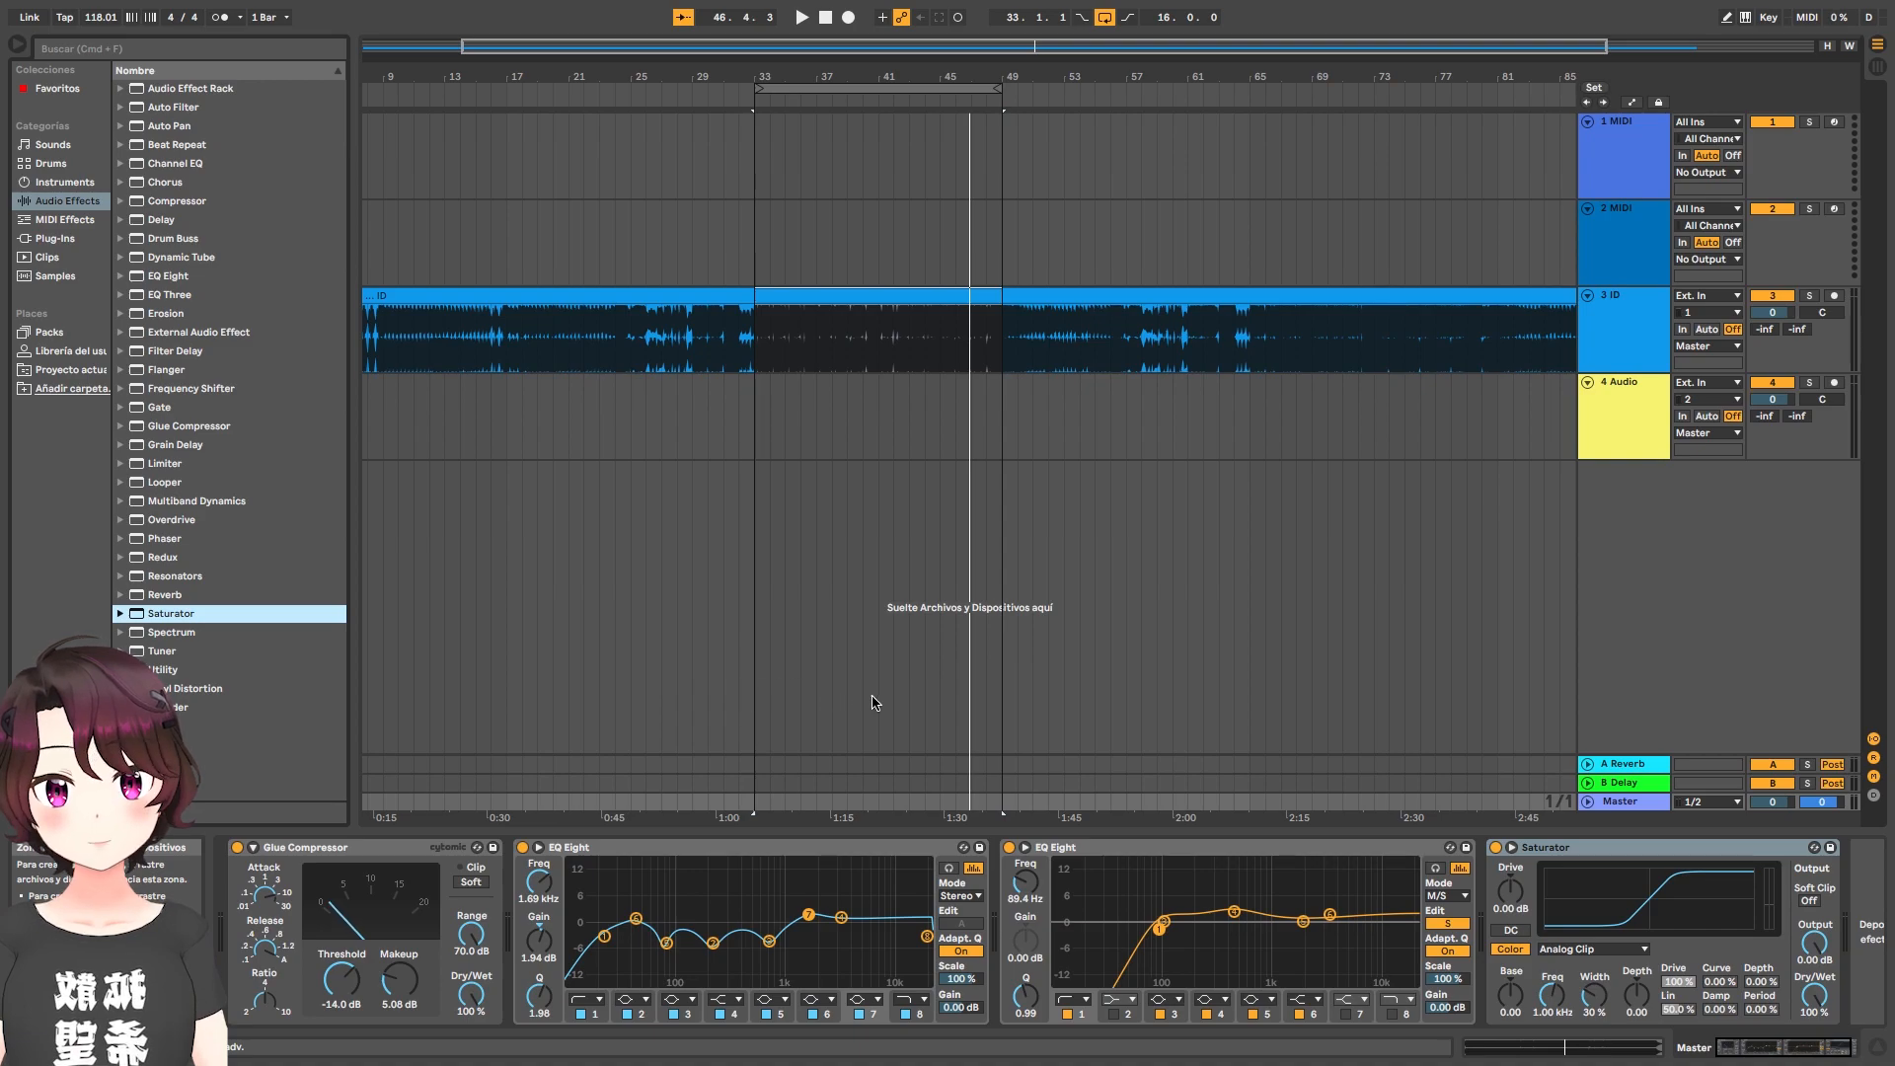
pyautogui.press('space')
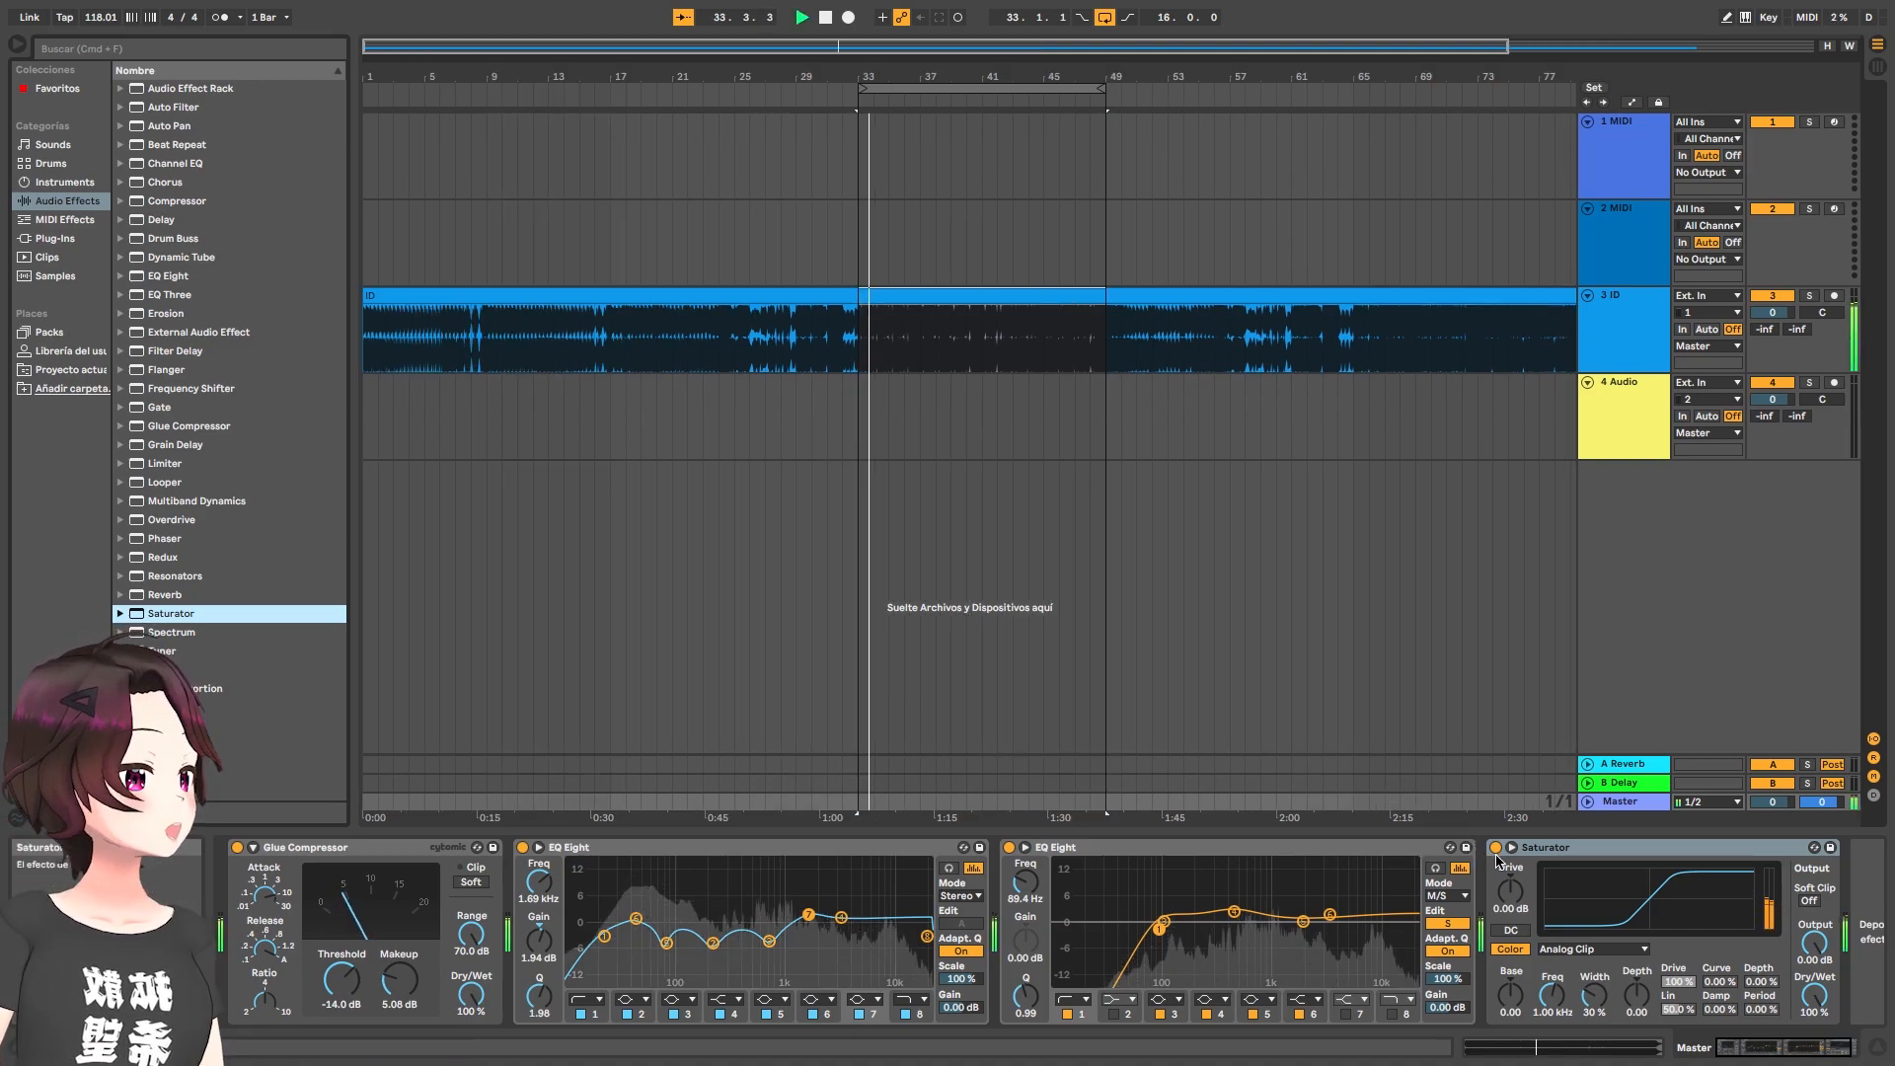
# Set the Saturator's Drive to 2.29 dB and Output to -2.29 dB, and toggle the device to compare its effect
pyautogui.moveTo(1509, 891); pyautogui.dragTo(1510, 882)
pyautogui.moveTo(1814, 942); pyautogui.dragTo(1814, 961)
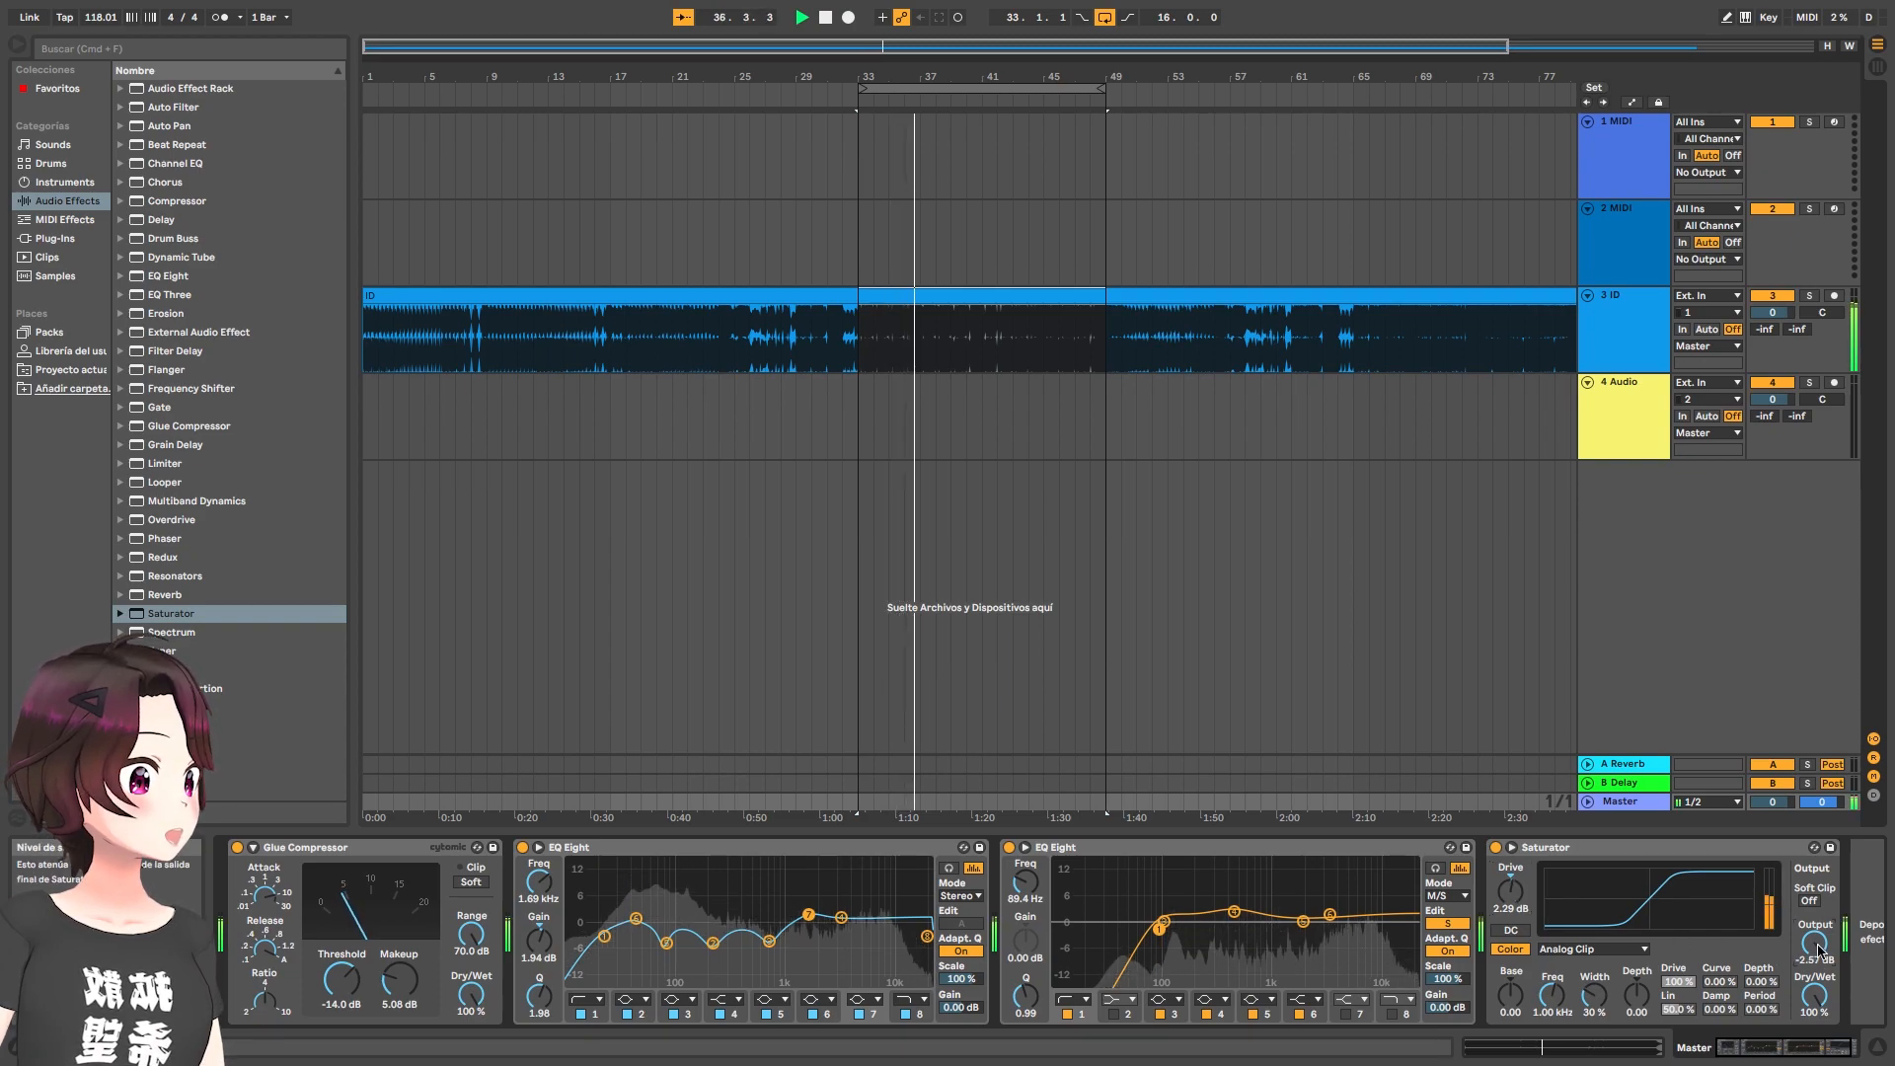
pyautogui.click(1496, 849)
pyautogui.click(1496, 849)
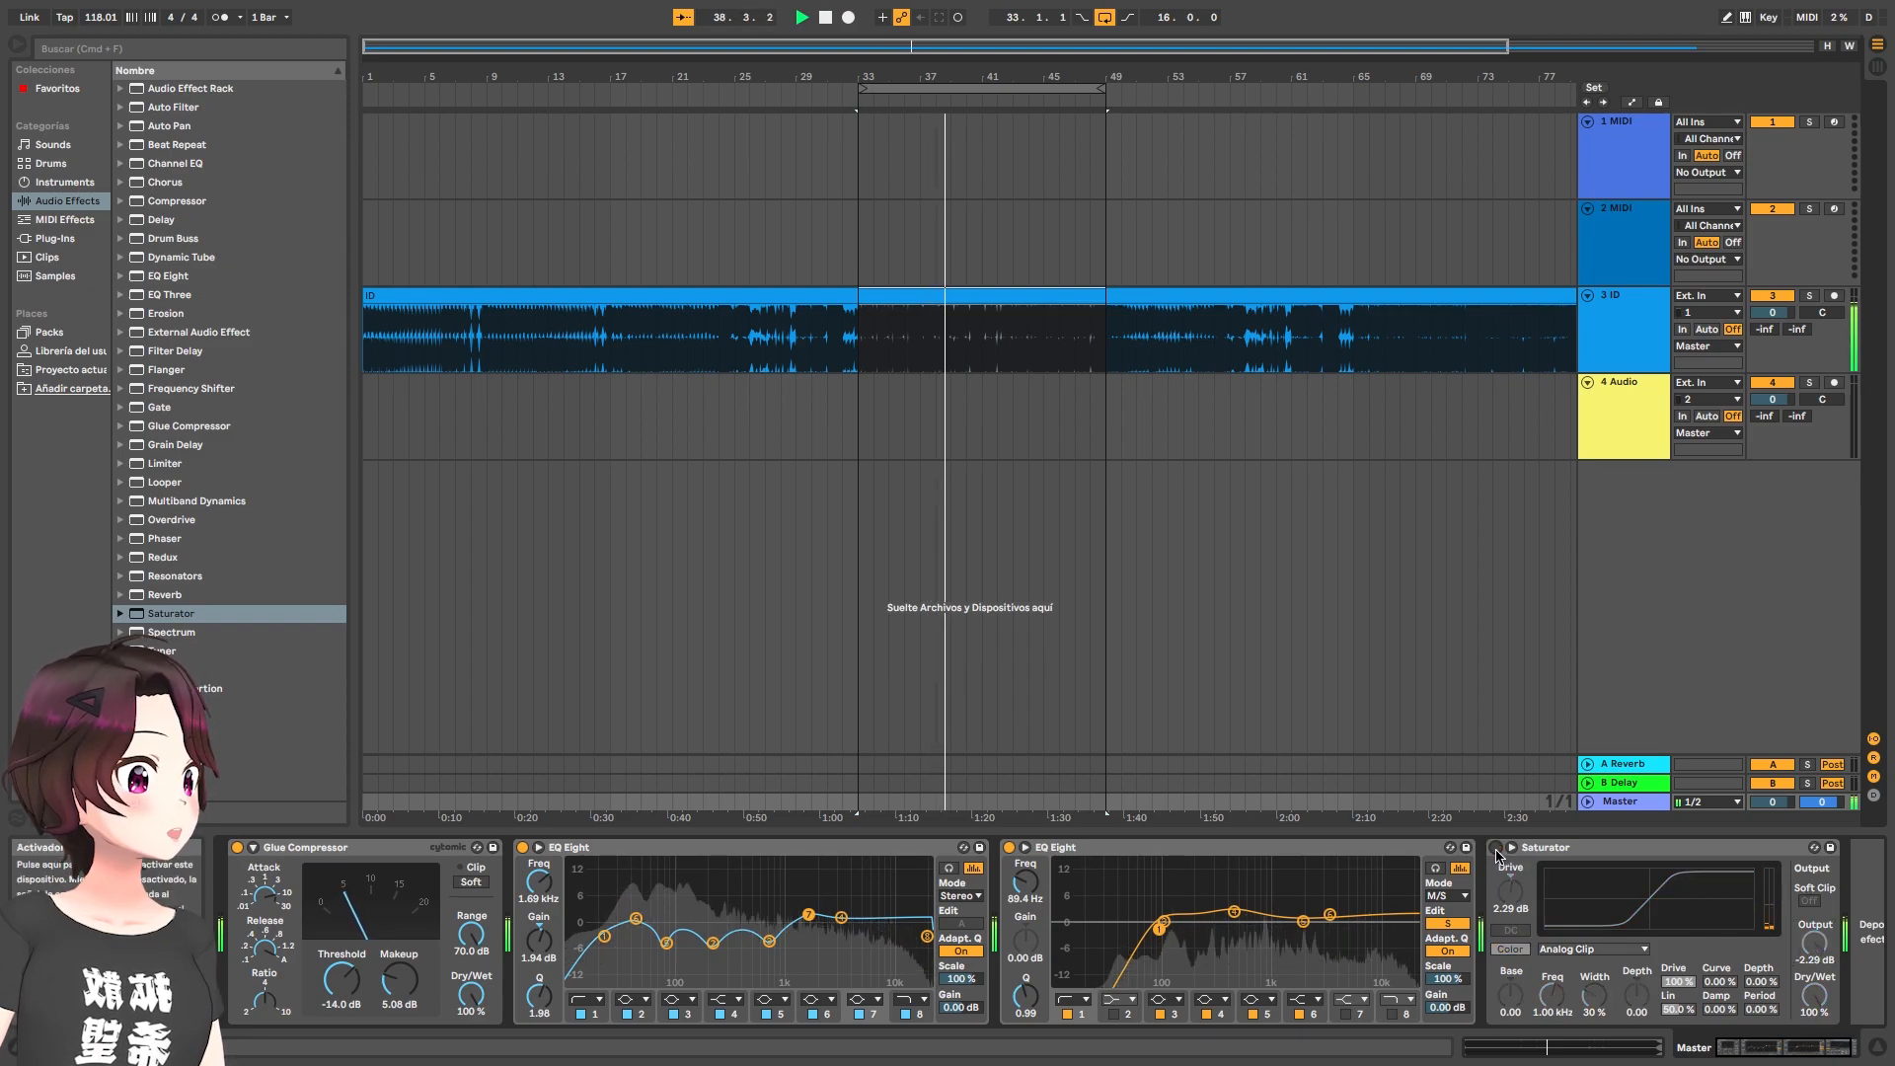
# Bypass and re-enable the Saturator during playback to compare the sound with and without saturation
pyautogui.click(1496, 848)
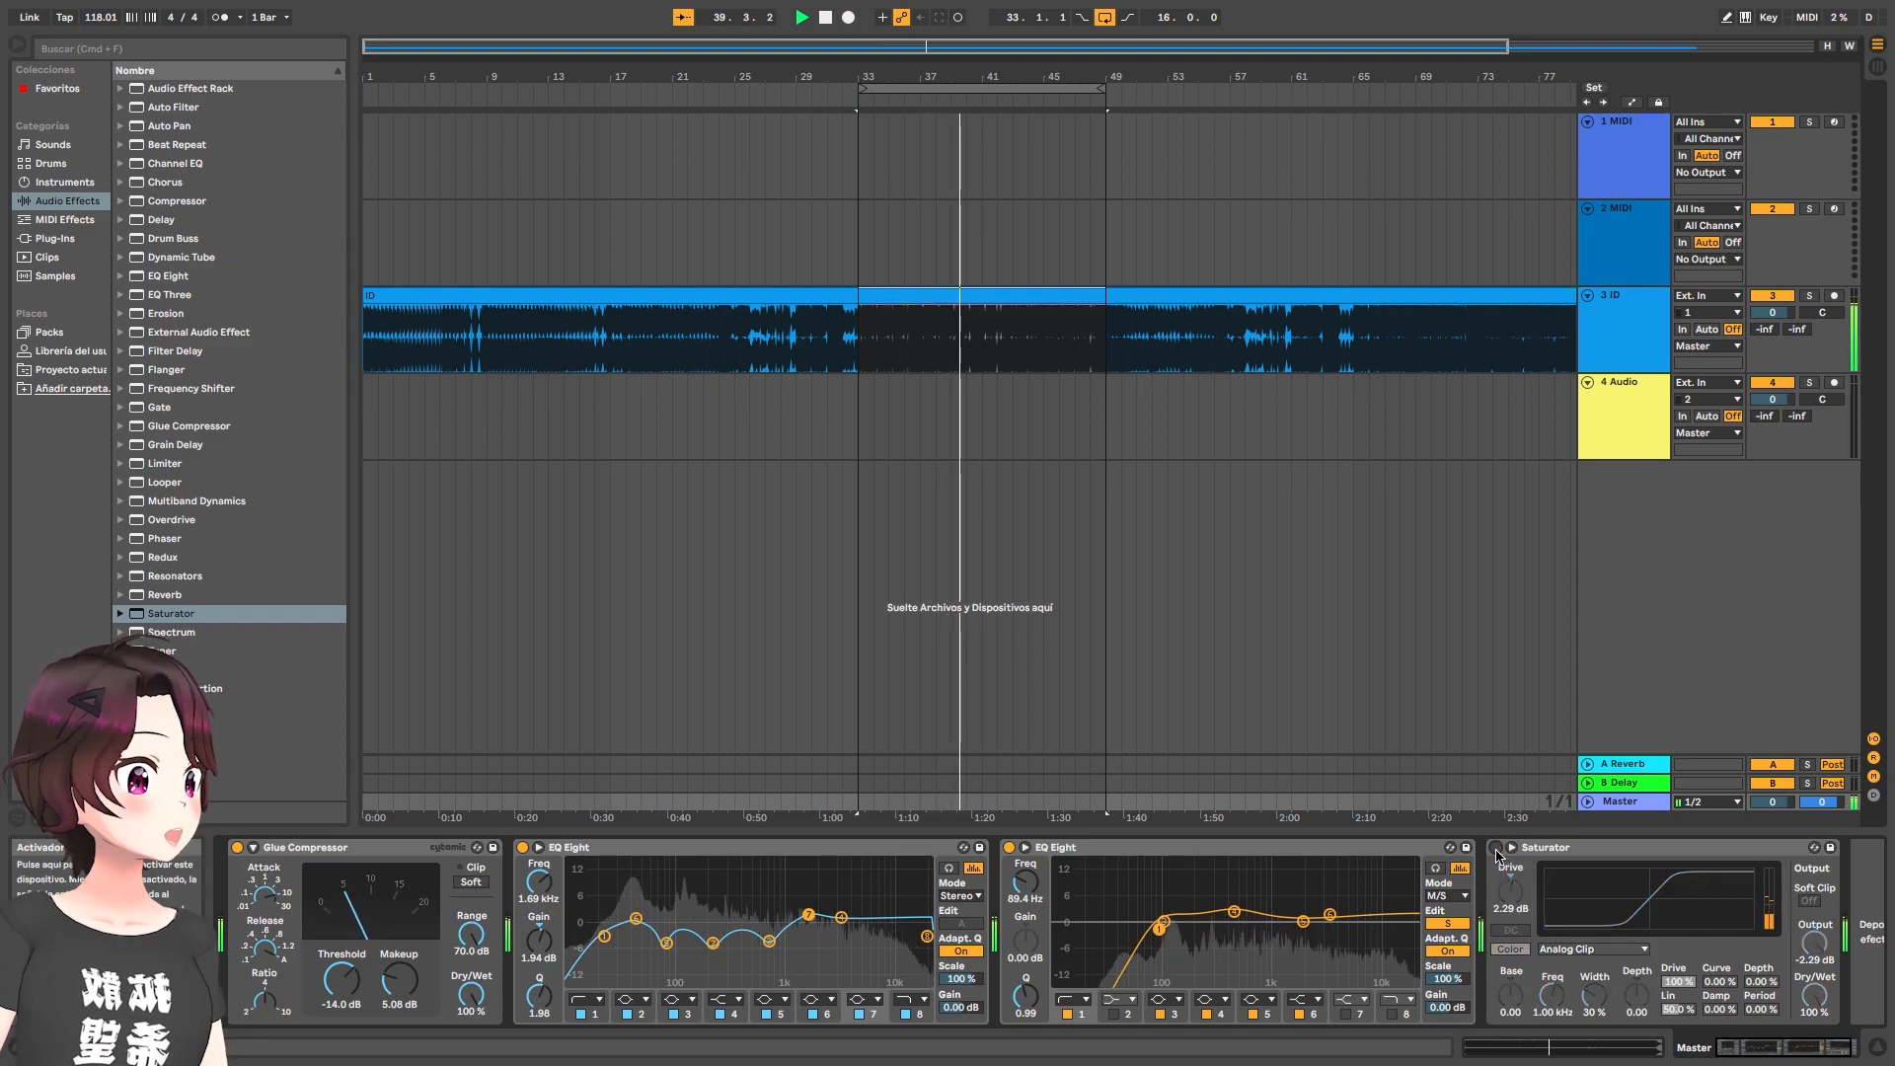
pyautogui.click(1497, 849)
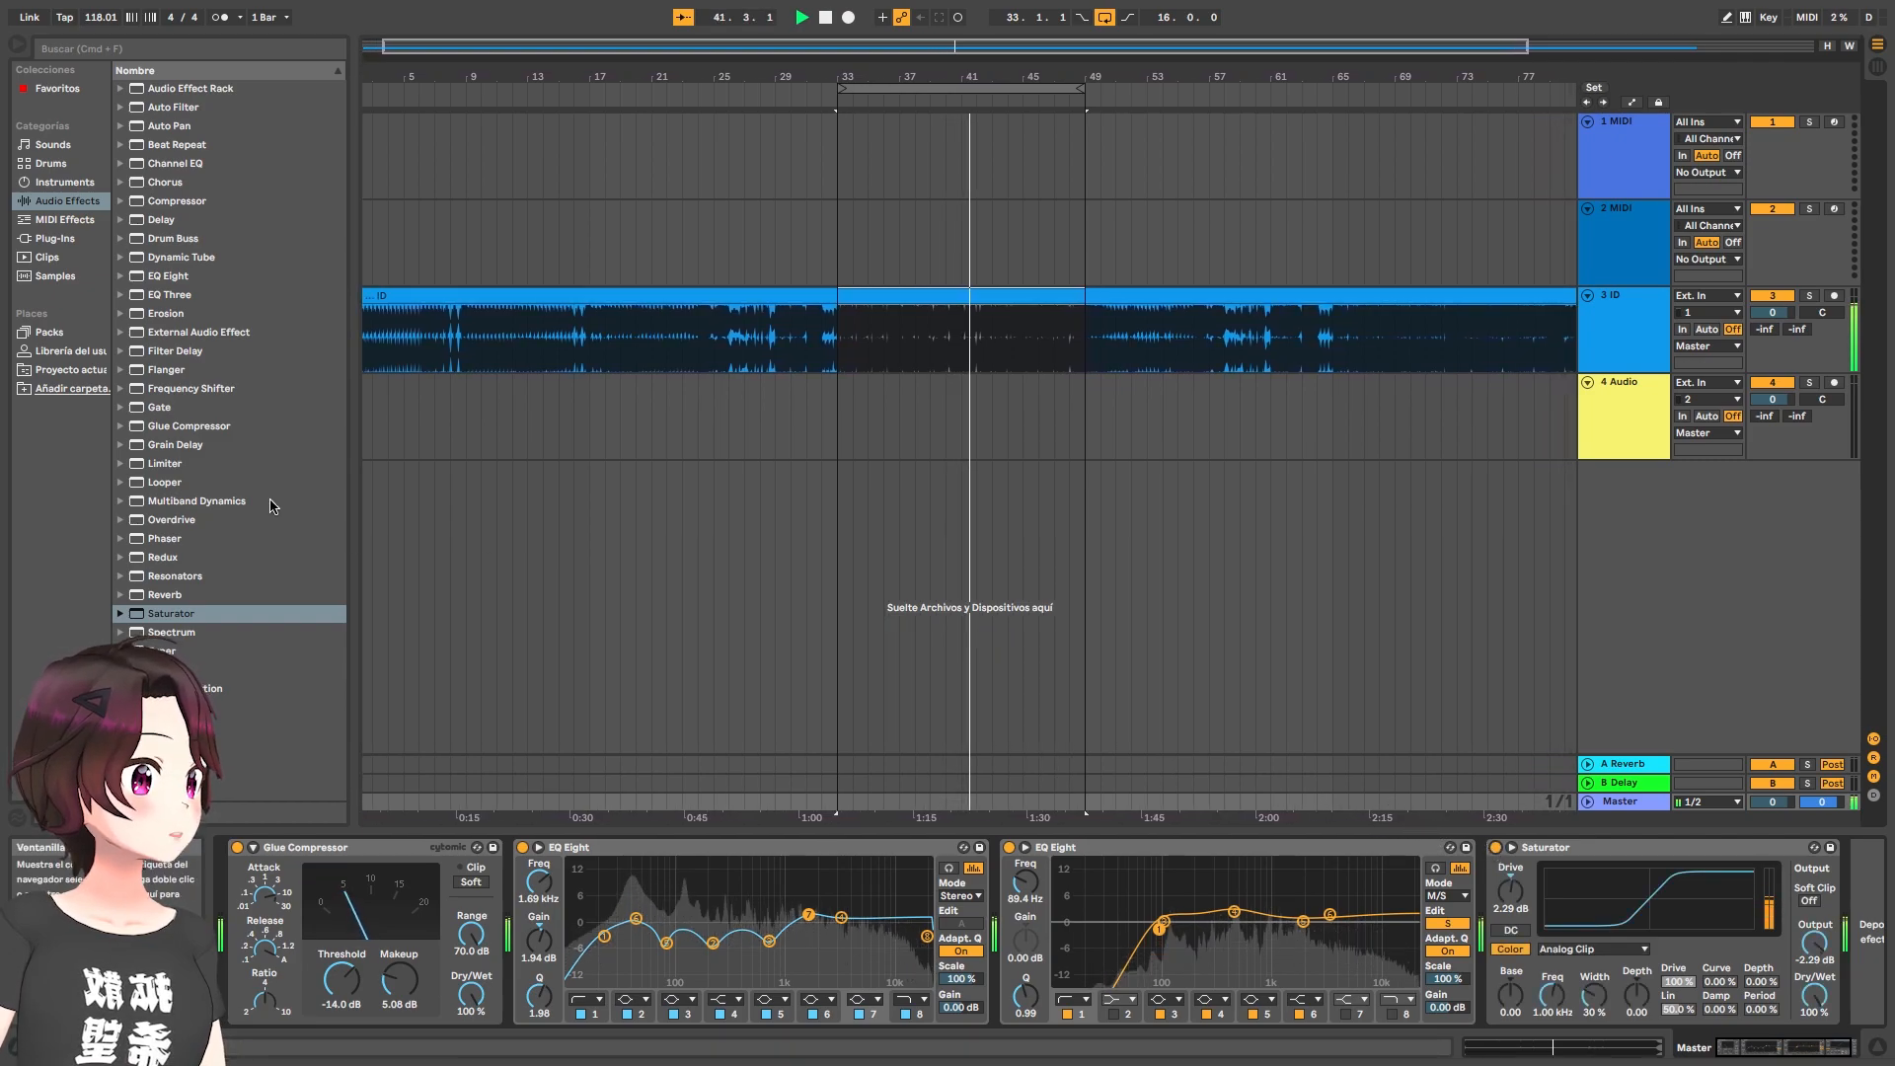
# Add a Limiter after the Saturator on the Master and, with the loop playing, set its Gain to 5.10 dB
pyautogui.press('space')
pyautogui.doubleClick(174, 464)
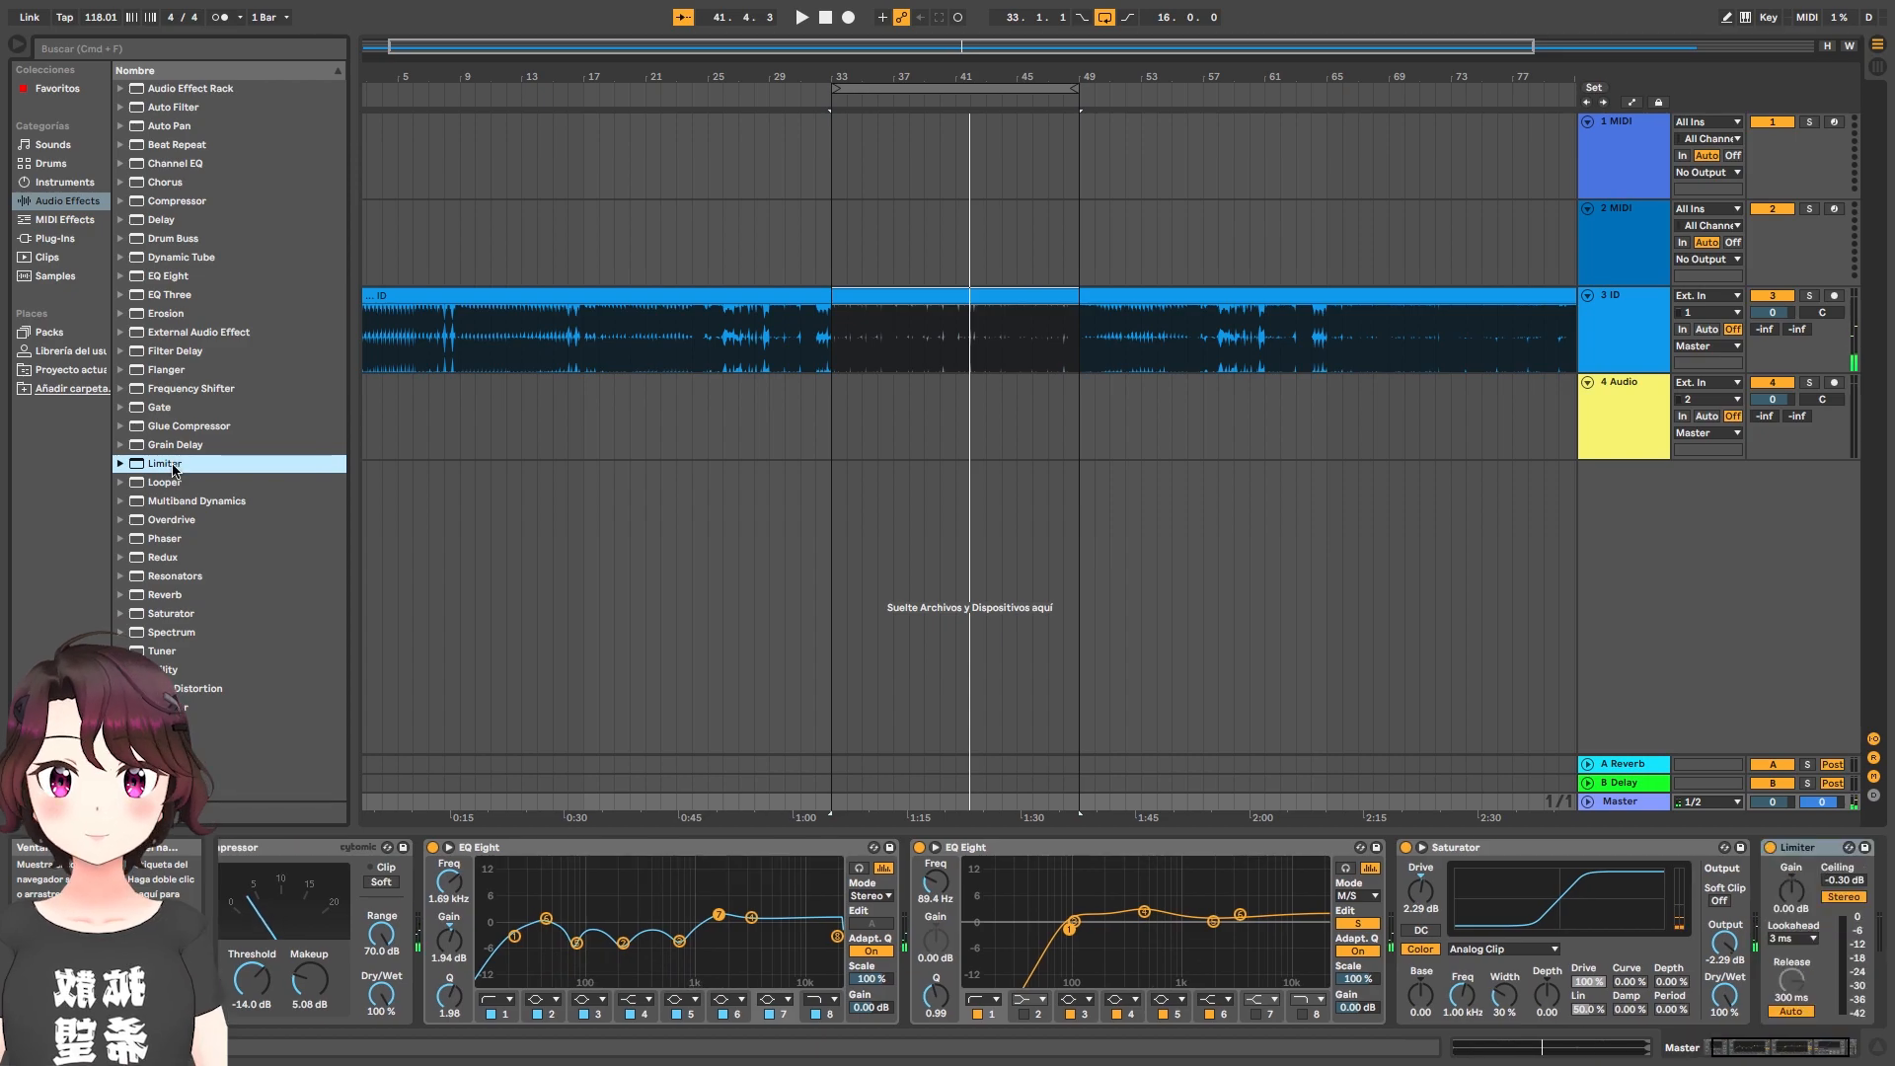
pyautogui.press('space')
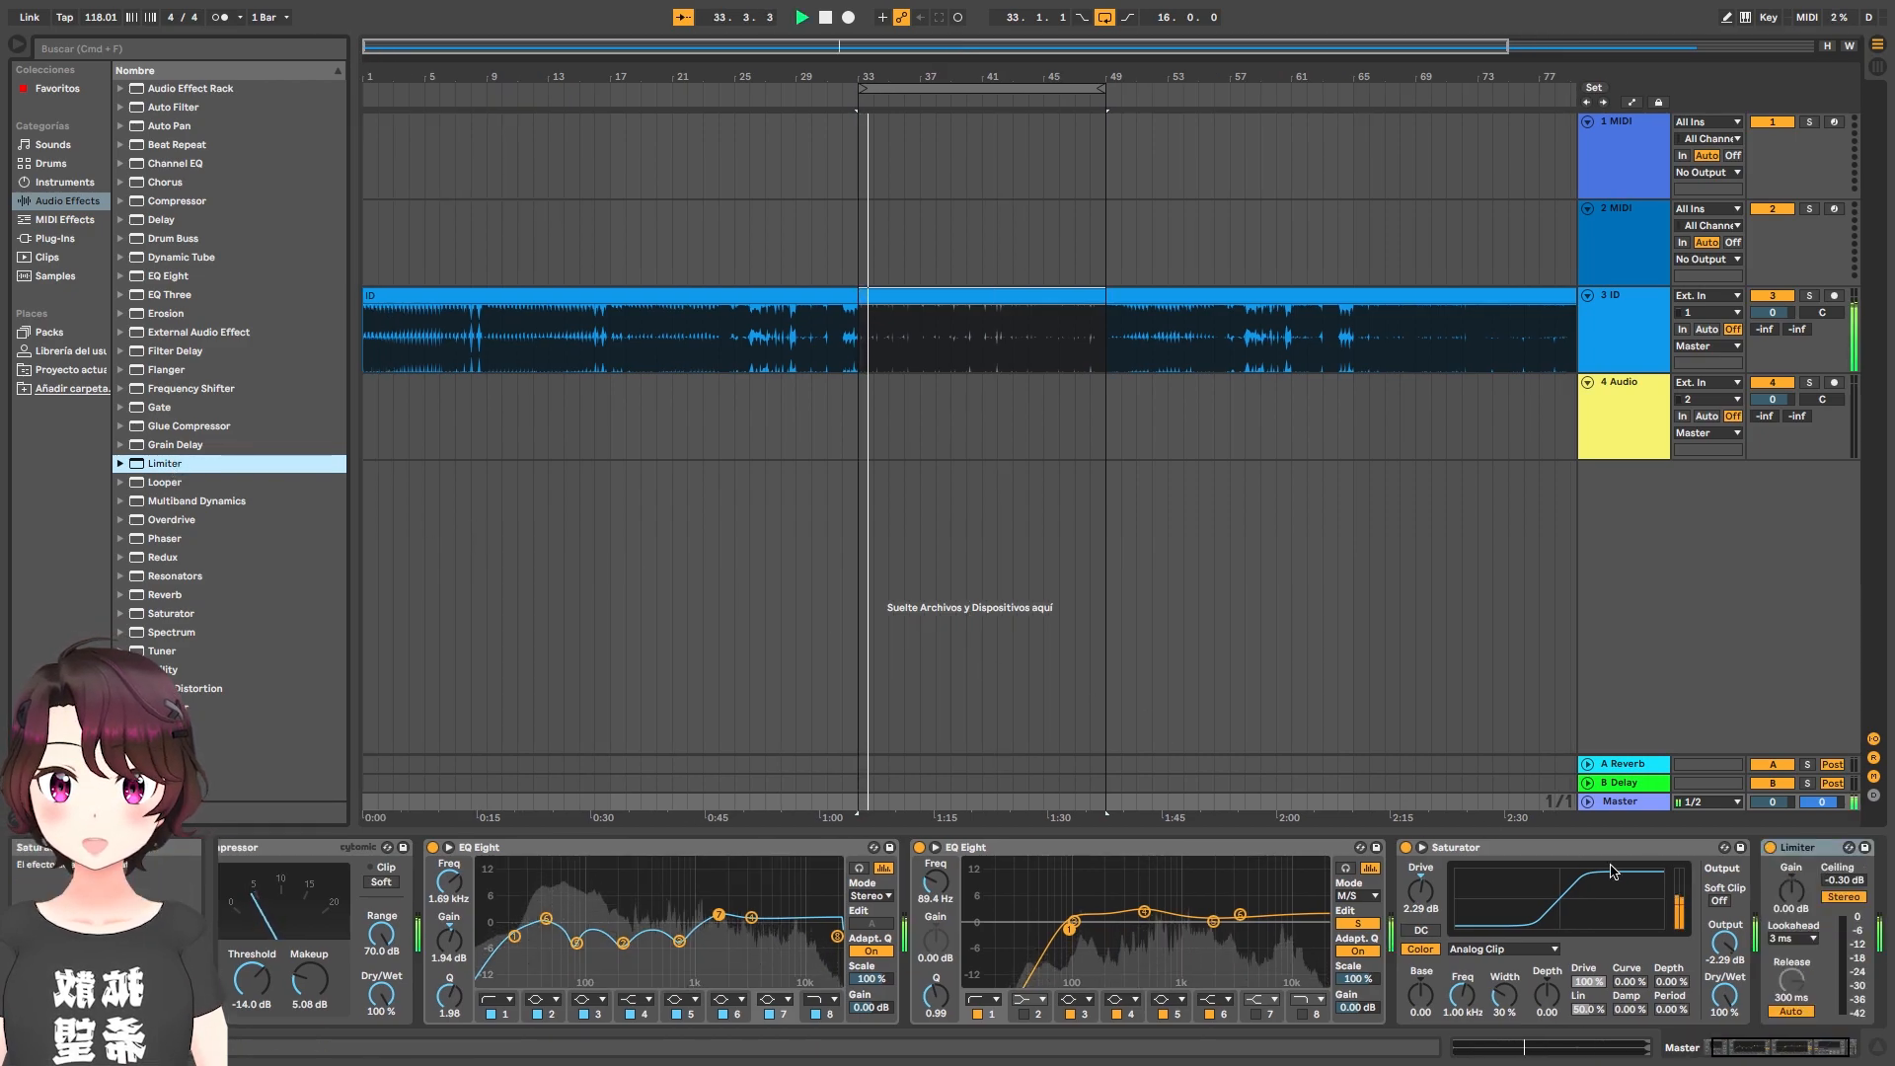
pyautogui.moveTo(1791, 891); pyautogui.dragTo(1791, 854)
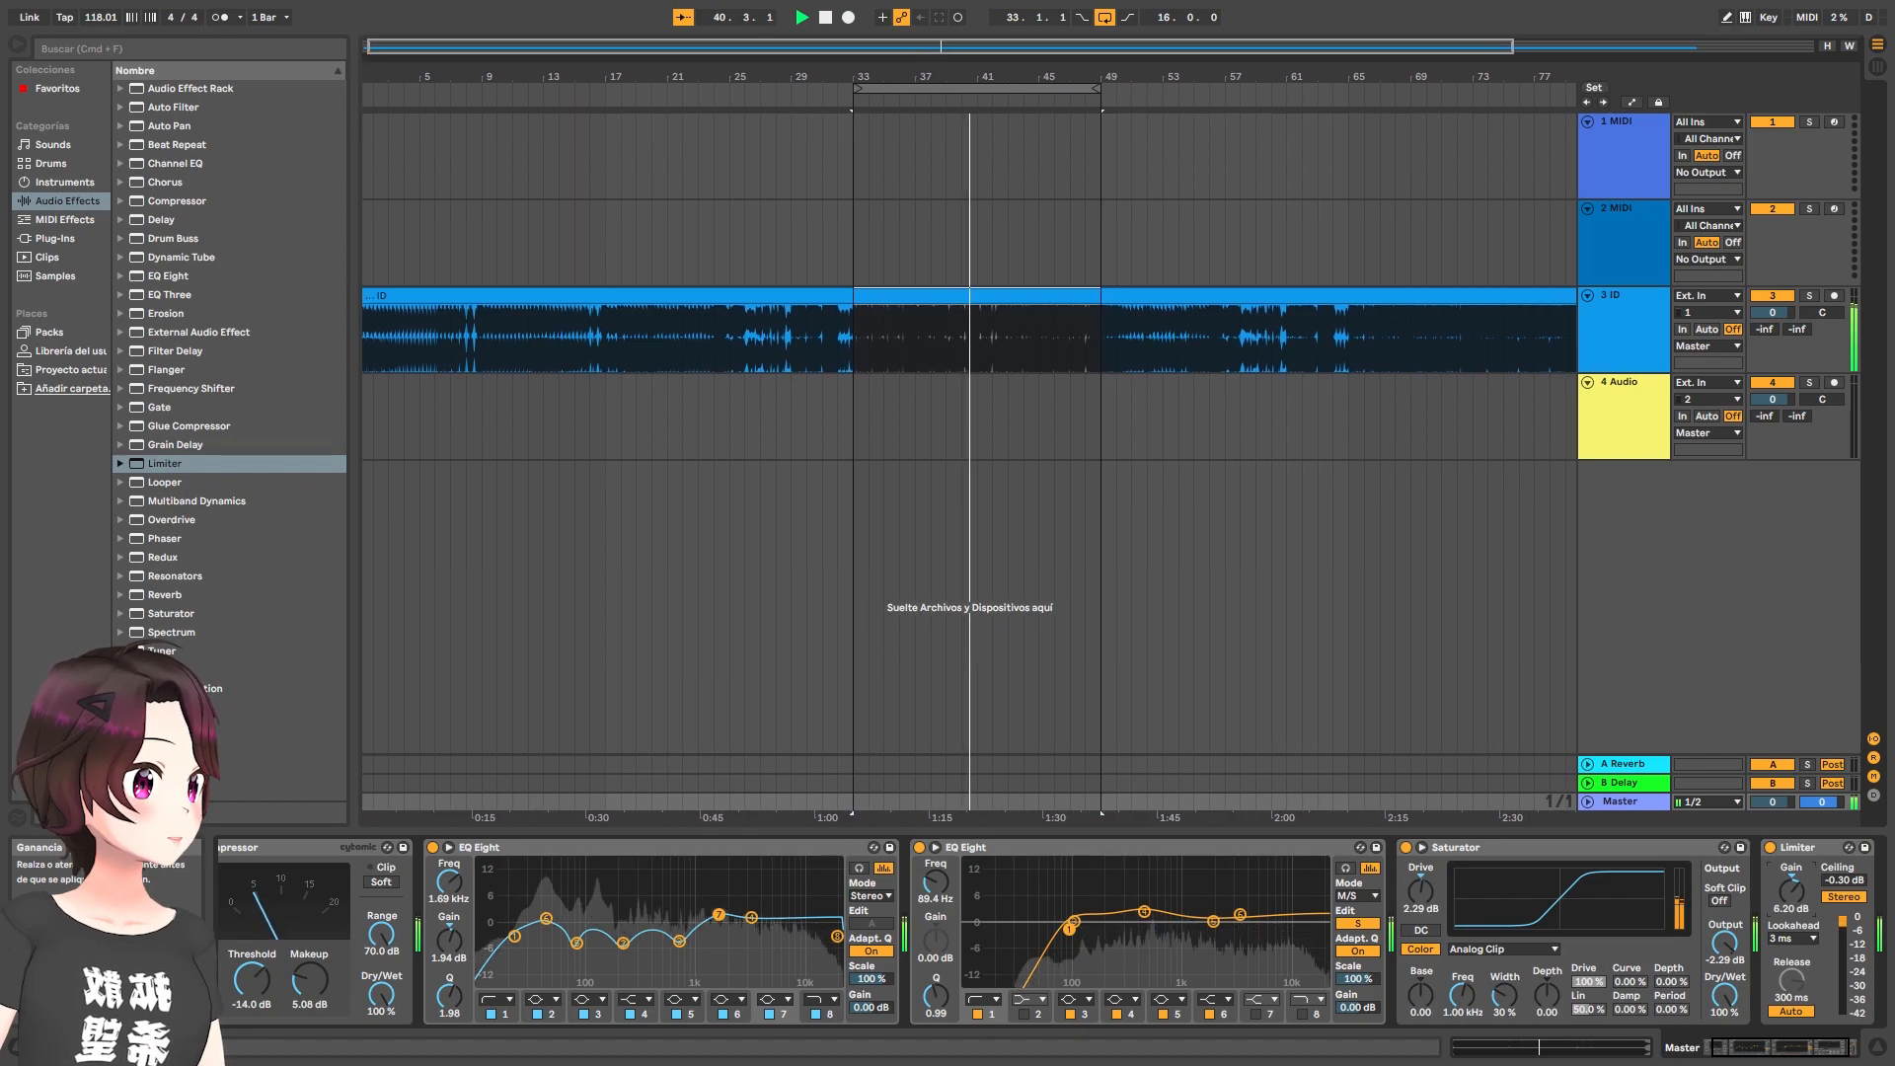
pyautogui.moveTo(1792, 892); pyautogui.dragTo(1792, 897)
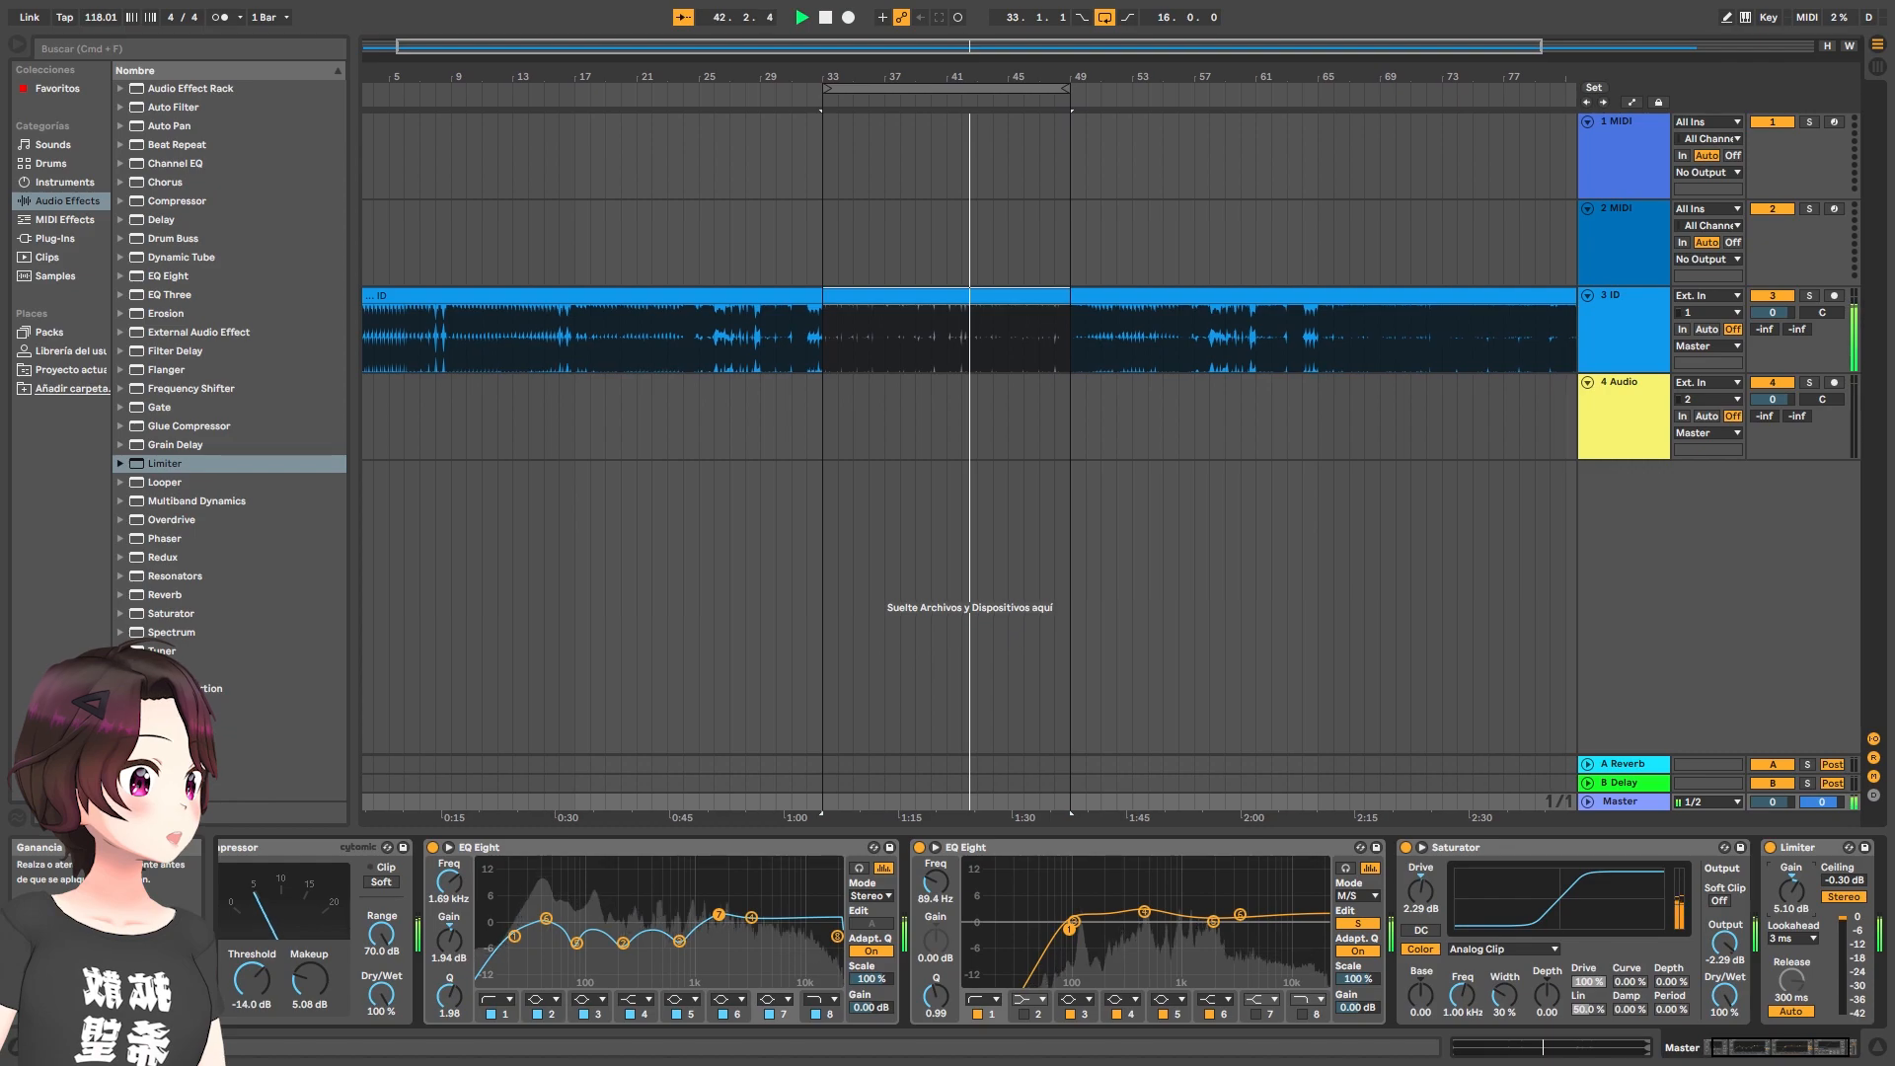
# Group the Glue Compressor, both EQ Eights and the Saturator into one Audio Effect Rack, leaving the Limiter outside it
pyautogui.click(1581, 848)
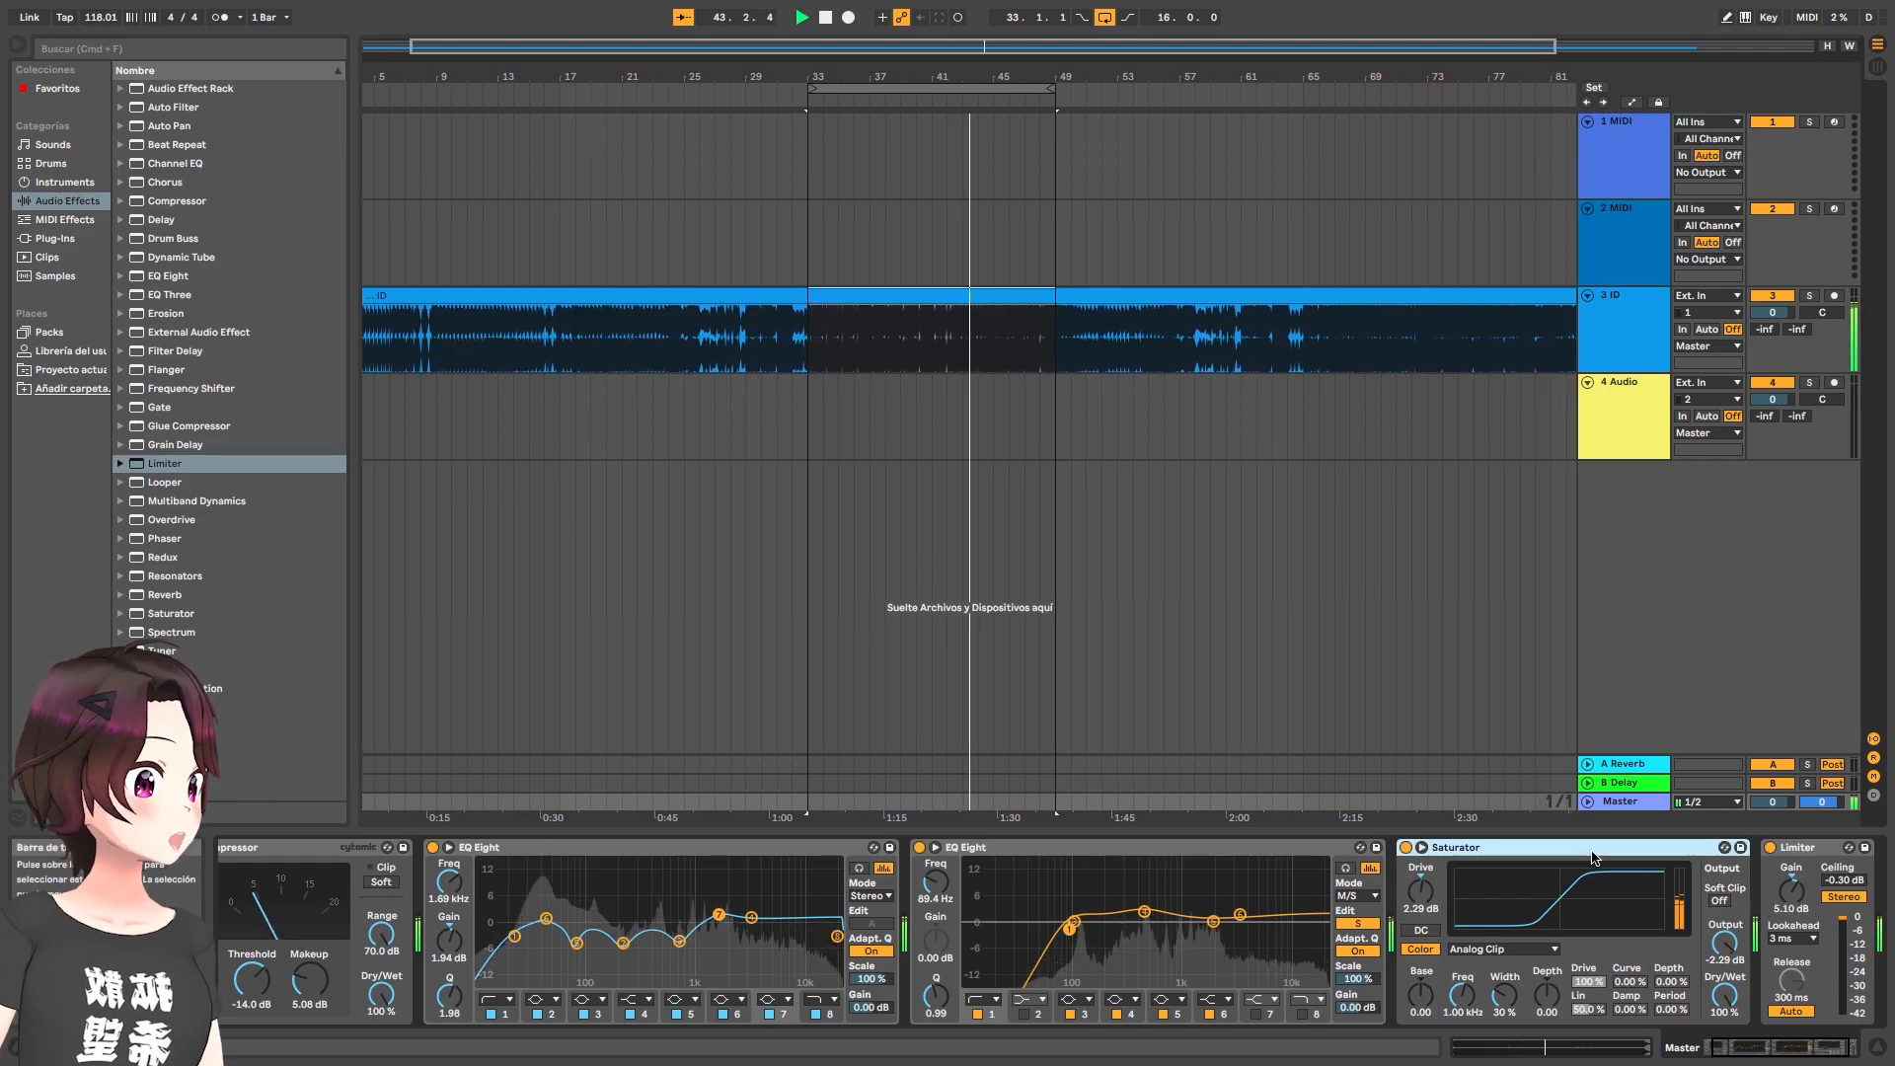
pyautogui.click(1188, 848)
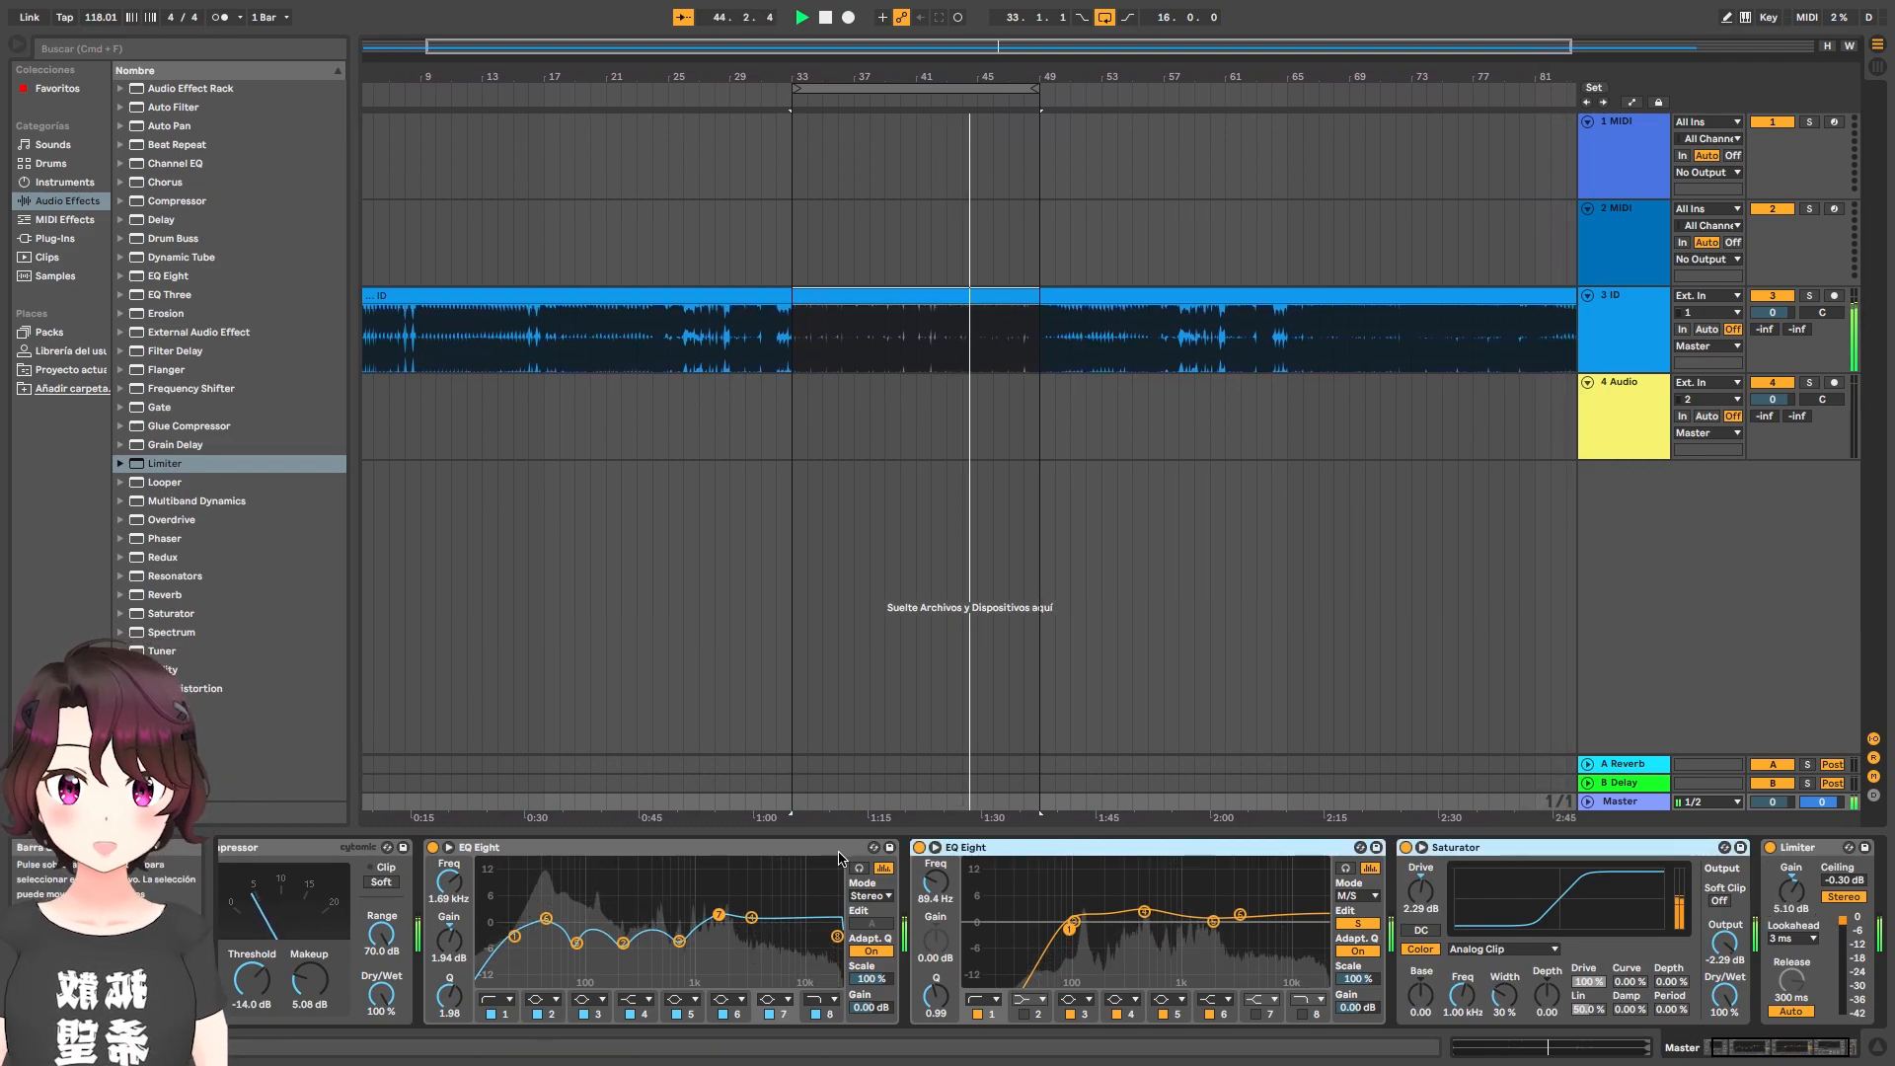
pyautogui.keyDown('shift'); pyautogui.click(784, 851); pyautogui.keyUp('shift')
pyautogui.keyDown('shift'); pyautogui.click(361, 849); pyautogui.keyUp('shift')
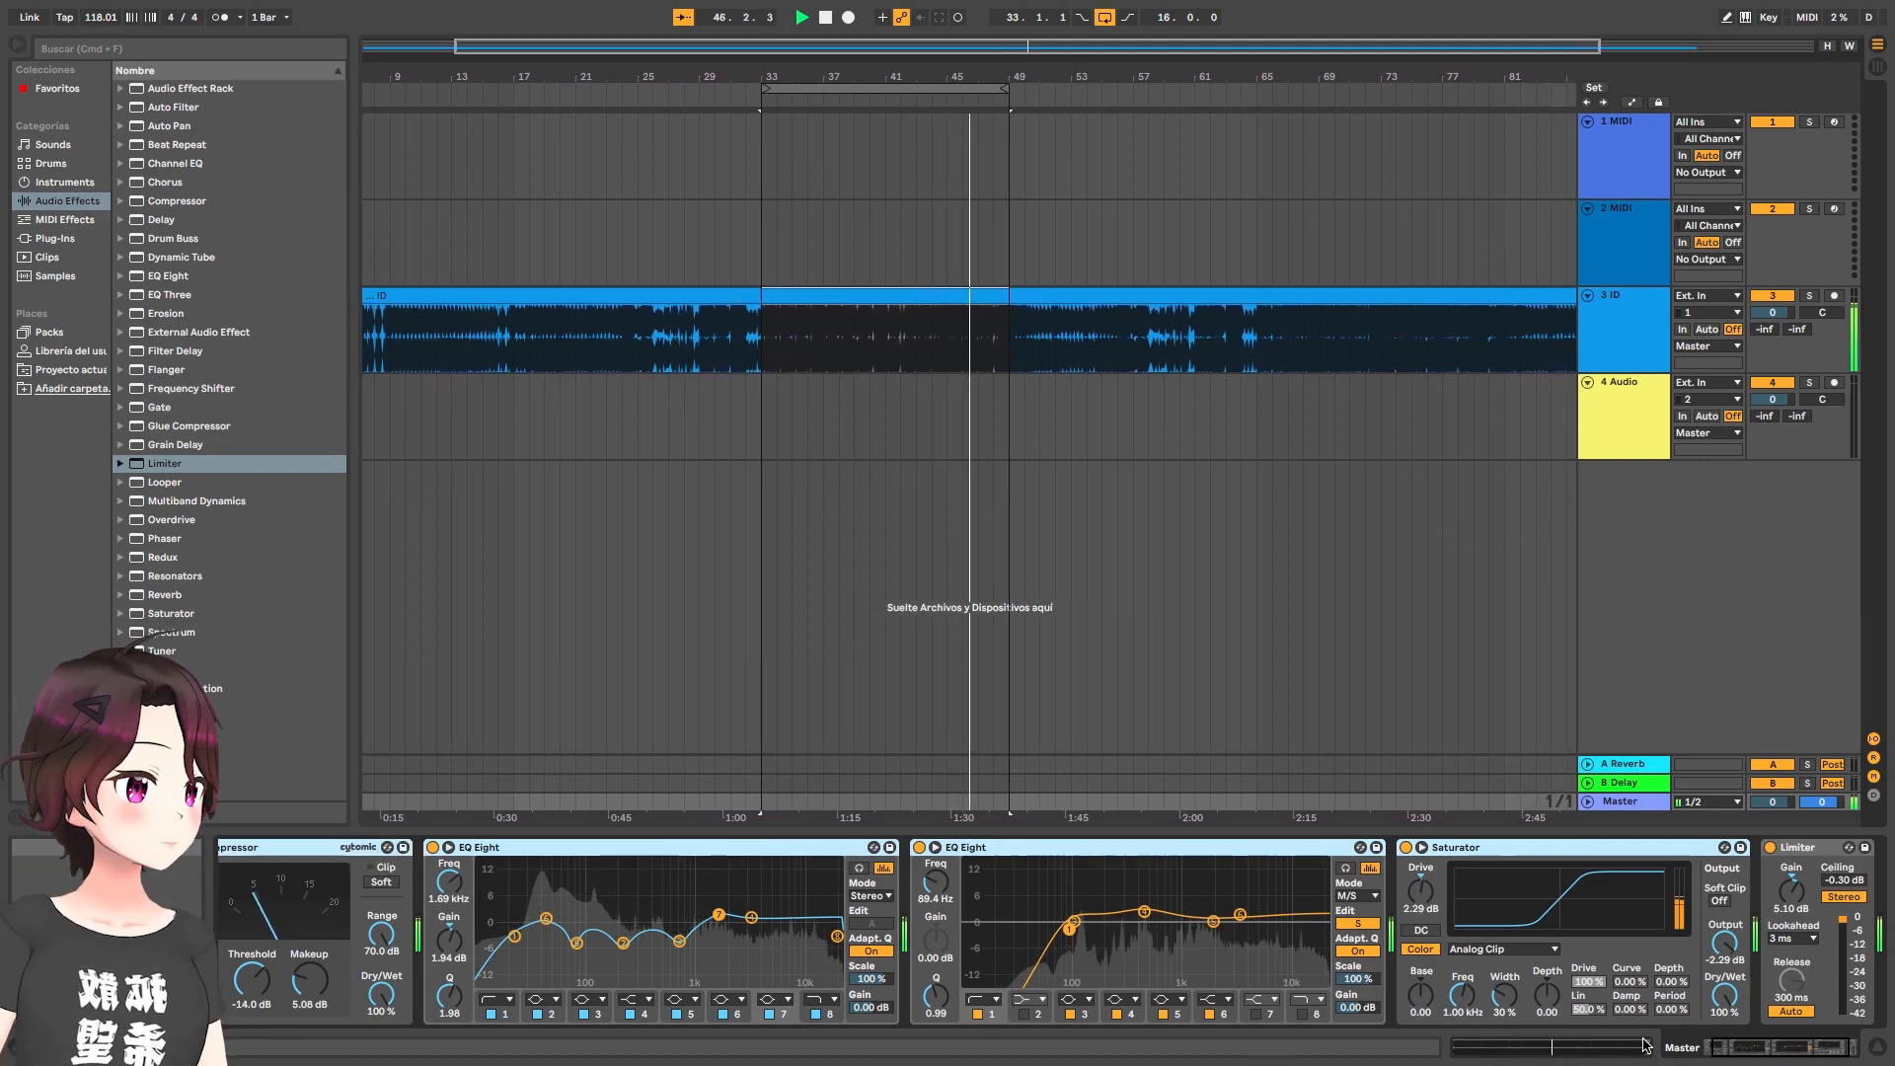
pyautogui.click(1722, 1049)
pyautogui.moveTo(1722, 1049); pyautogui.dragTo(1713, 1049)
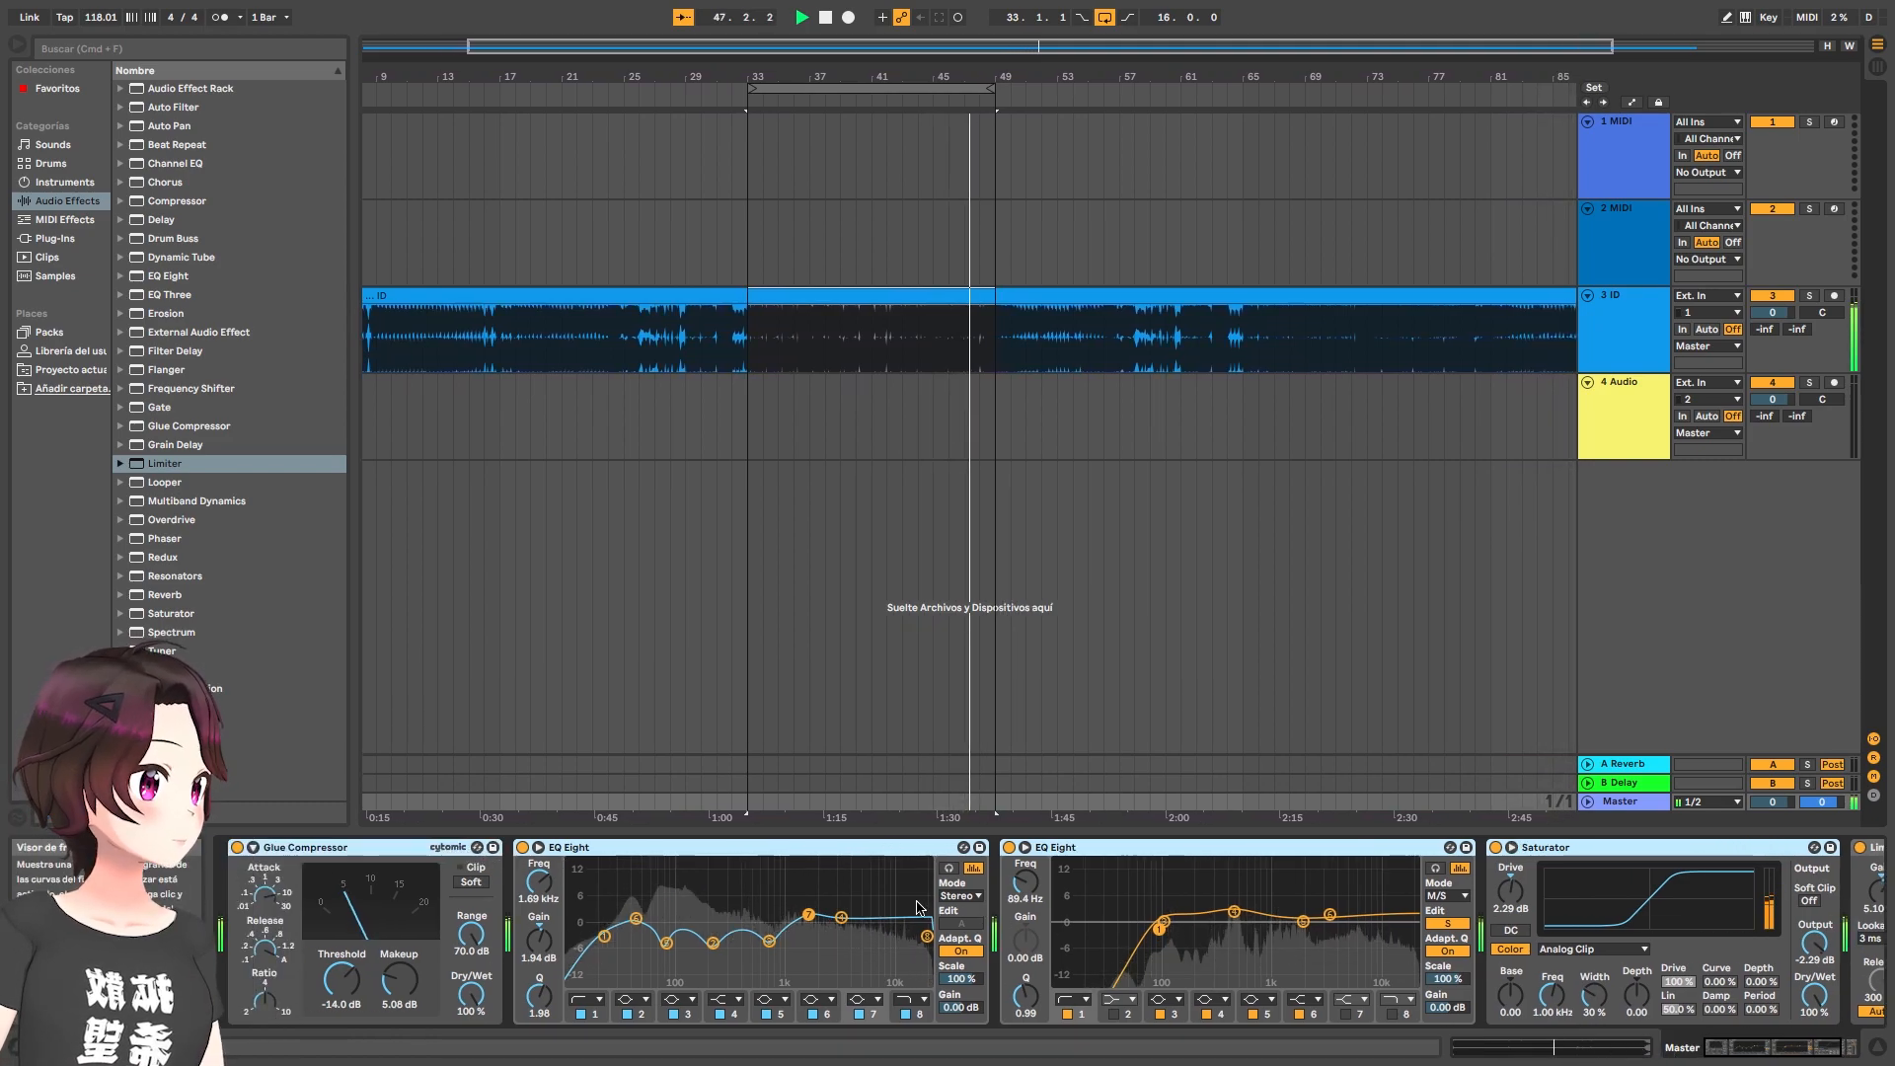
pyautogui.press('super+g')
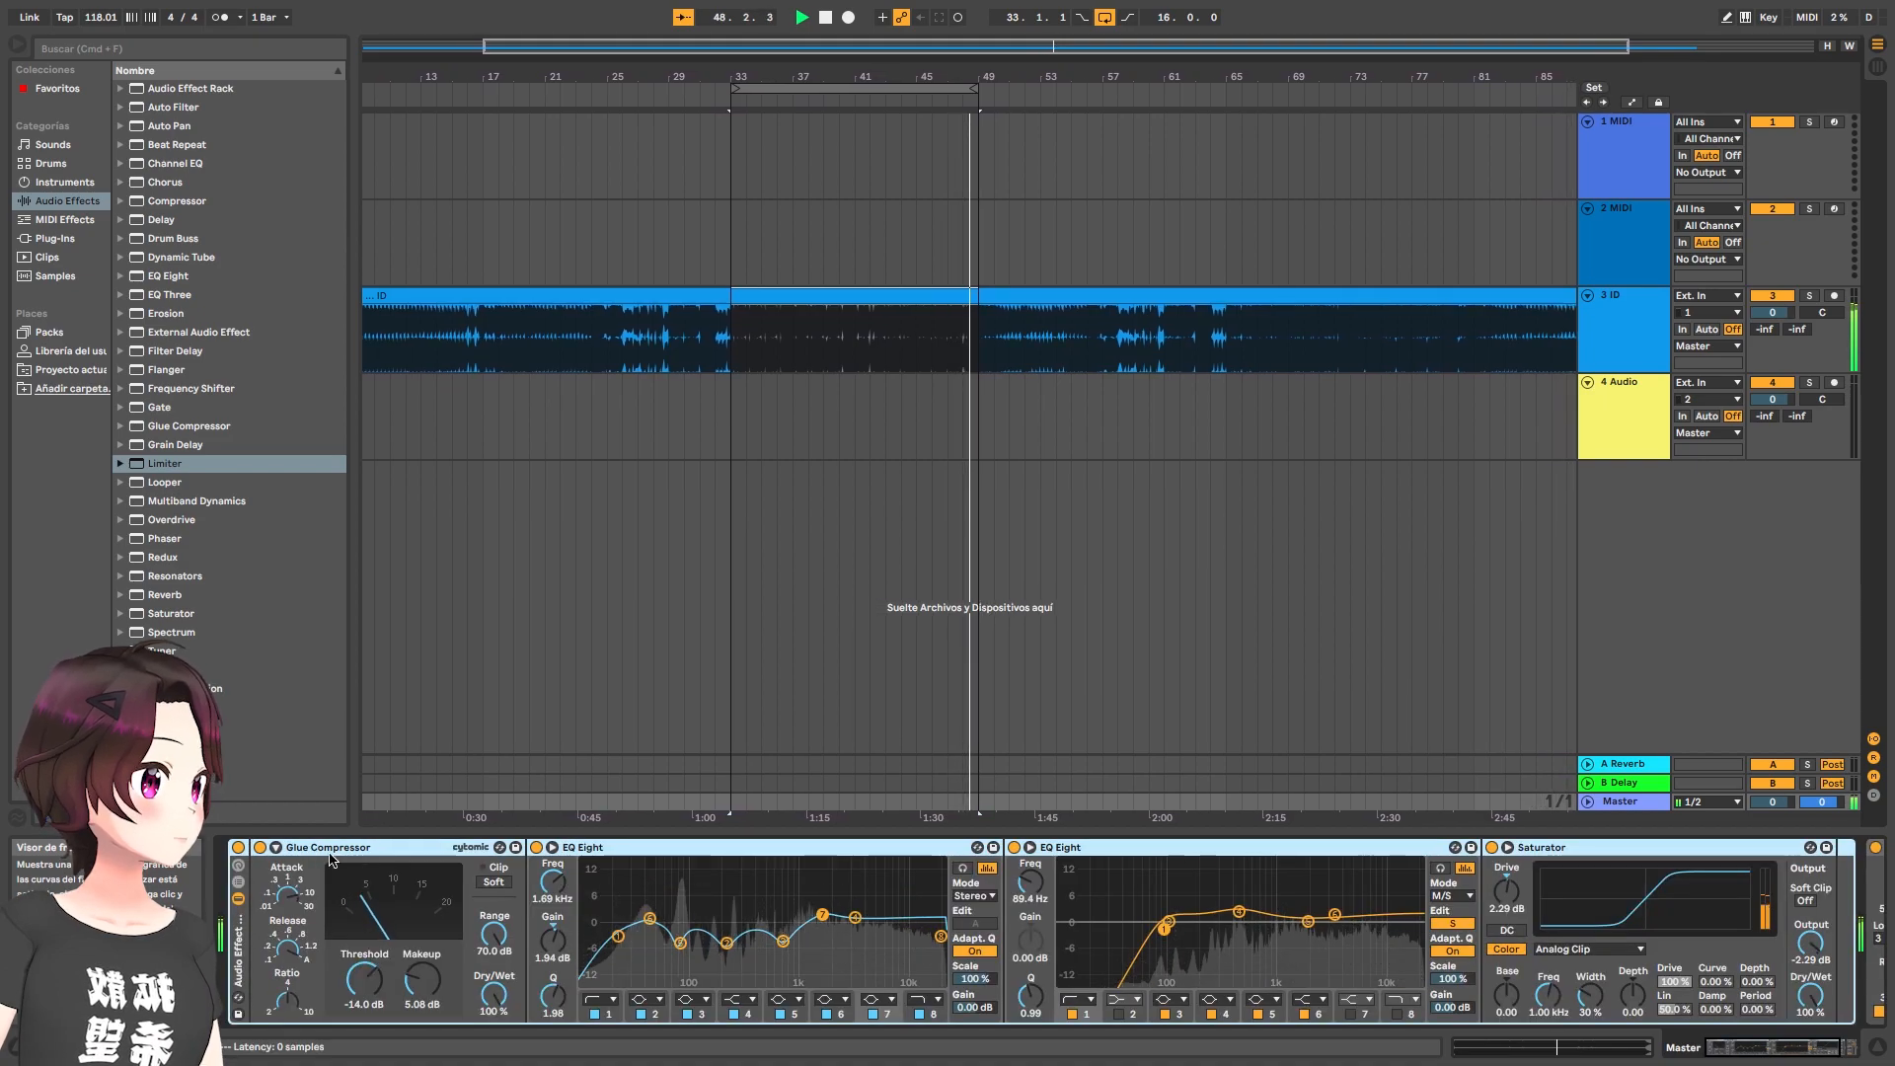
# Bypass and re-enable the whole Audio Effect Rack repeatedly during playback to compare the master with and without processing
pyautogui.click(238, 849)
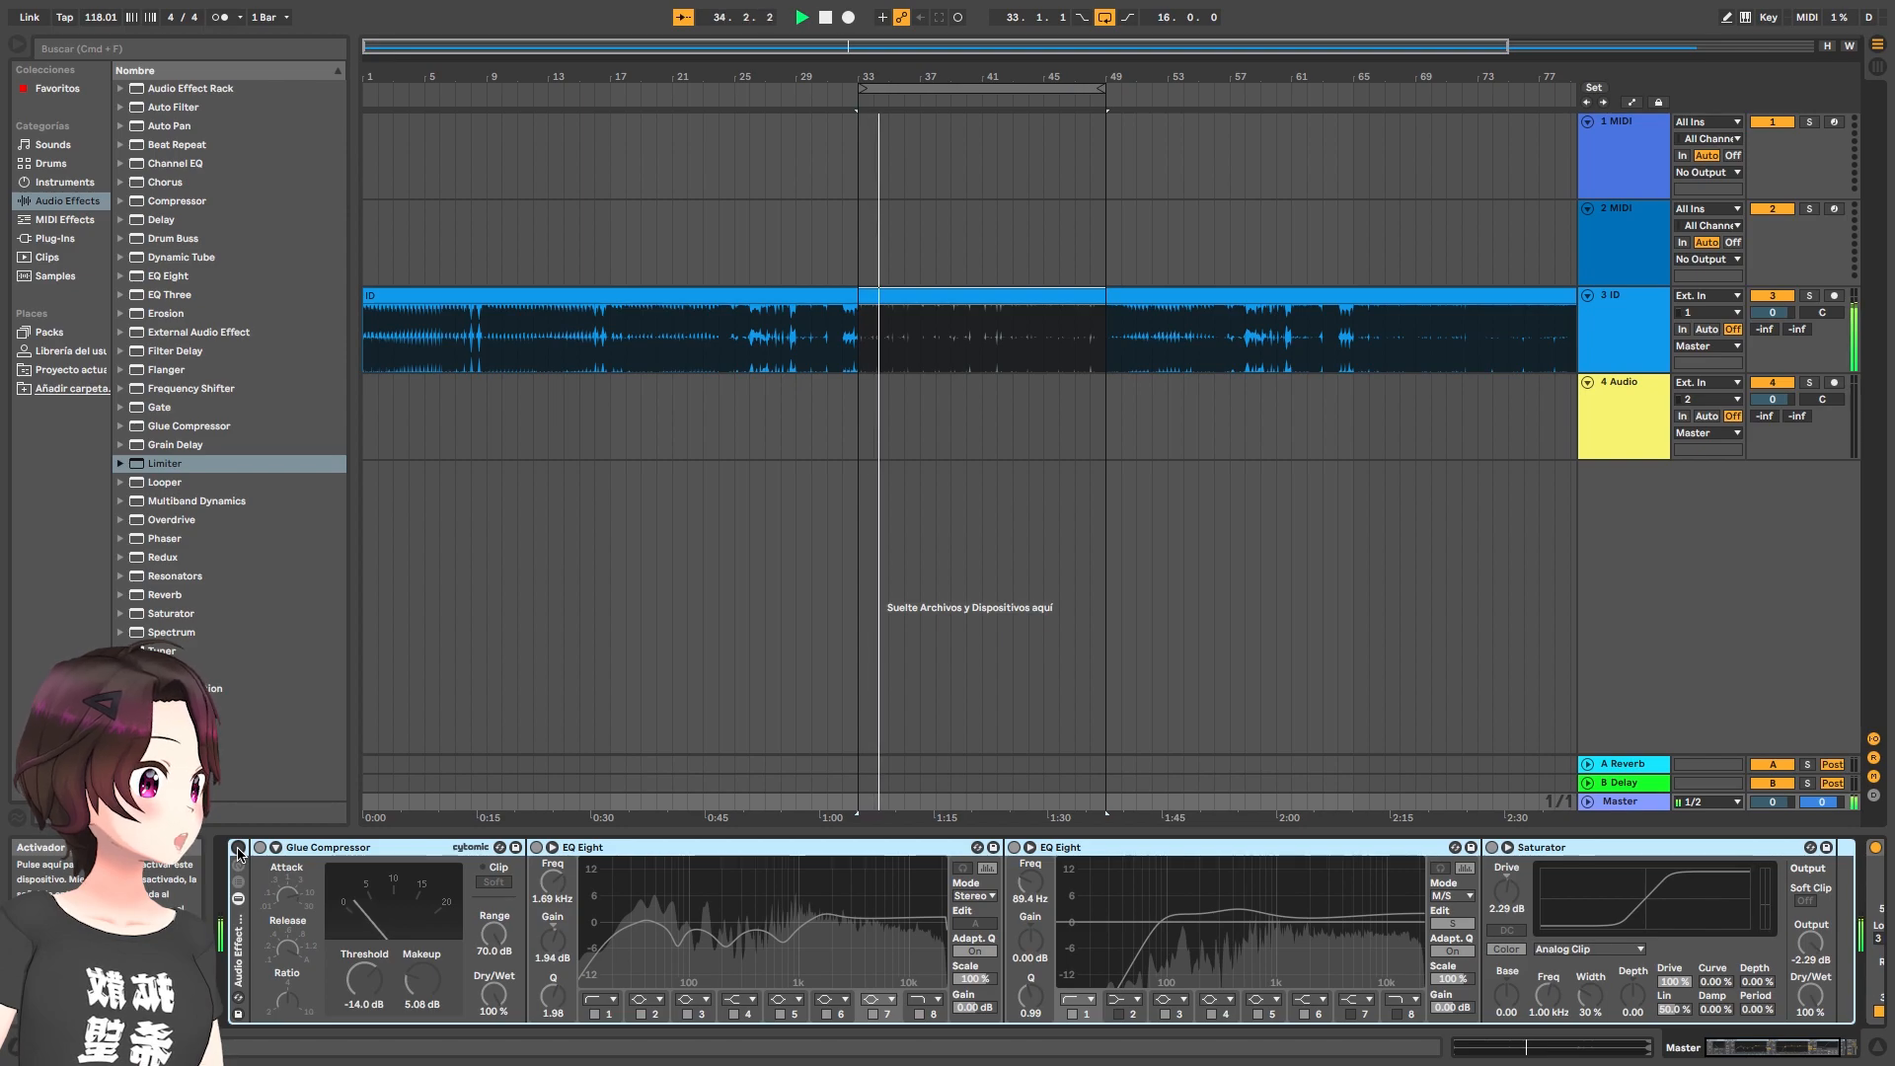
pyautogui.click(238, 849)
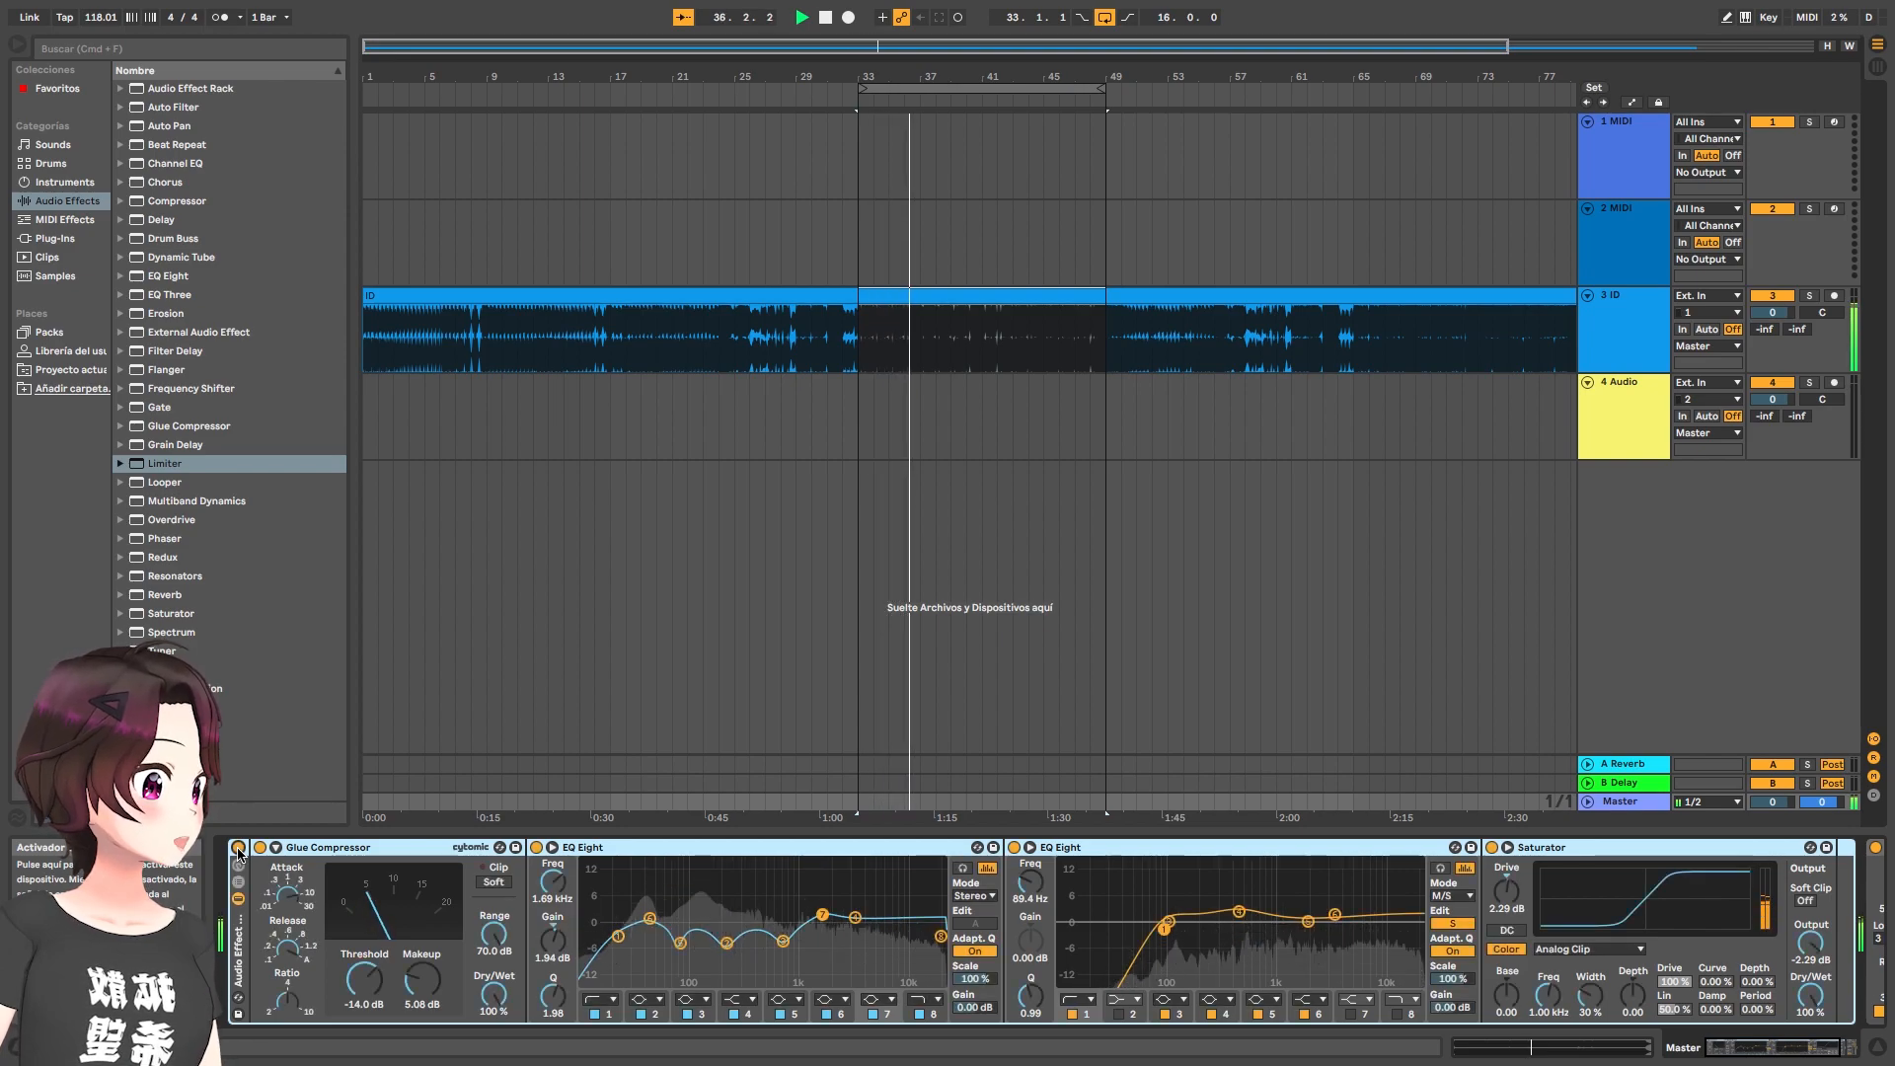
pyautogui.click(238, 849)
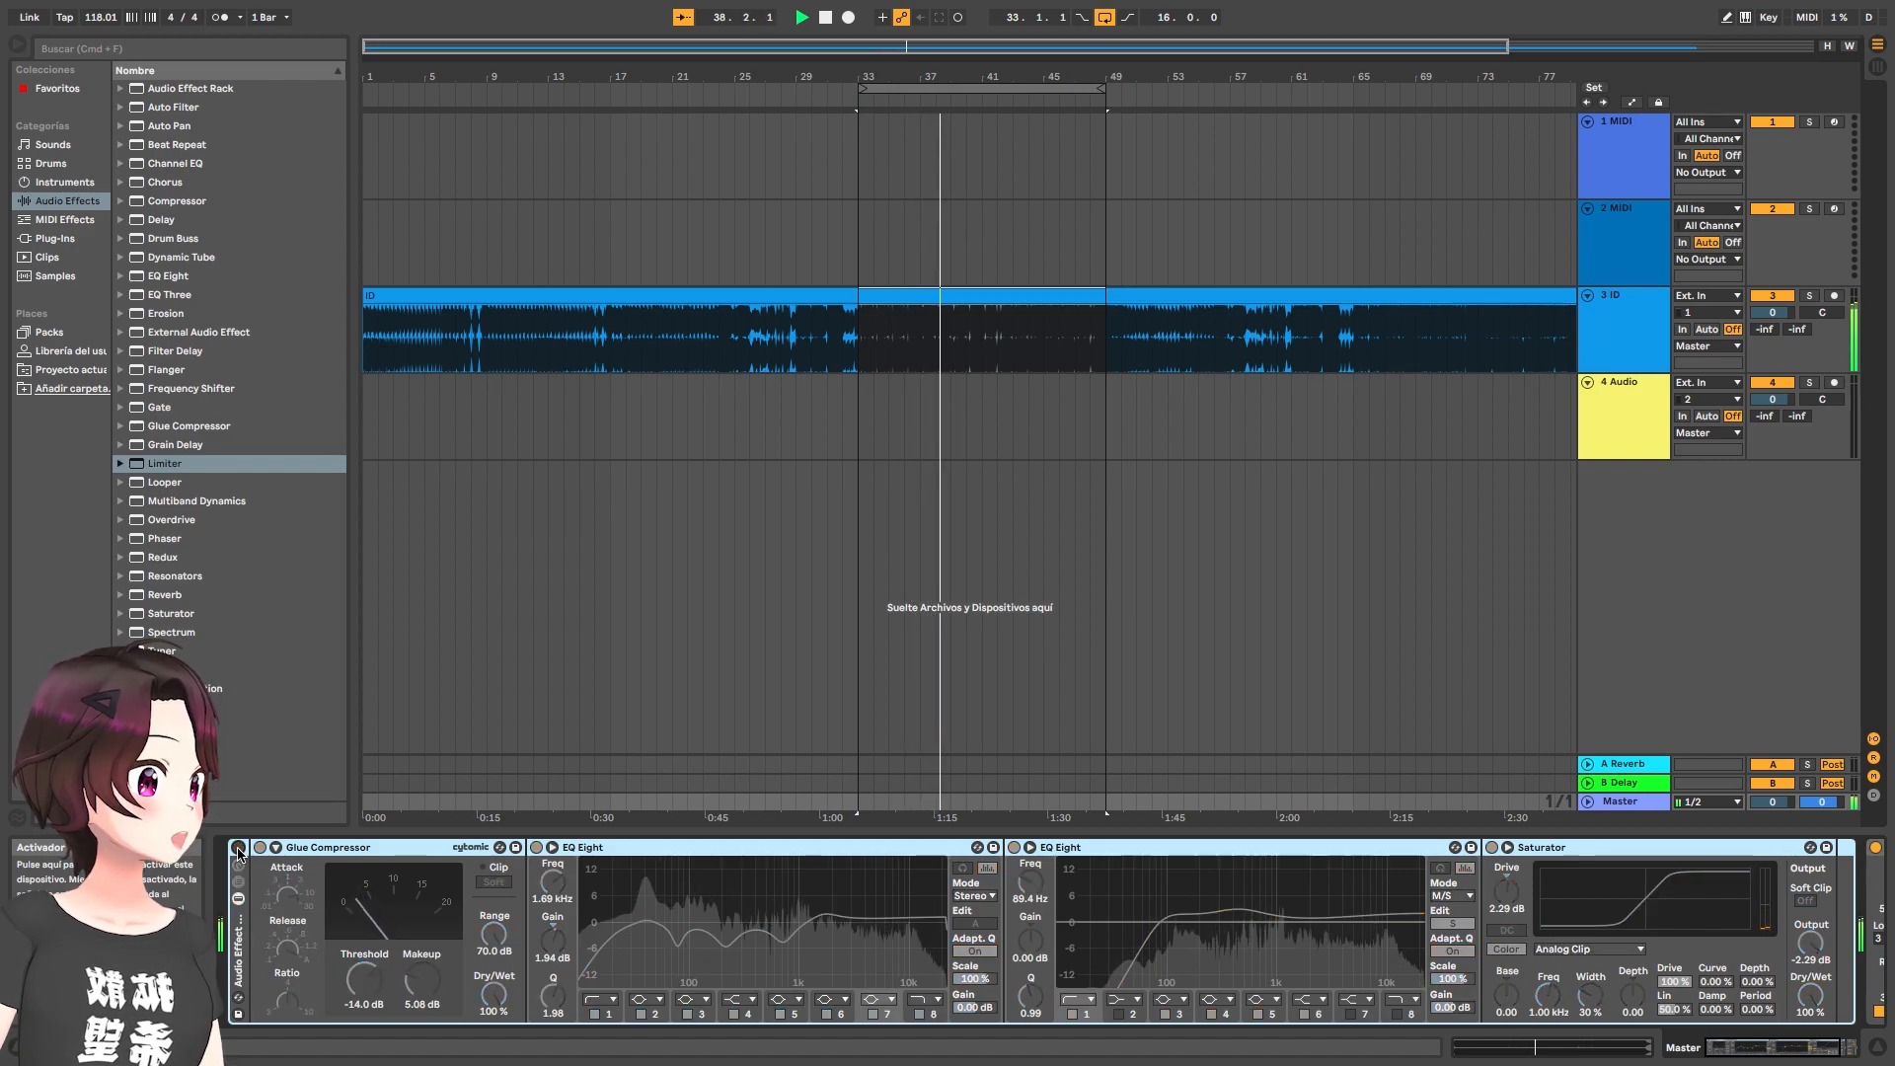
pyautogui.click(238, 848)
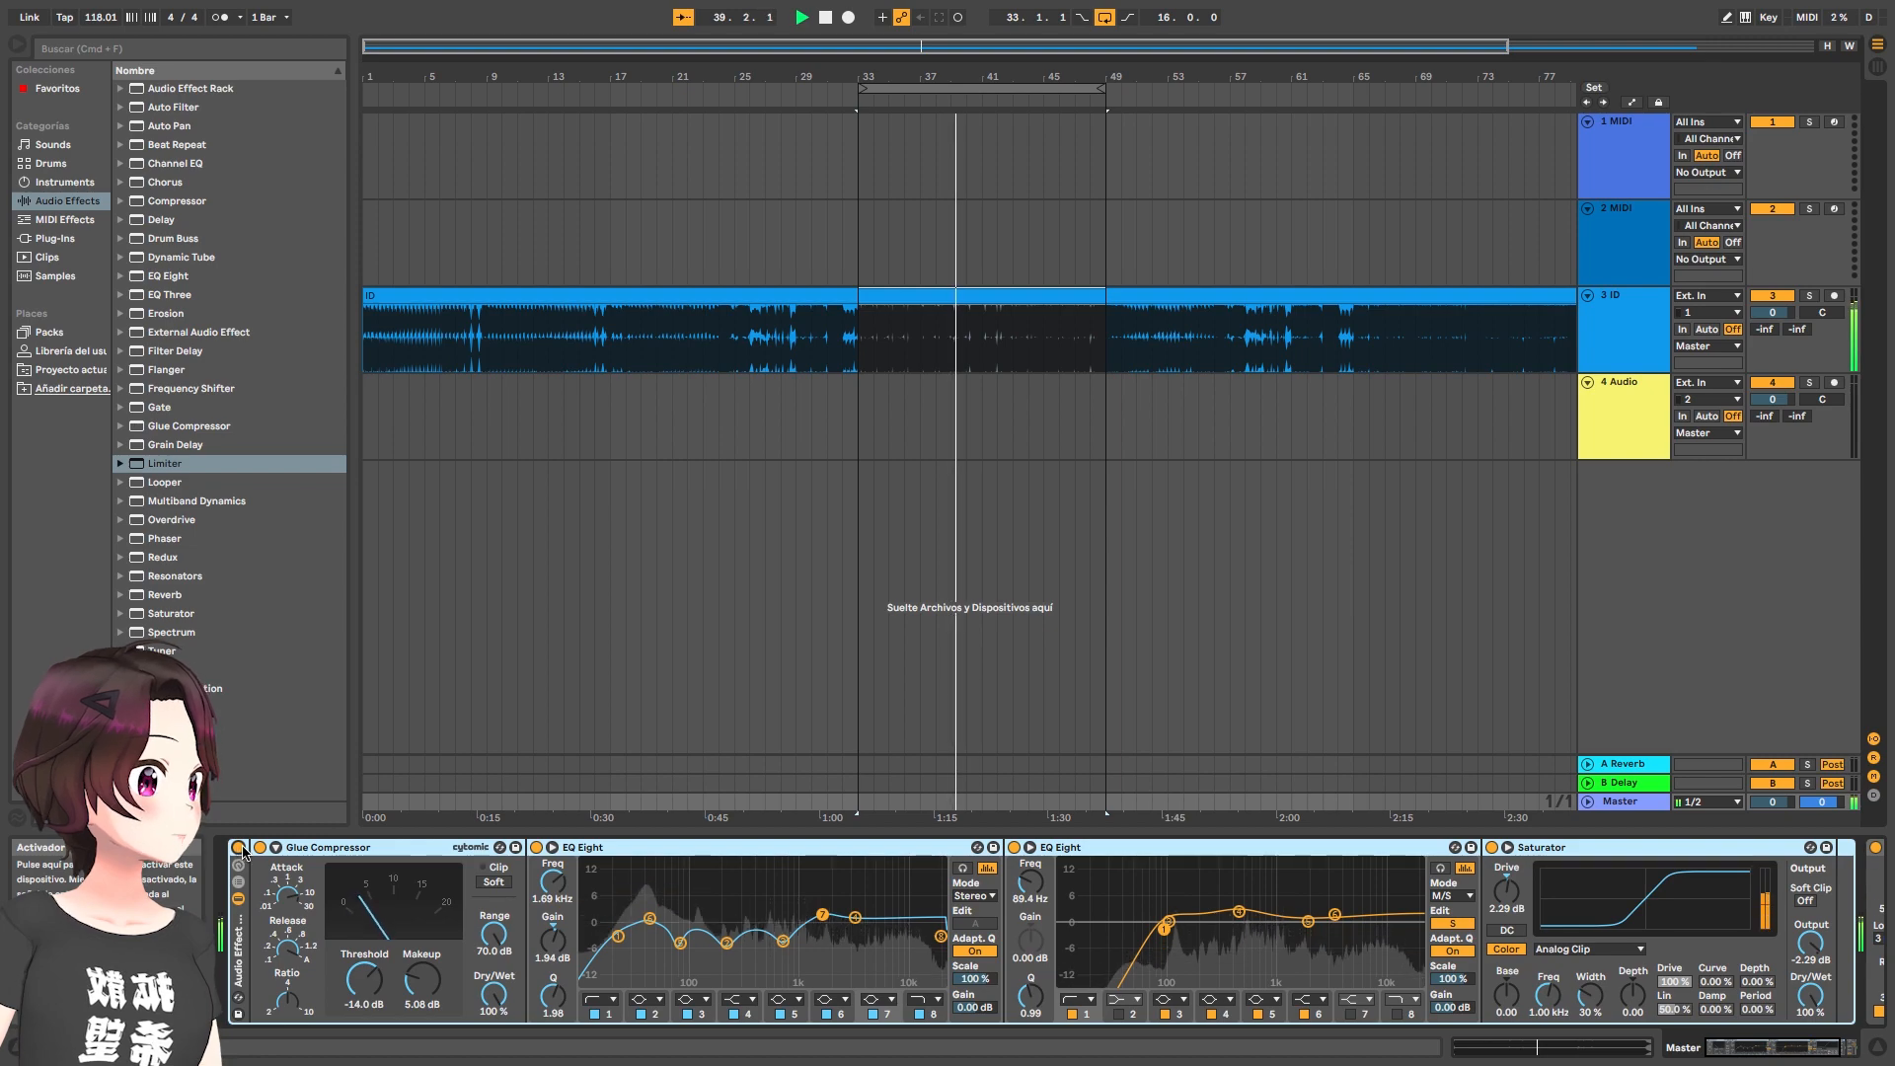
pyautogui.moveTo(1745, 1050); pyautogui.dragTo(1789, 1050)
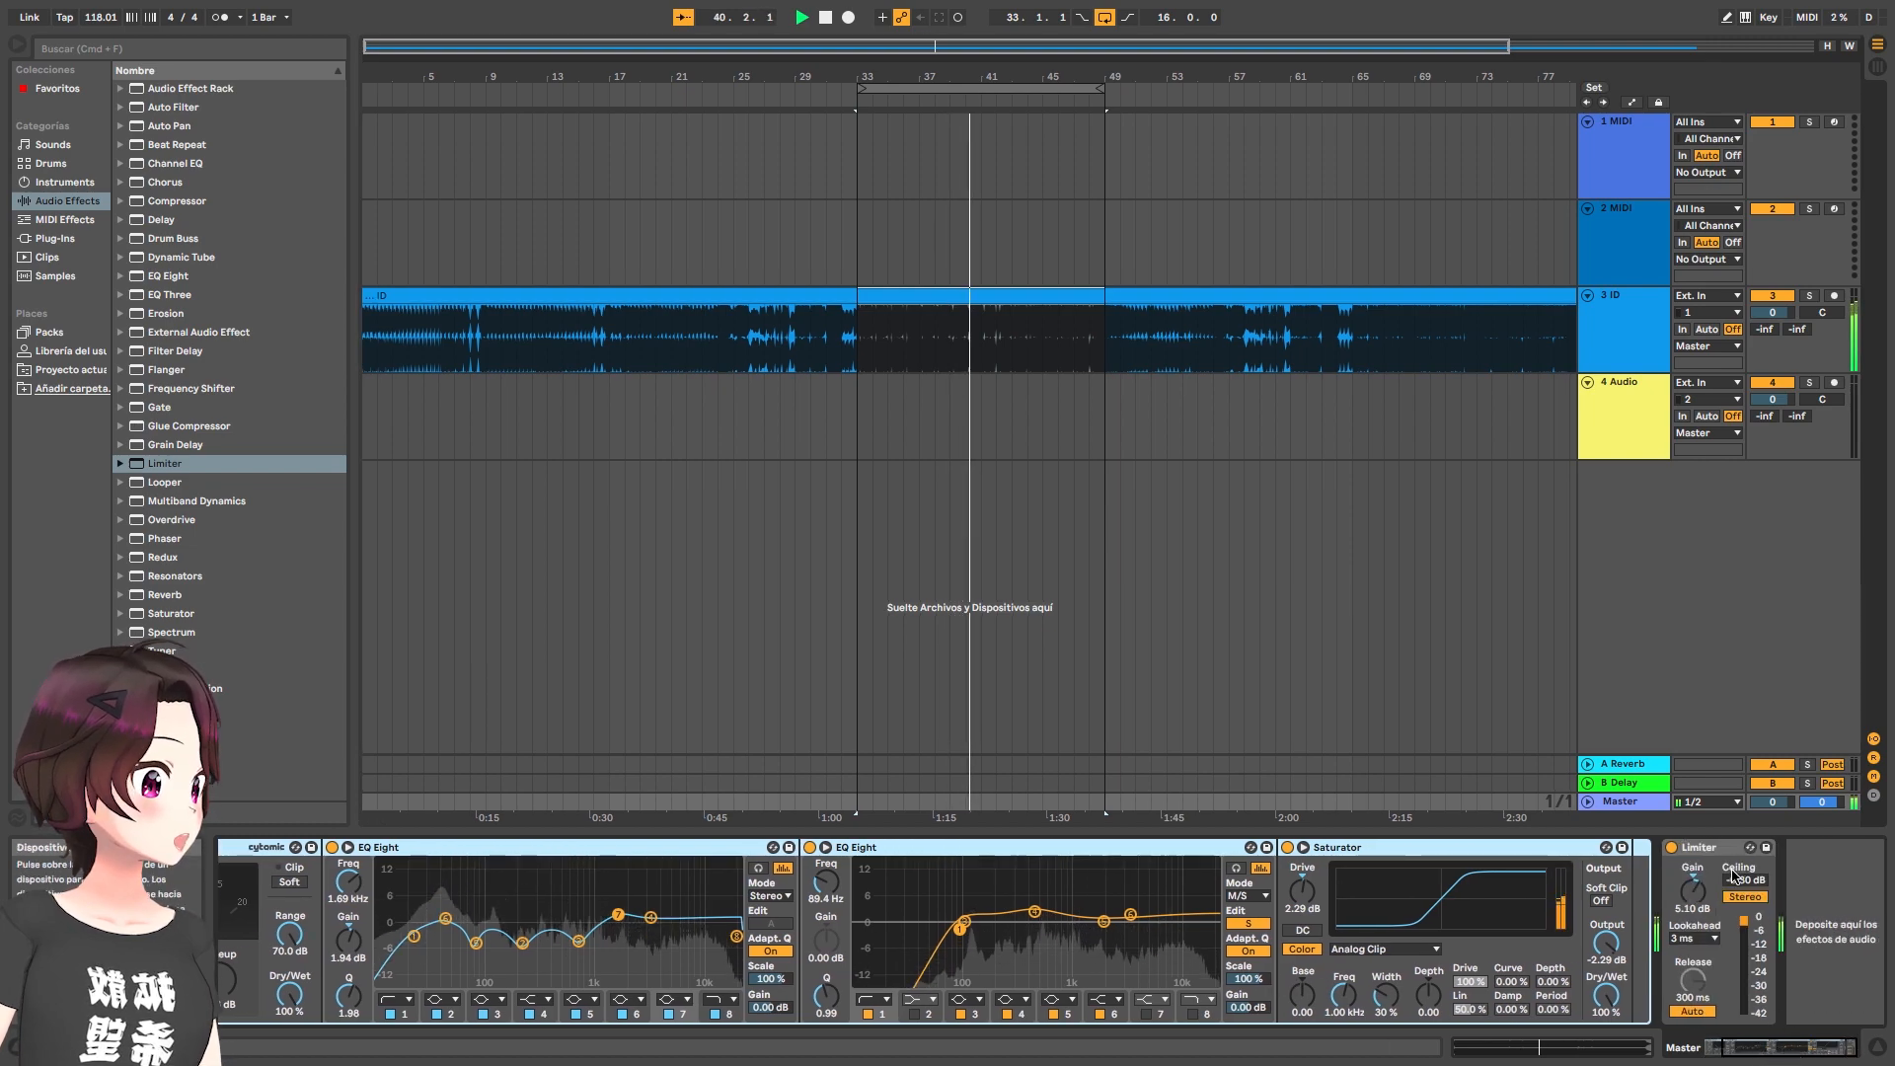